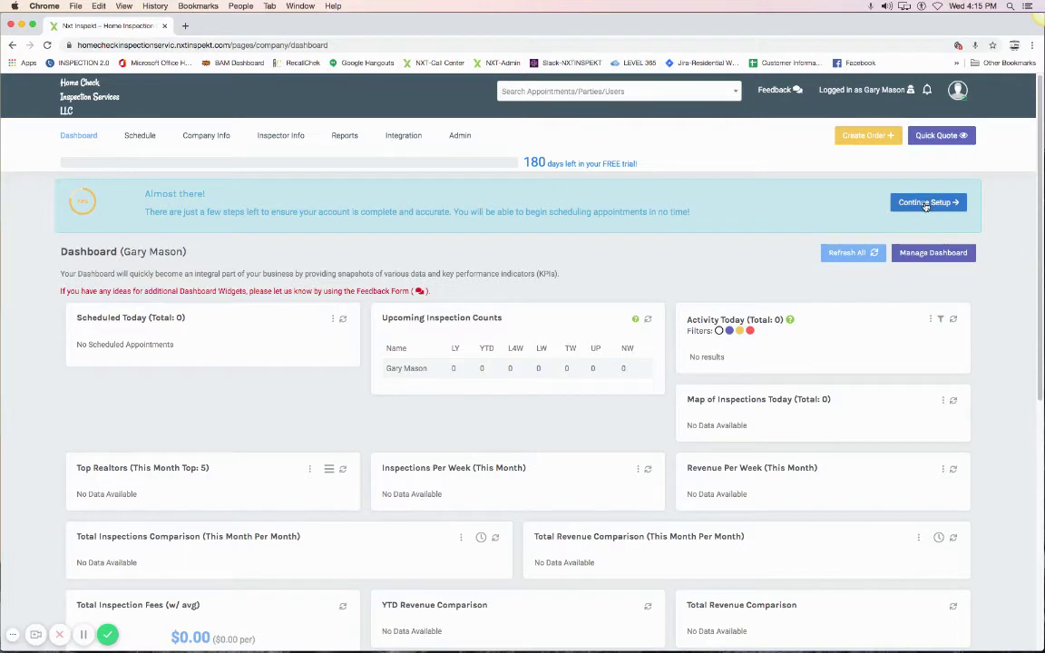
# Continue the account setup, read through the welcome checklist's instructions, and go to its Profile section
pyautogui.click(926, 203)
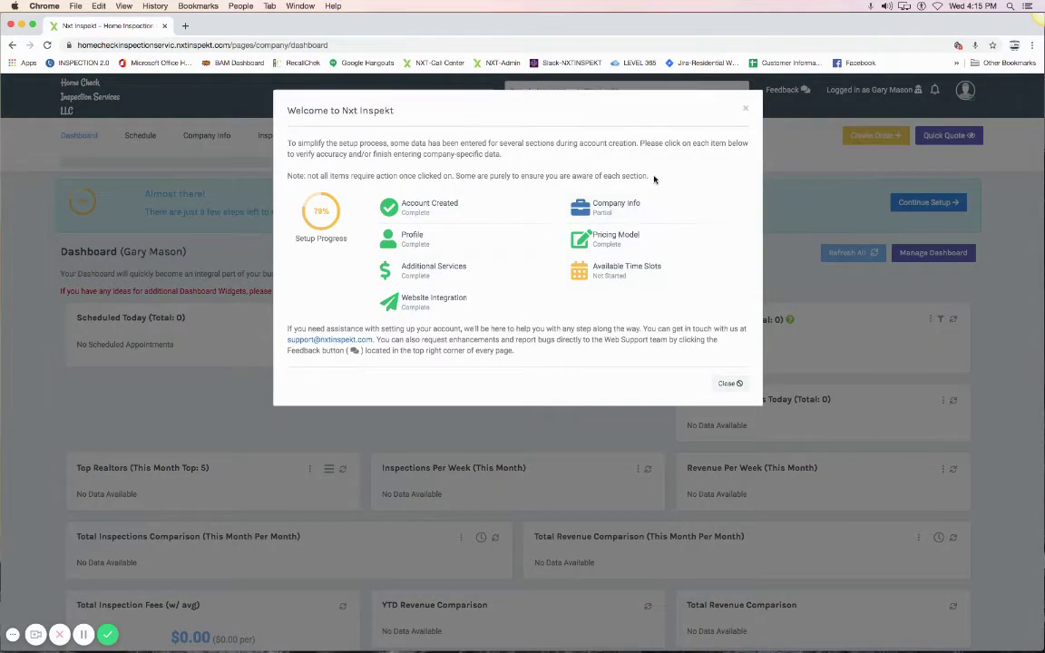
pyautogui.moveTo(653, 178); pyautogui.dragTo(287, 143)
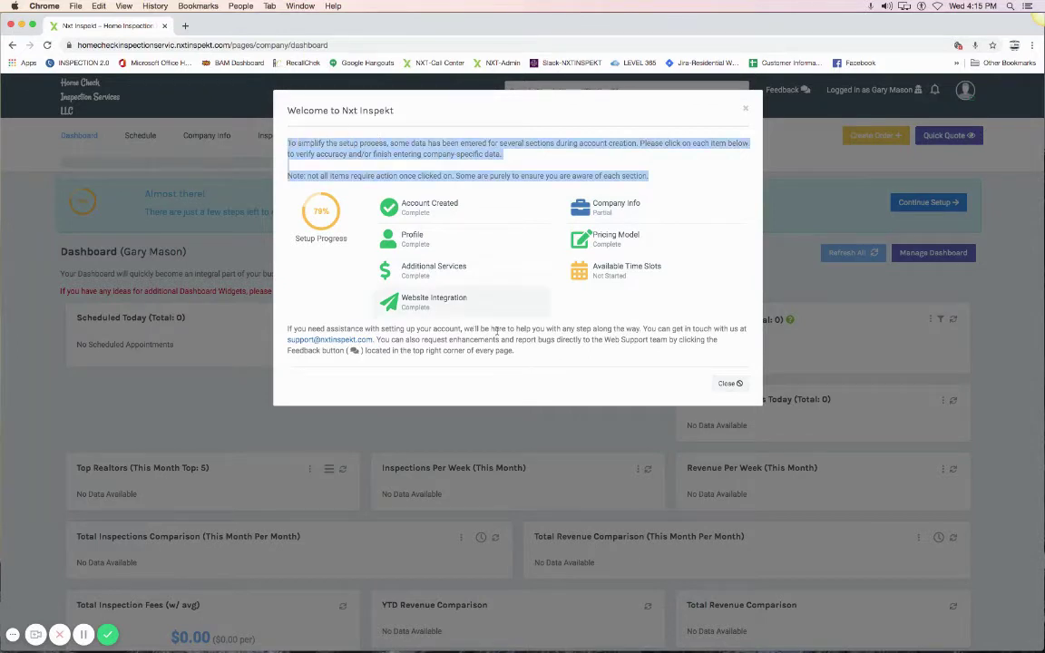
pyautogui.moveTo(517, 352); pyautogui.dragTo(329, 332)
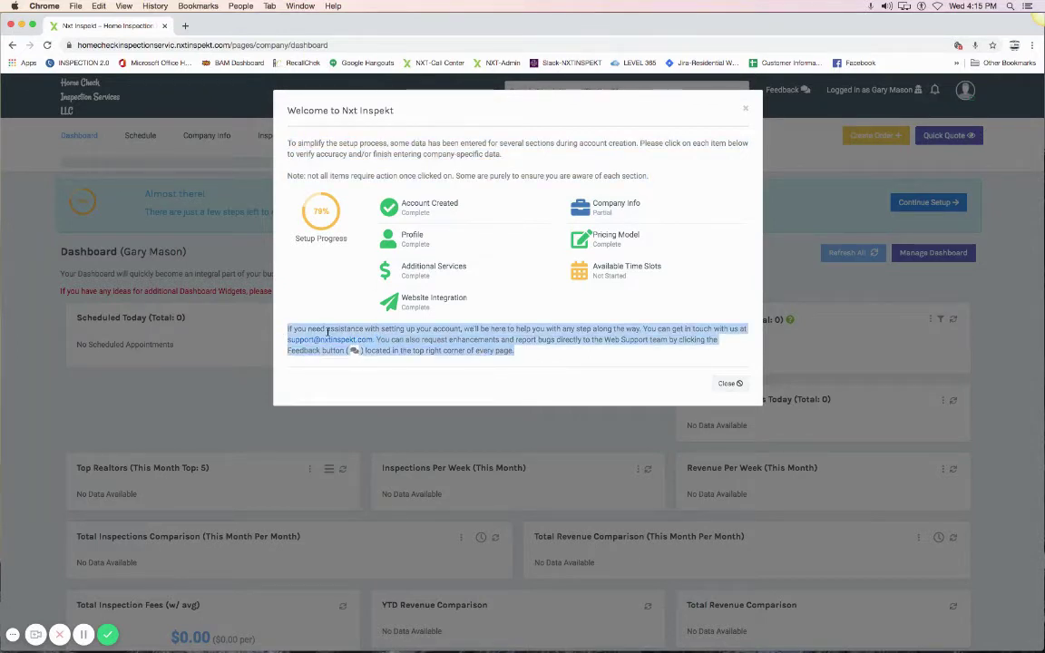
pyautogui.click(487, 328)
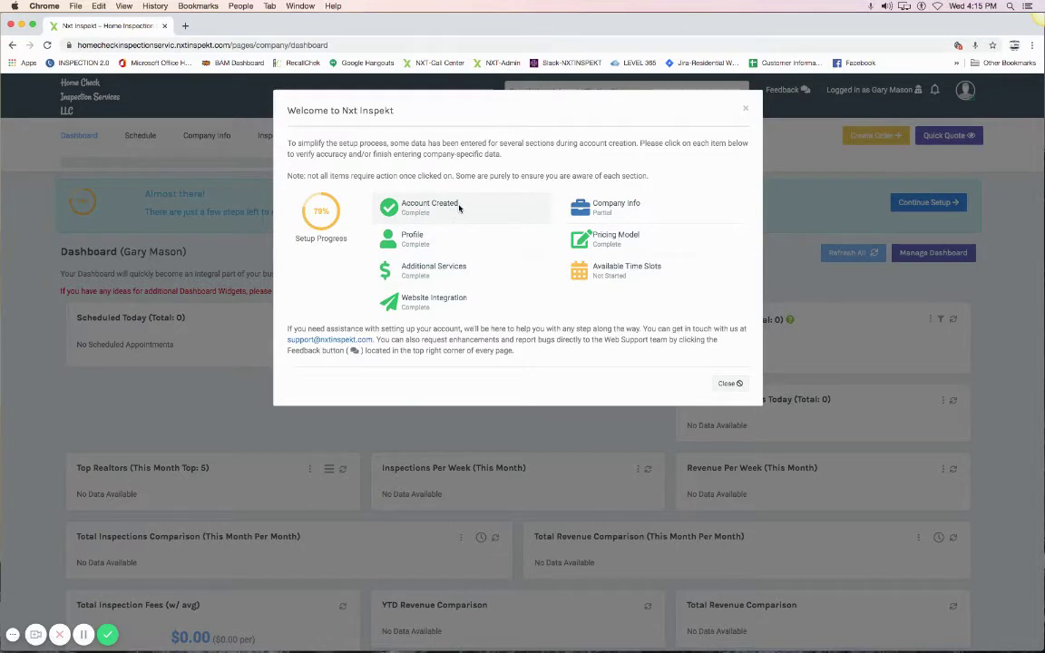
pyautogui.click(438, 250)
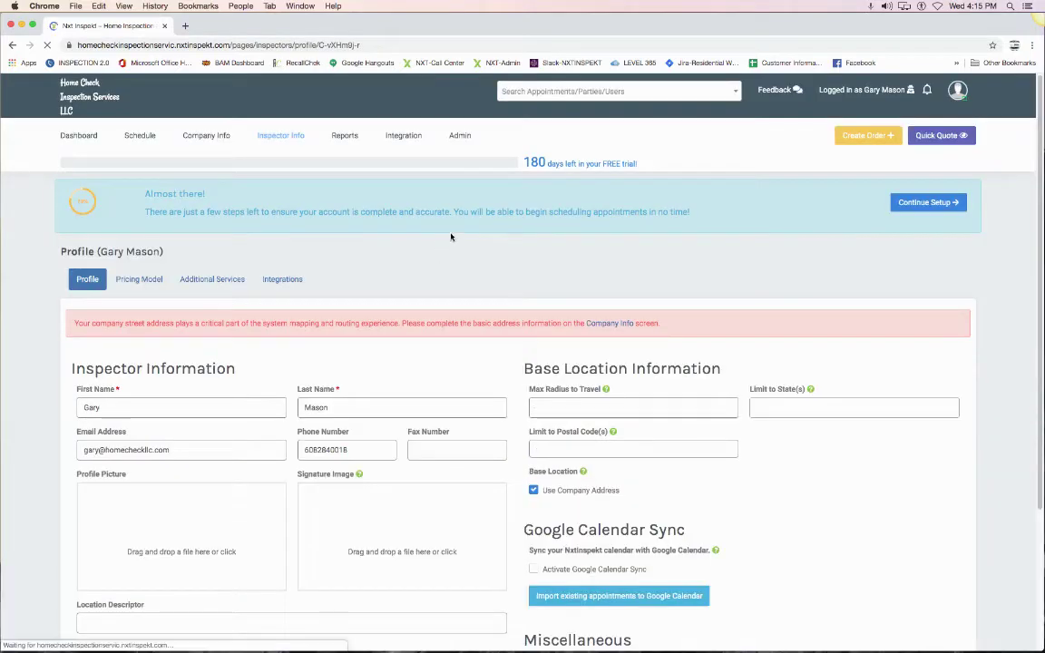
# Review the profile's inspector information, base location limits including Limit to State(s), and Google Calendar Sync options
pyautogui.scroll(-3, 454, 218)
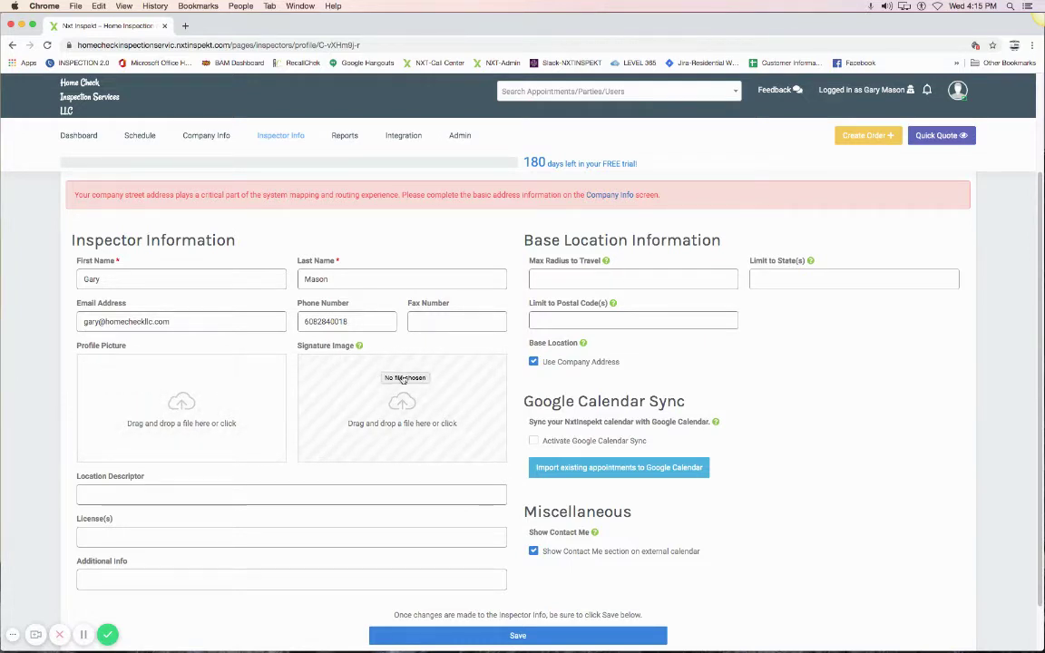
pyautogui.moveTo(606, 261)
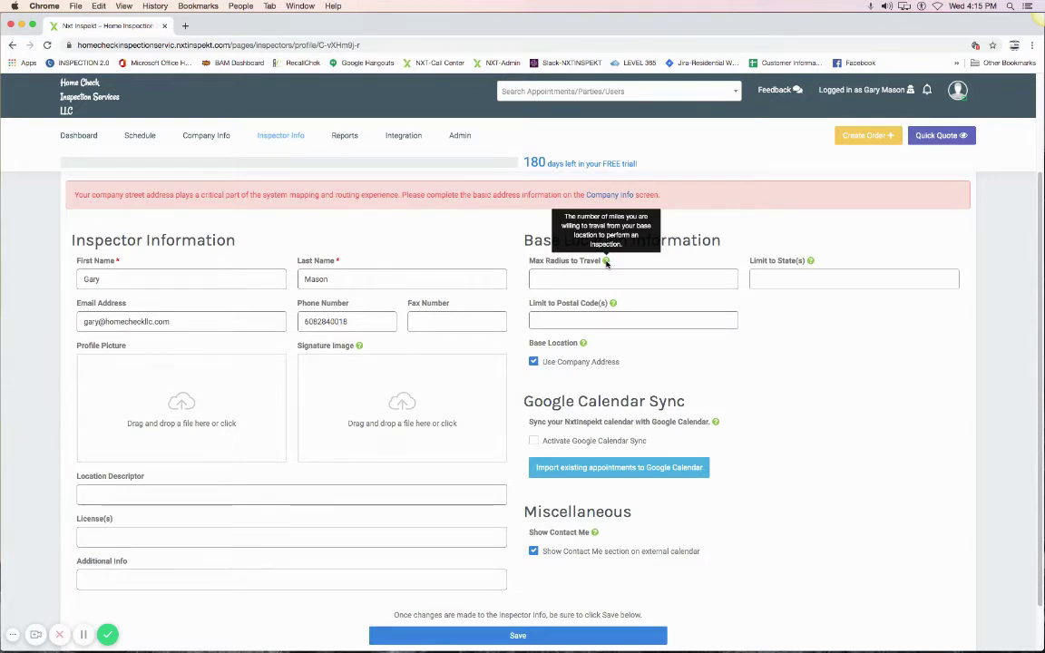
pyautogui.moveTo(612, 303)
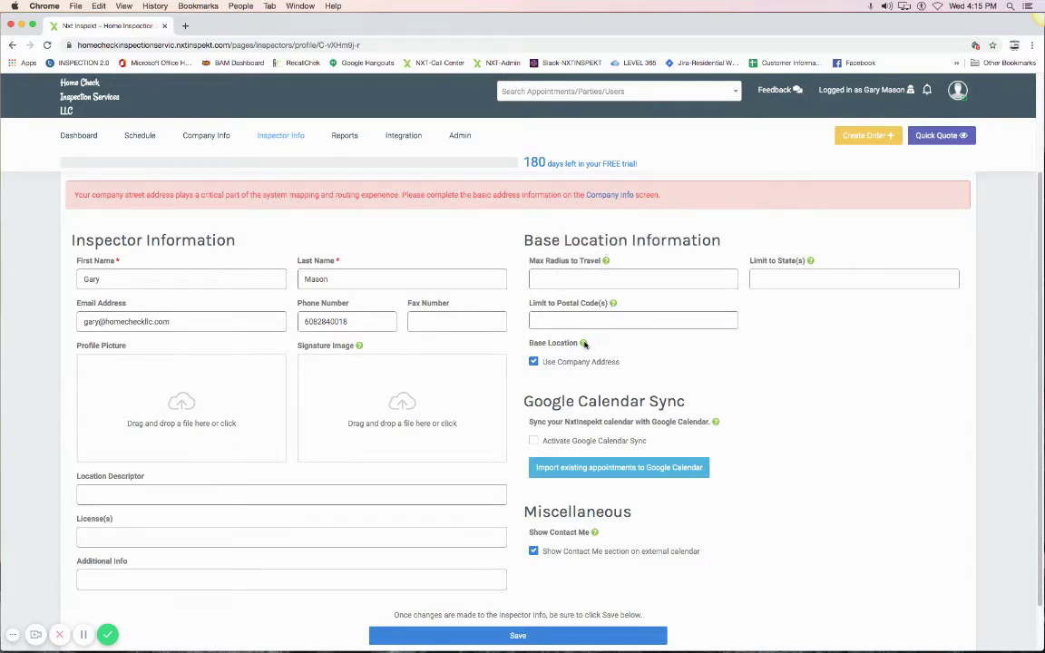
pyautogui.moveTo(584, 344)
pyautogui.moveTo(811, 262)
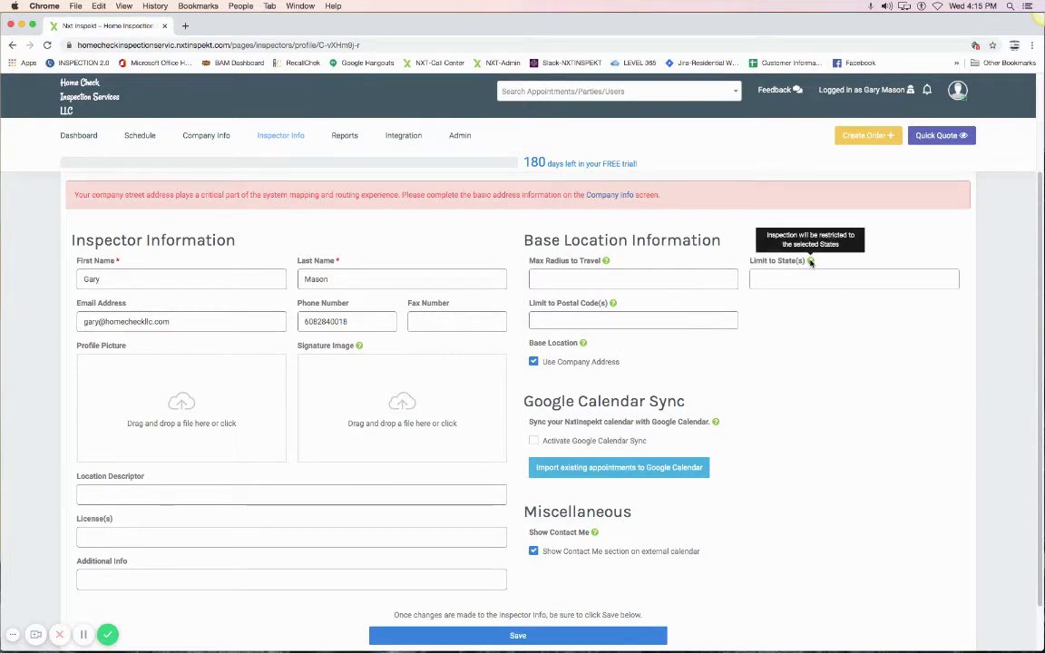
pyautogui.click(776, 280)
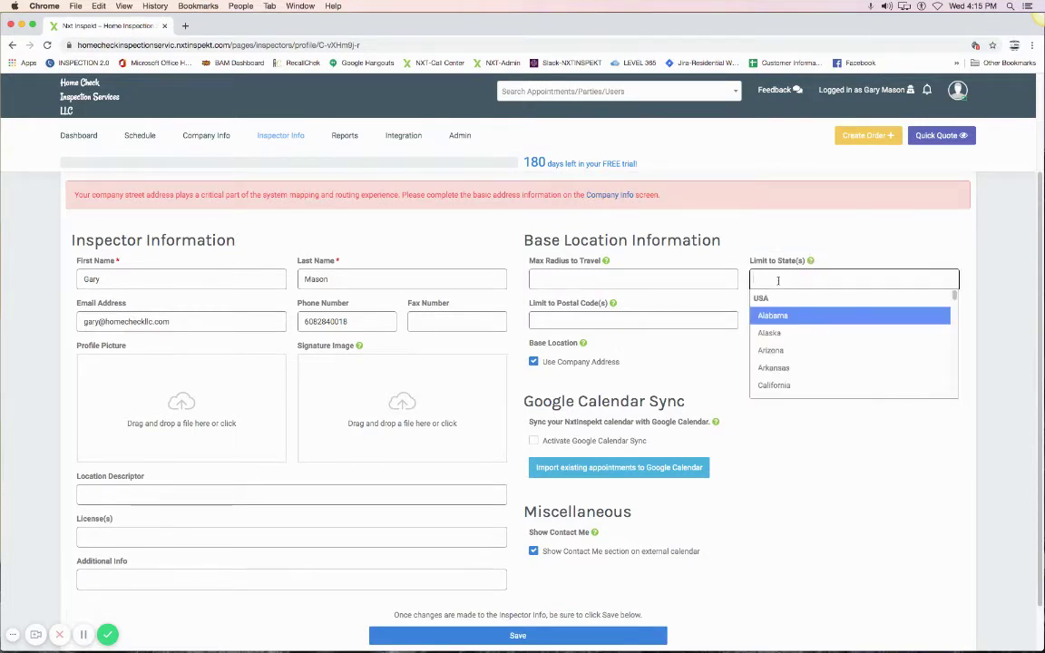
pyautogui.click(731, 259)
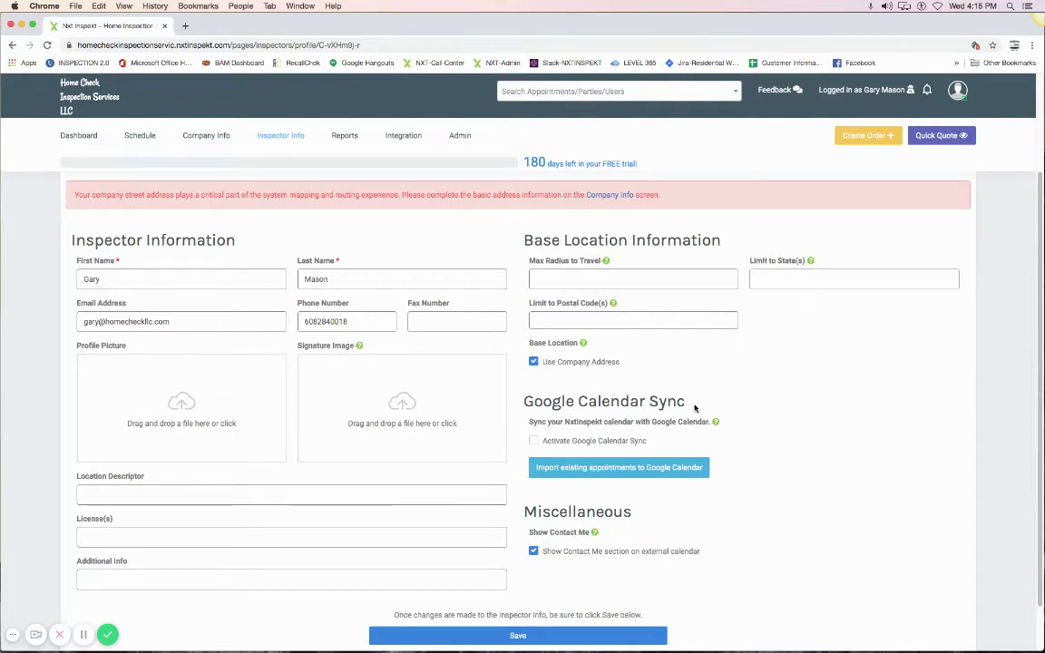
pyautogui.moveTo(683, 404); pyautogui.dragTo(524, 402)
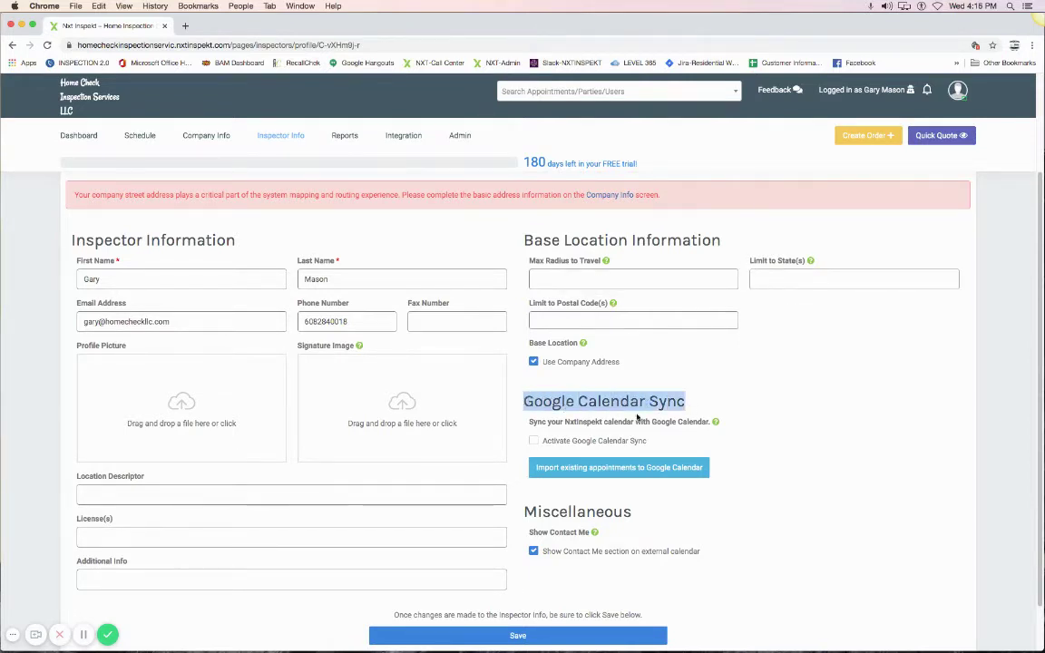
pyautogui.click(721, 415)
pyautogui.moveTo(715, 426)
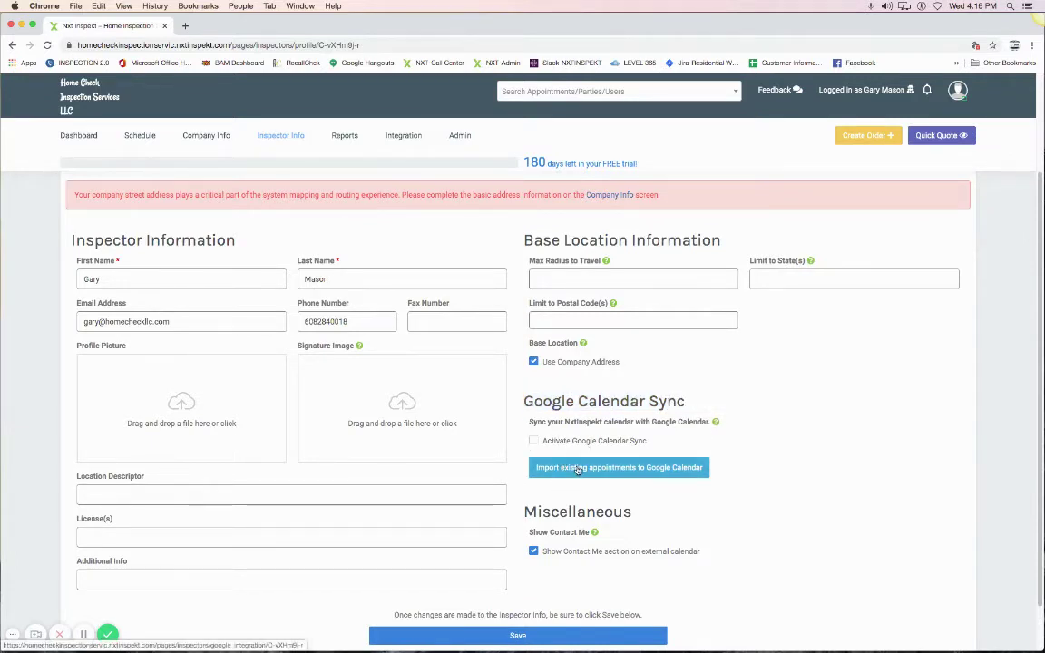
pyautogui.click(405, 137)
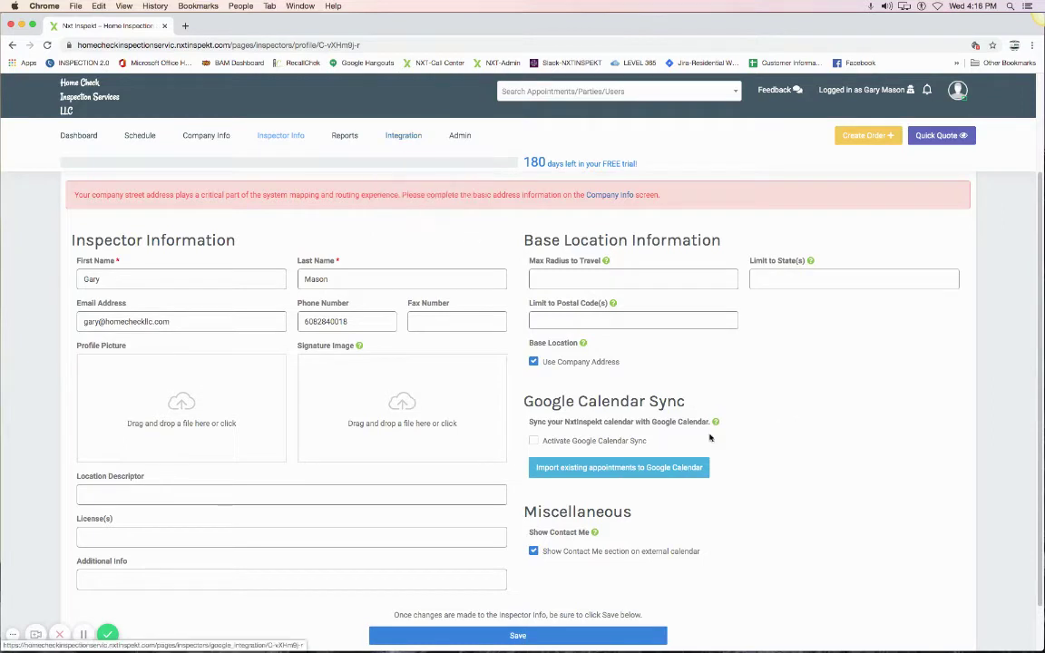
pyautogui.scroll(-1, 708, 436)
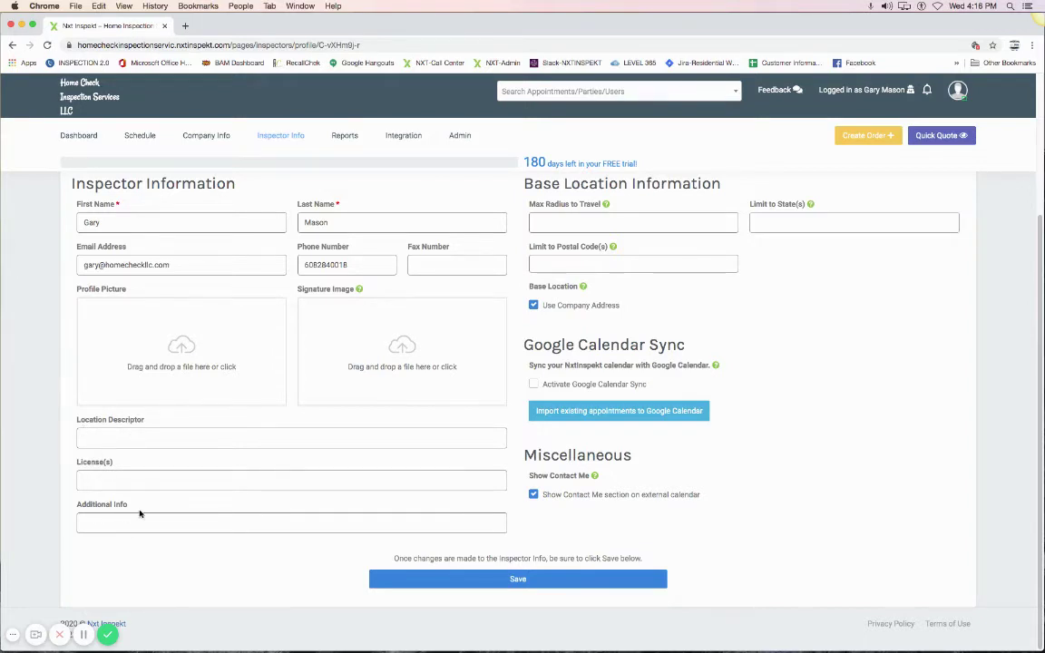
# Save the inspector profile and continue the setup with the Additional Services section
pyautogui.click(520, 580)
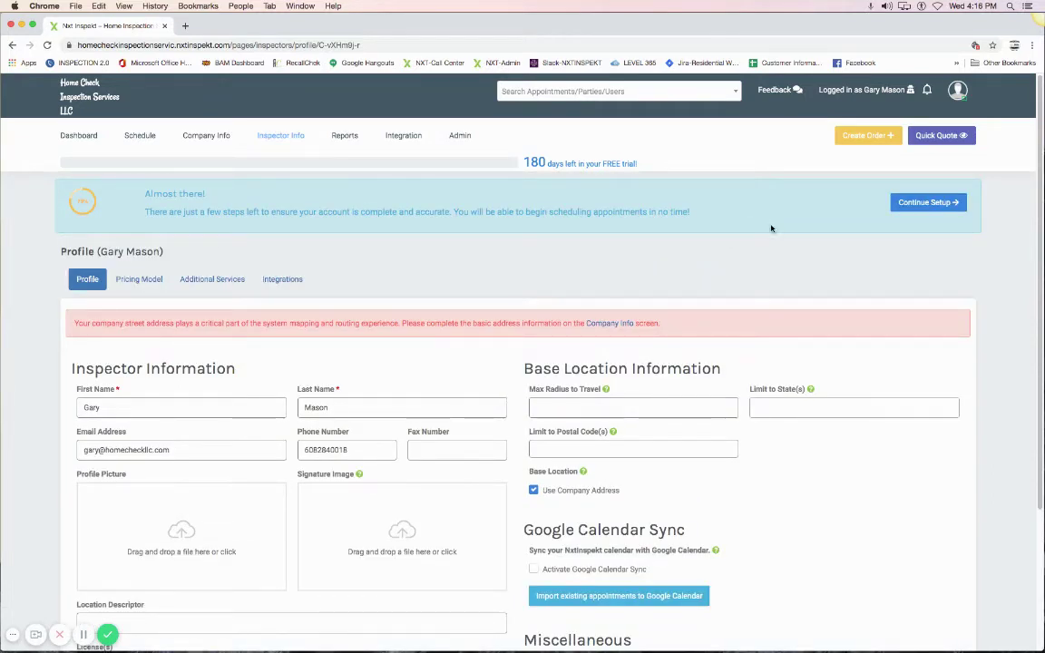
pyautogui.click(927, 203)
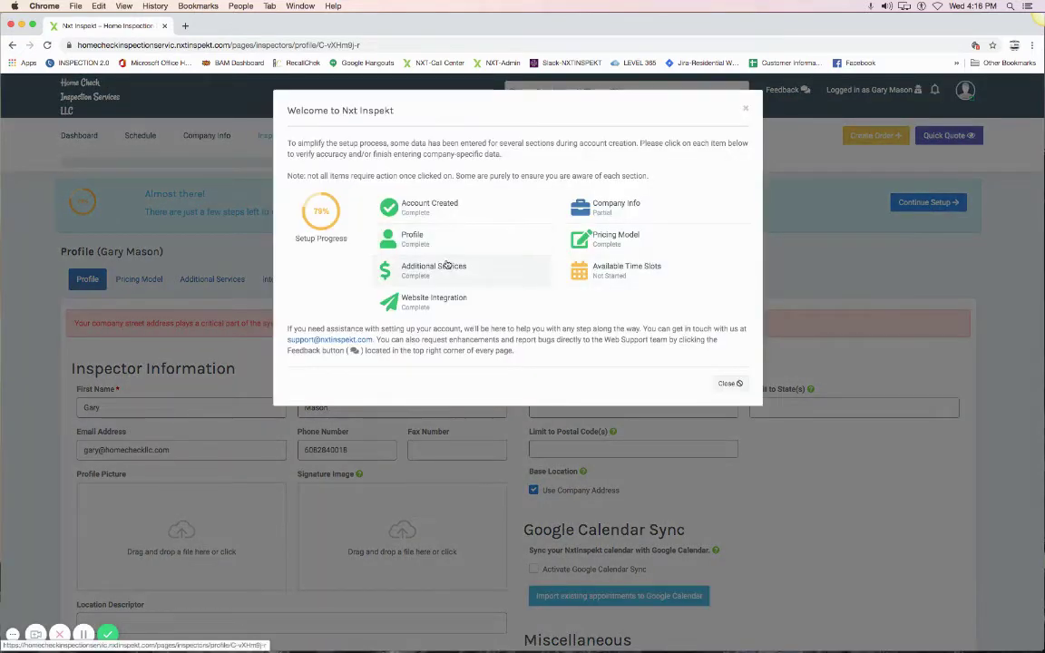
pyautogui.click(466, 274)
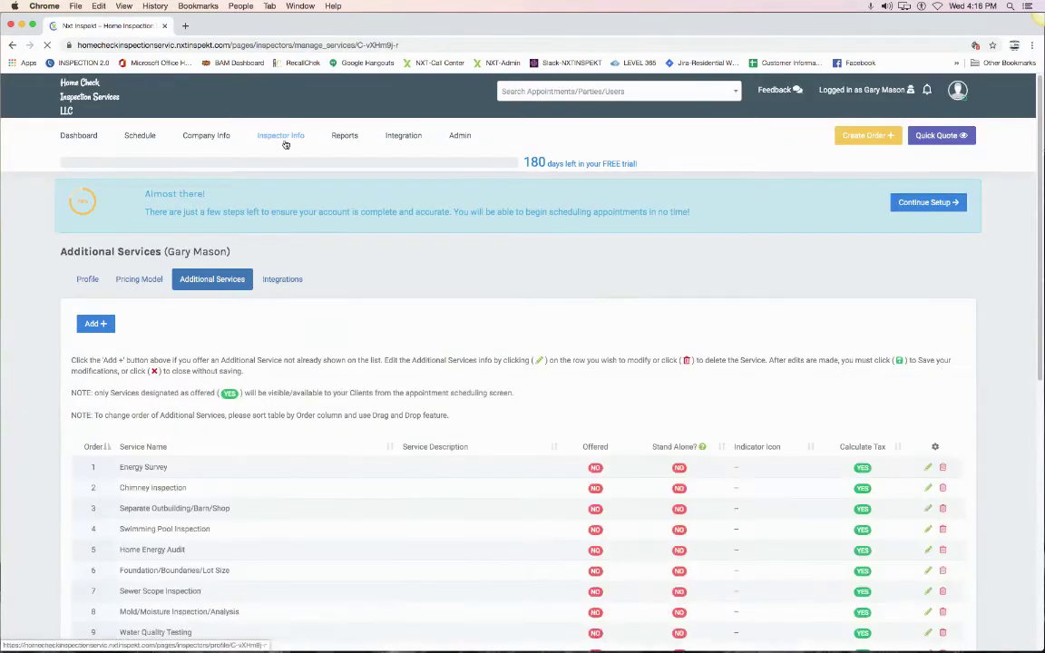
# Delete the Energy Survey service from the additional services list
pyautogui.moveTo(285, 142)
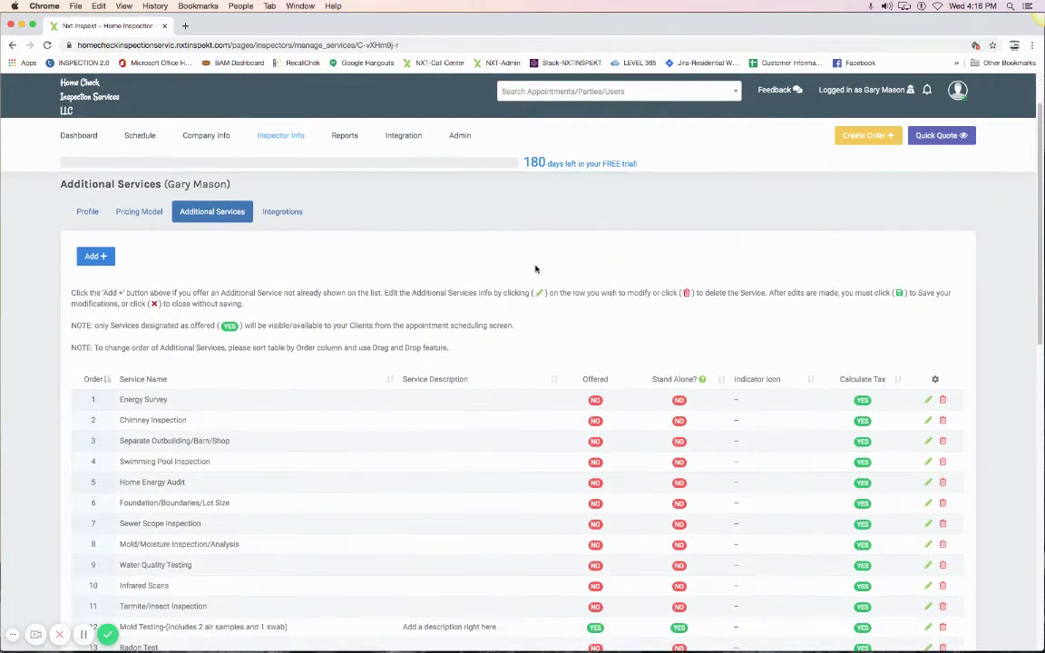
pyautogui.scroll(-2, 544, 281)
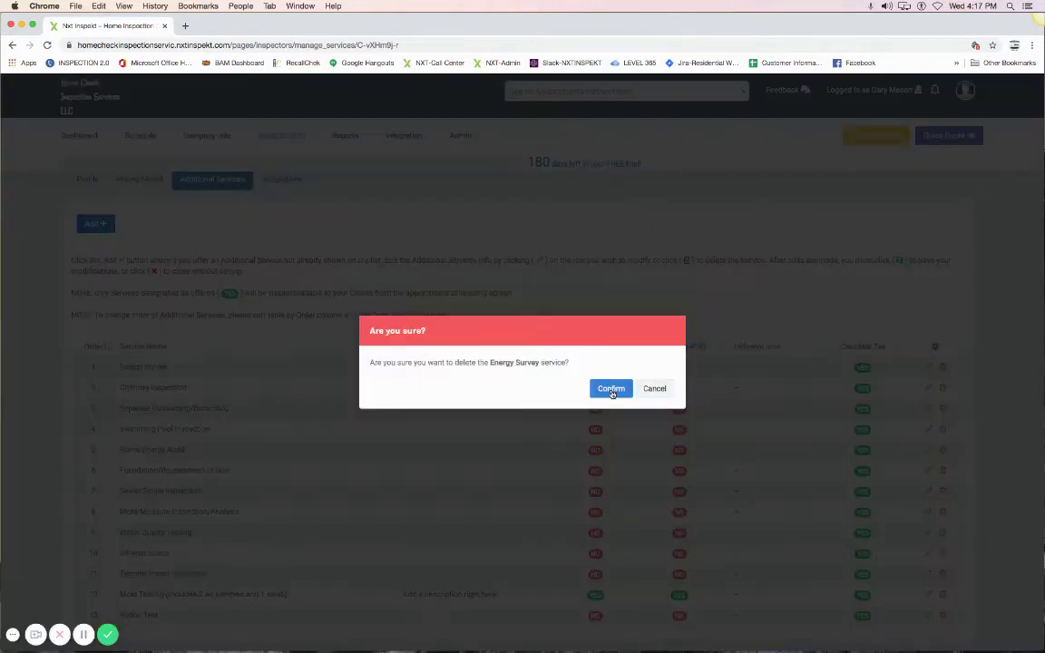
pyautogui.click(611, 389)
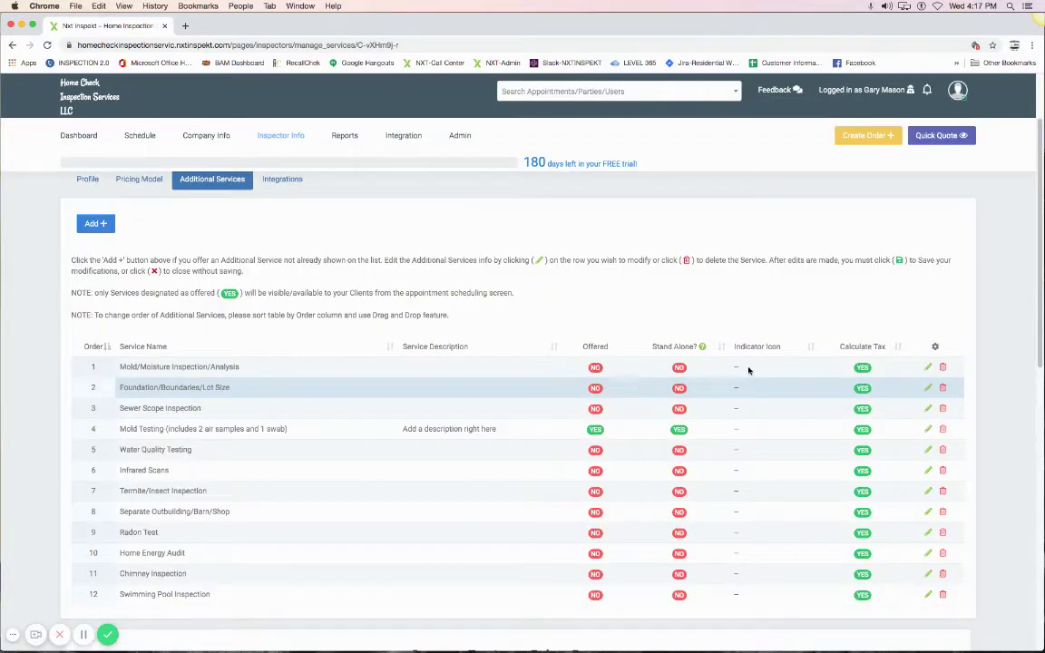
# Mark Mold/Moisture Inspection/Analysis as offered and stand alone, give it the fa-arrows-alt indicator icon, and save the row
pyautogui.click(926, 368)
pyautogui.moveTo(270, 374); pyautogui.dragTo(124, 375)
pyautogui.click(411, 373)
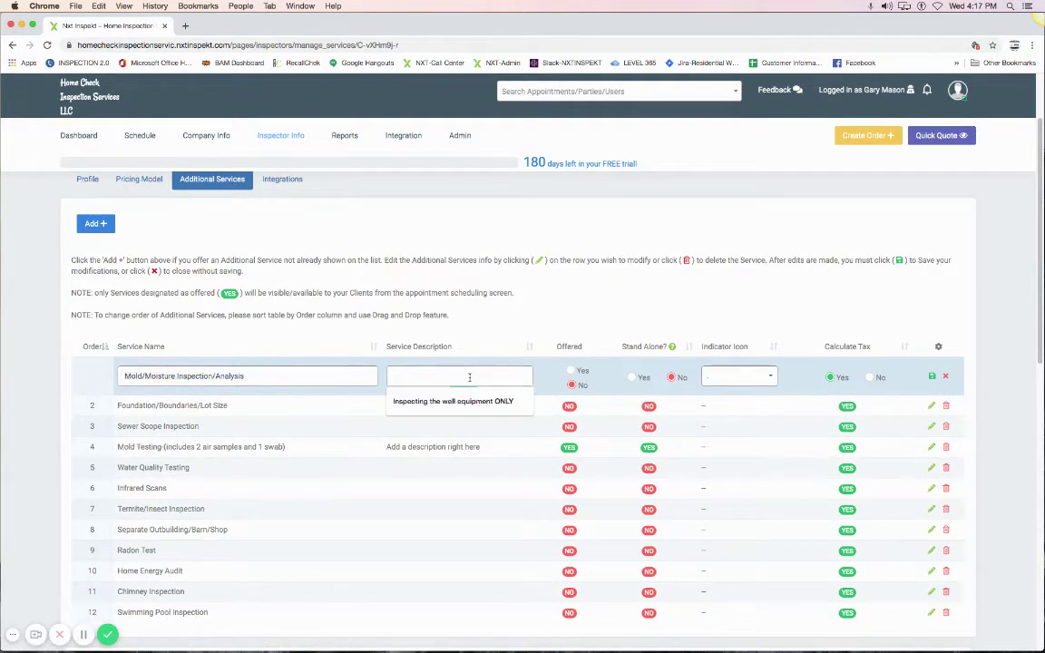
pyautogui.click(571, 370)
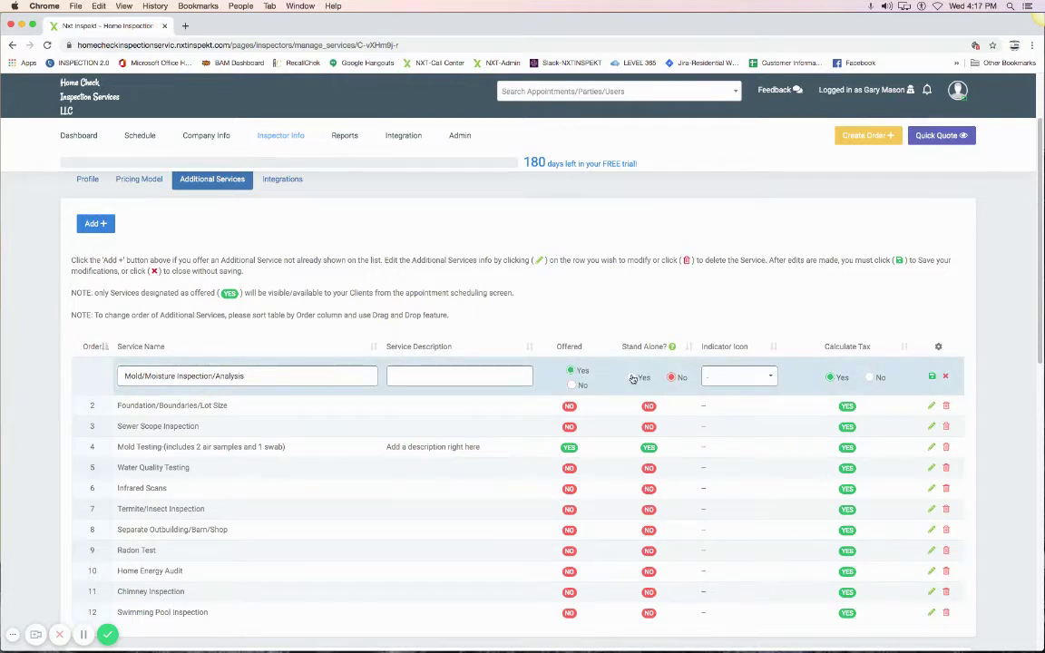
pyautogui.click(633, 377)
pyautogui.click(762, 377)
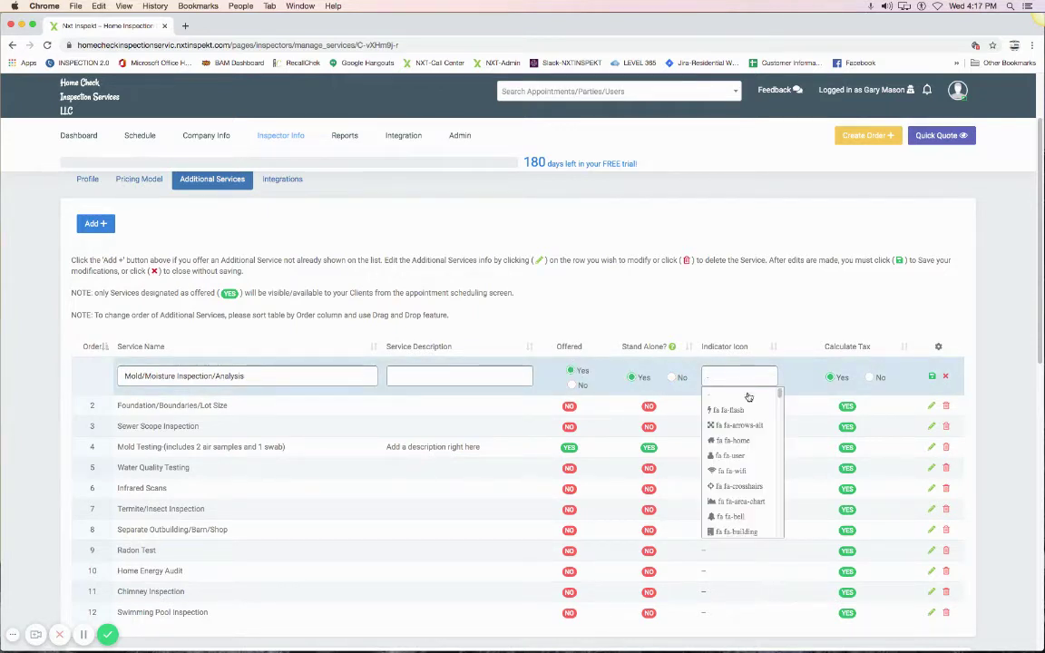
pyautogui.click(742, 425)
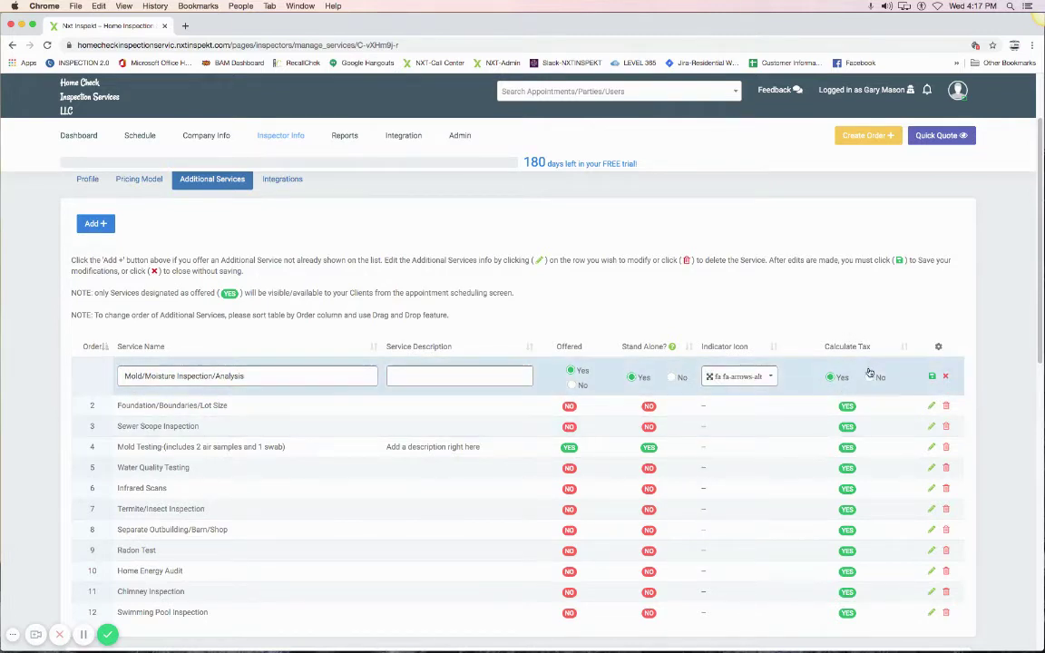
pyautogui.click(932, 377)
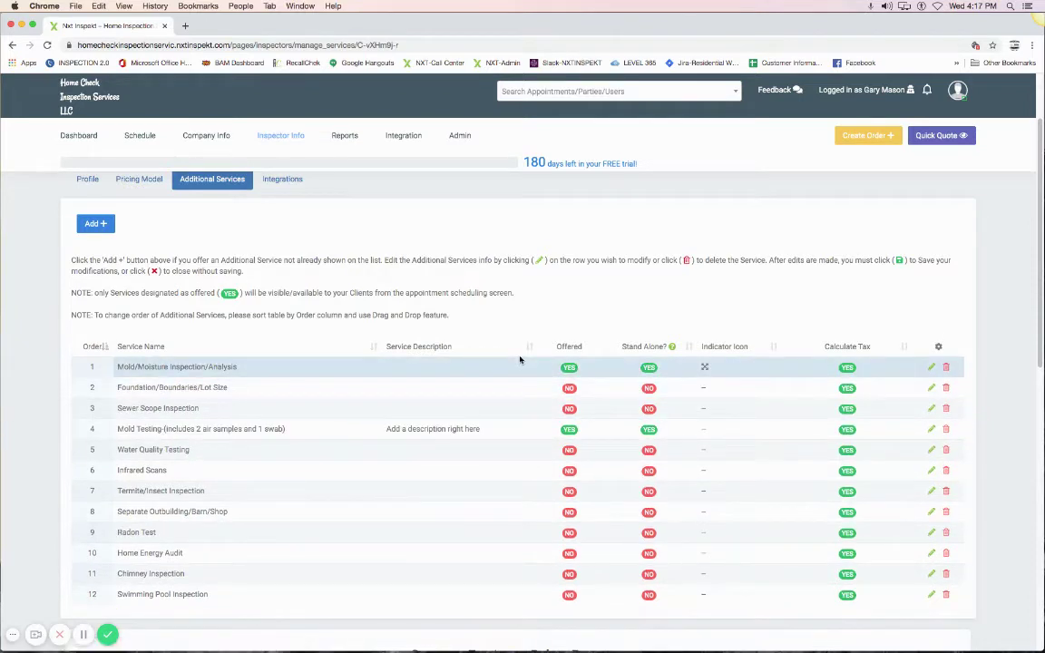
pyautogui.scroll(-1, 514, 372)
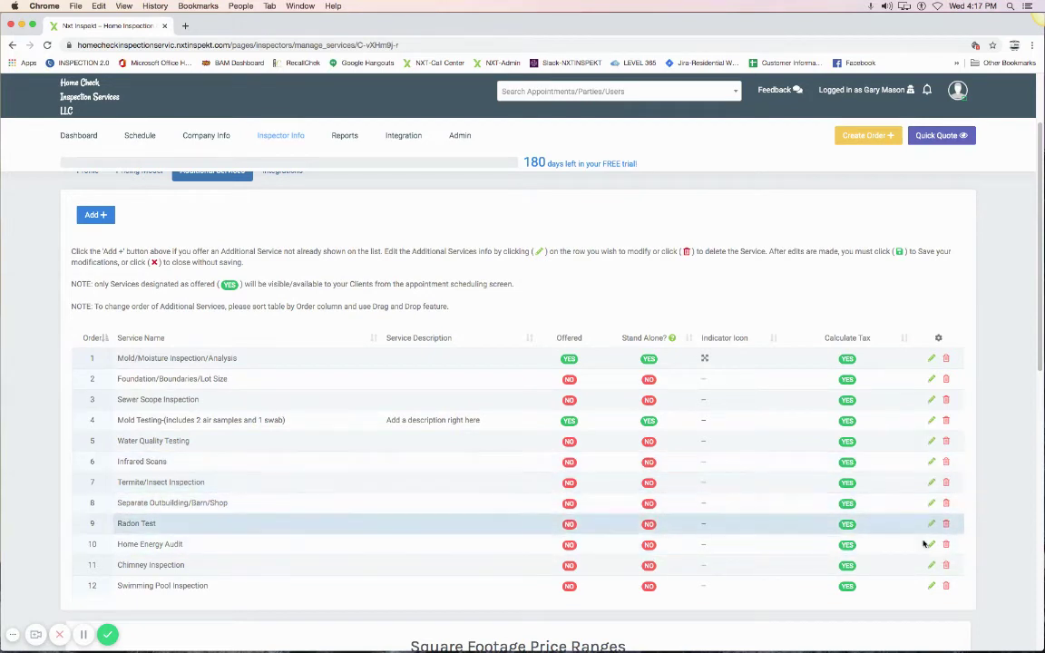
pyautogui.scroll(1, 95, 305)
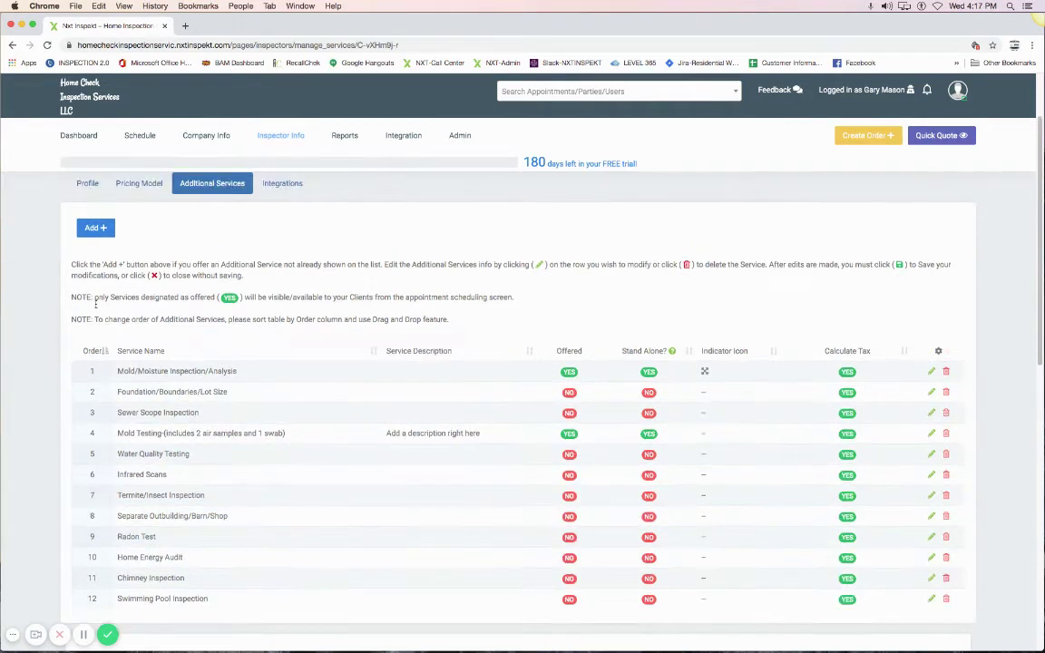
pyautogui.click(93, 229)
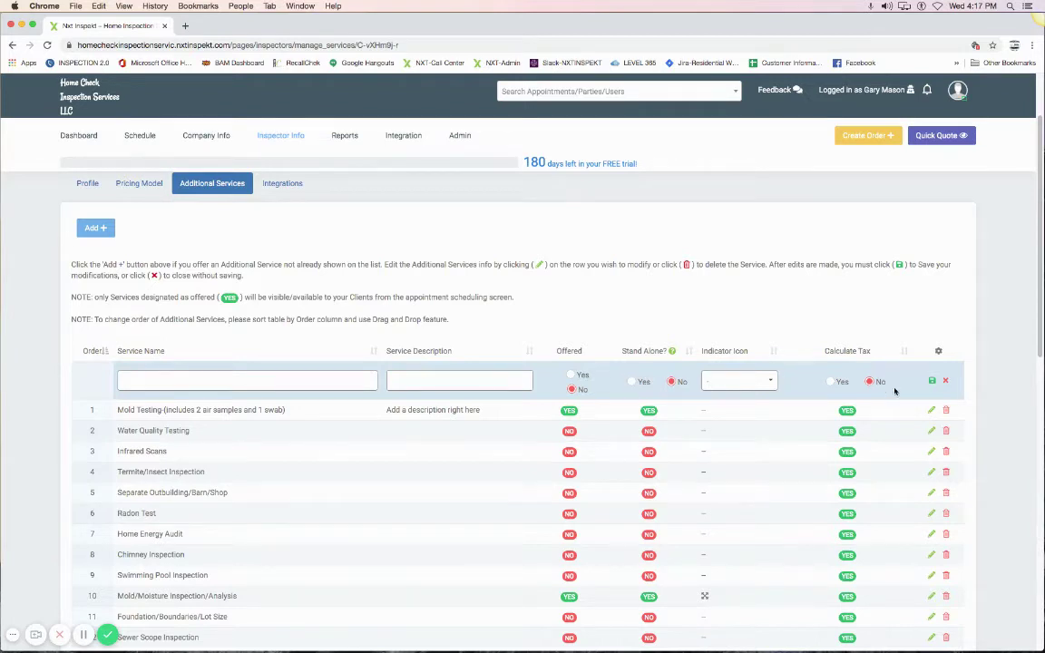
pyautogui.click(947, 382)
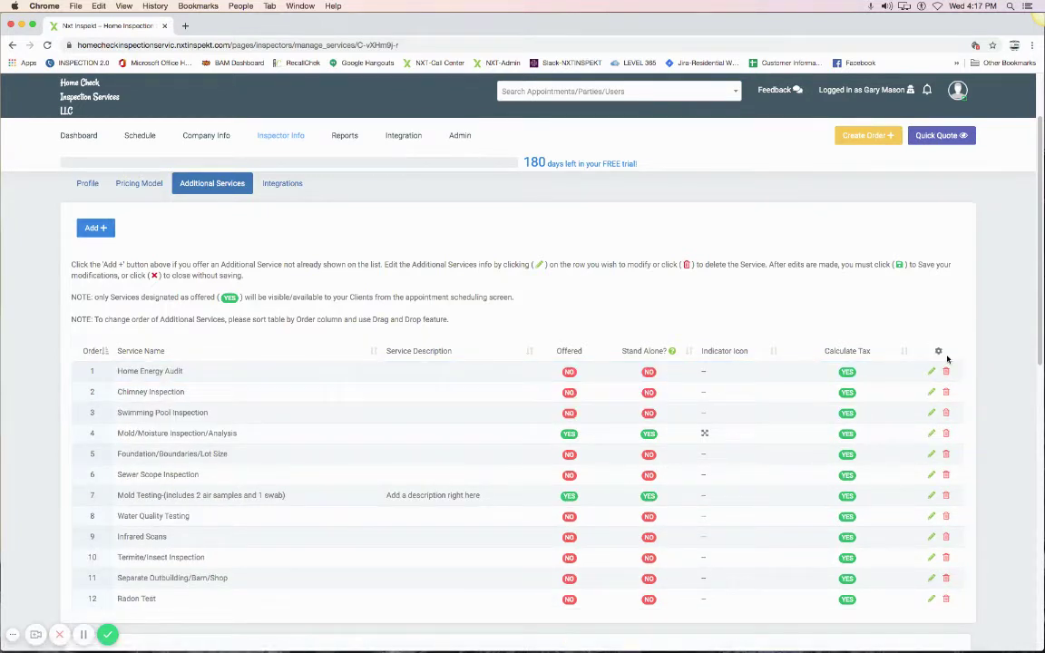
# In the square footage price ranges, set the Mold Testing price with home inspection to 295 and its stand alone price to 395
pyautogui.scroll(-5, 945, 359)
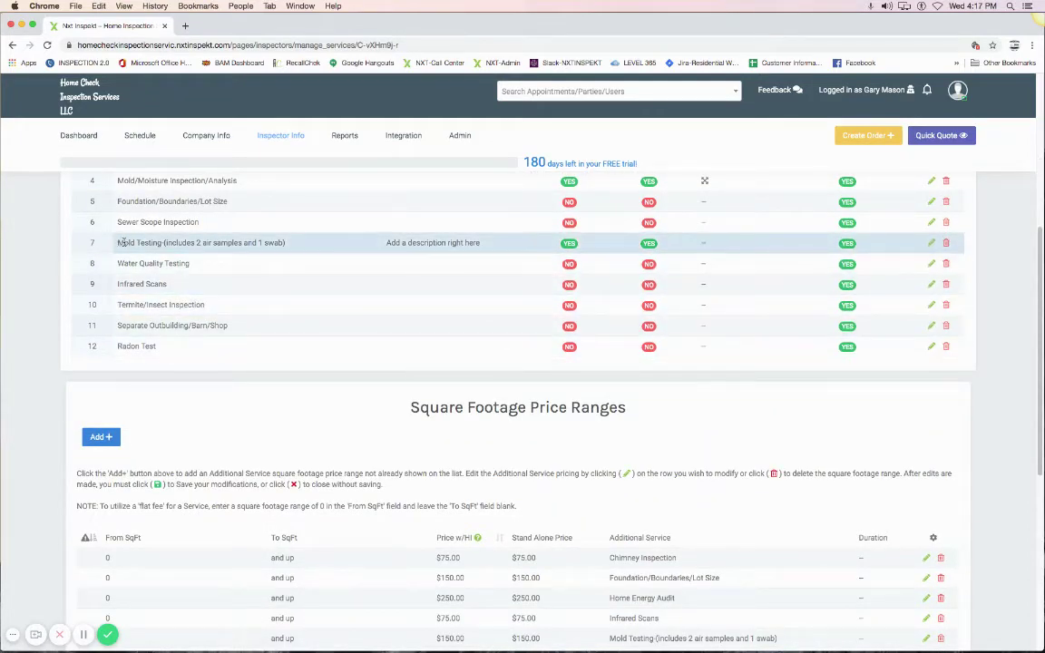
pyautogui.scroll(-4, 430, 251)
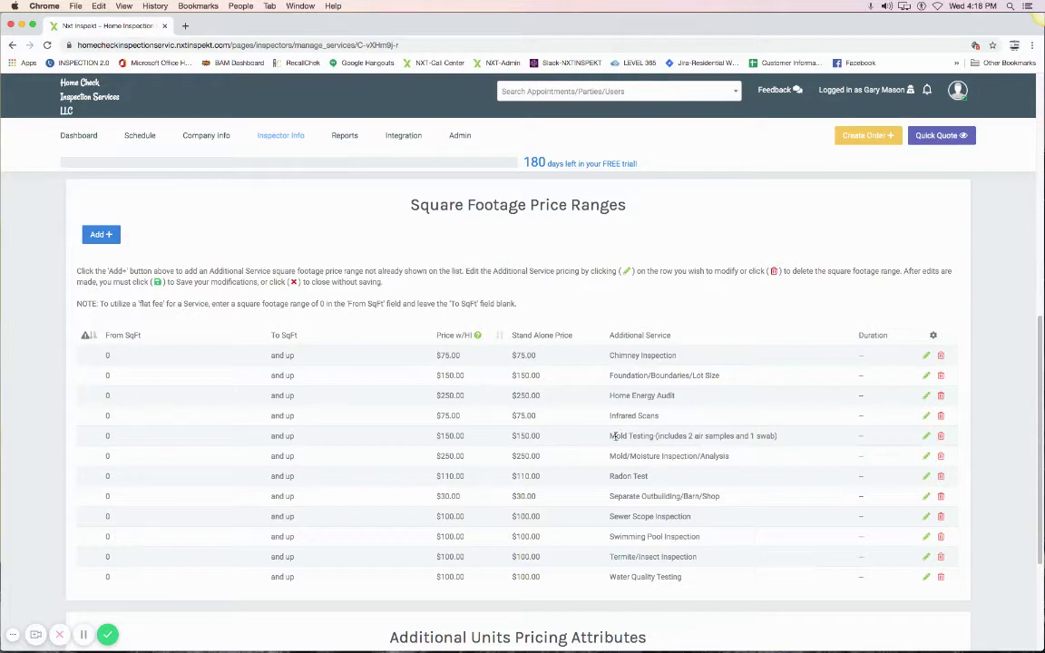
pyautogui.moveTo(615, 436); pyautogui.dragTo(735, 437)
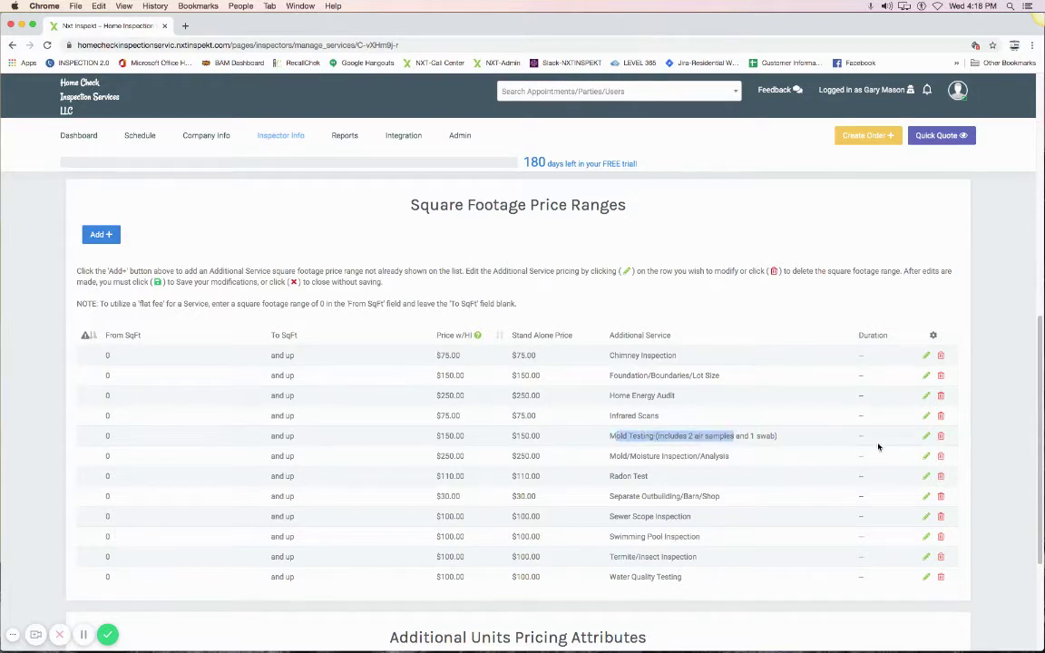
pyautogui.click(925, 436)
pyautogui.moveTo(431, 440); pyautogui.dragTo(470, 433)
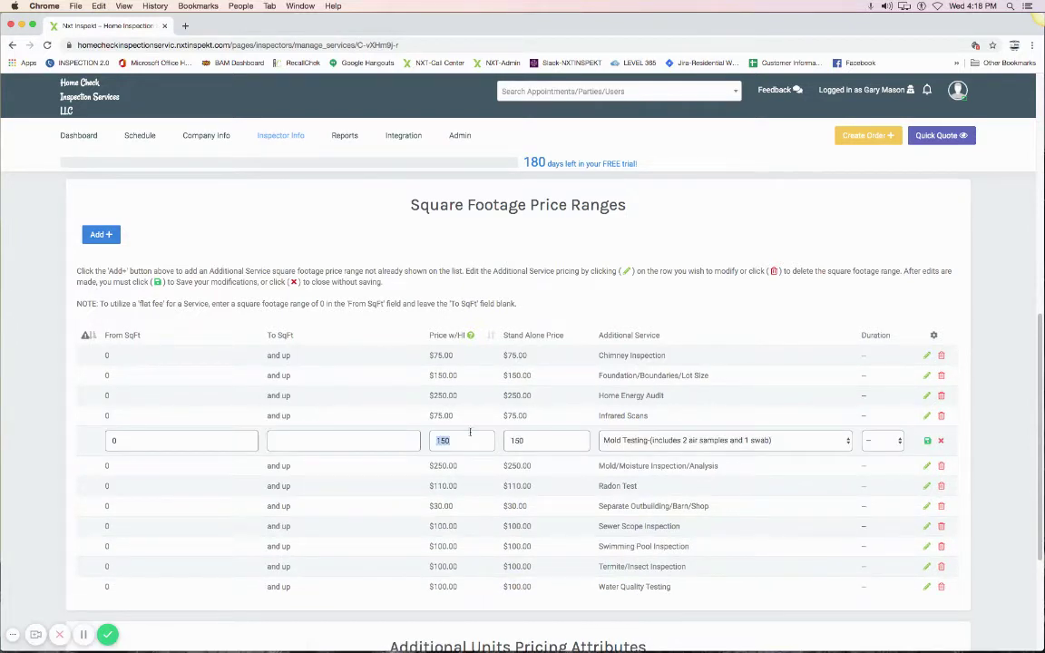
pyautogui.write('295')
pyautogui.moveTo(471, 337)
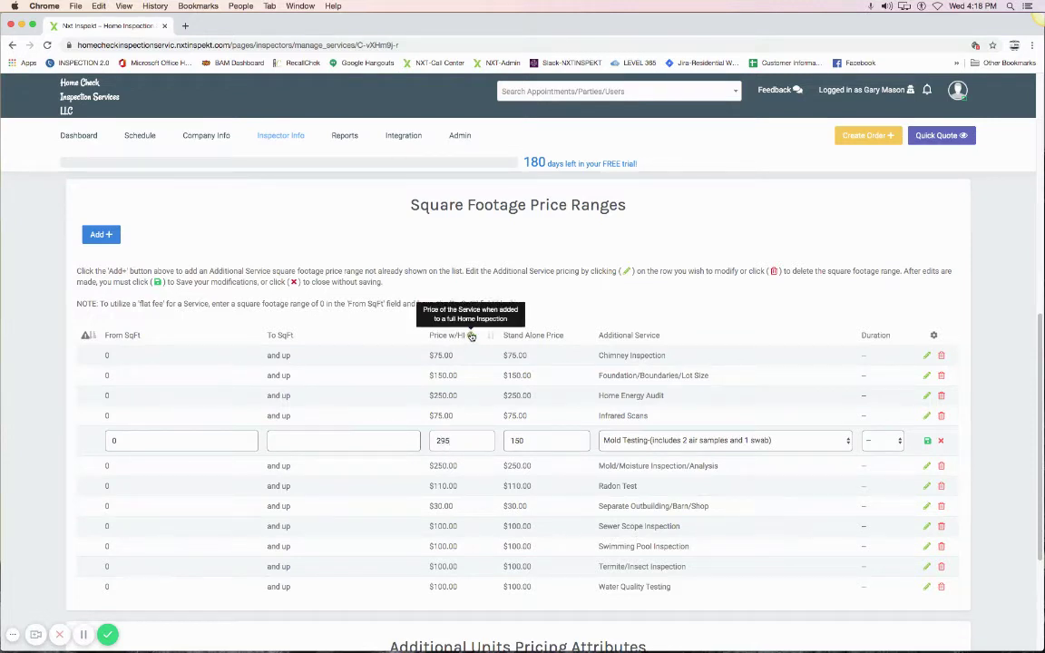
pyautogui.doubleClick(561, 429)
pyautogui.write('395')
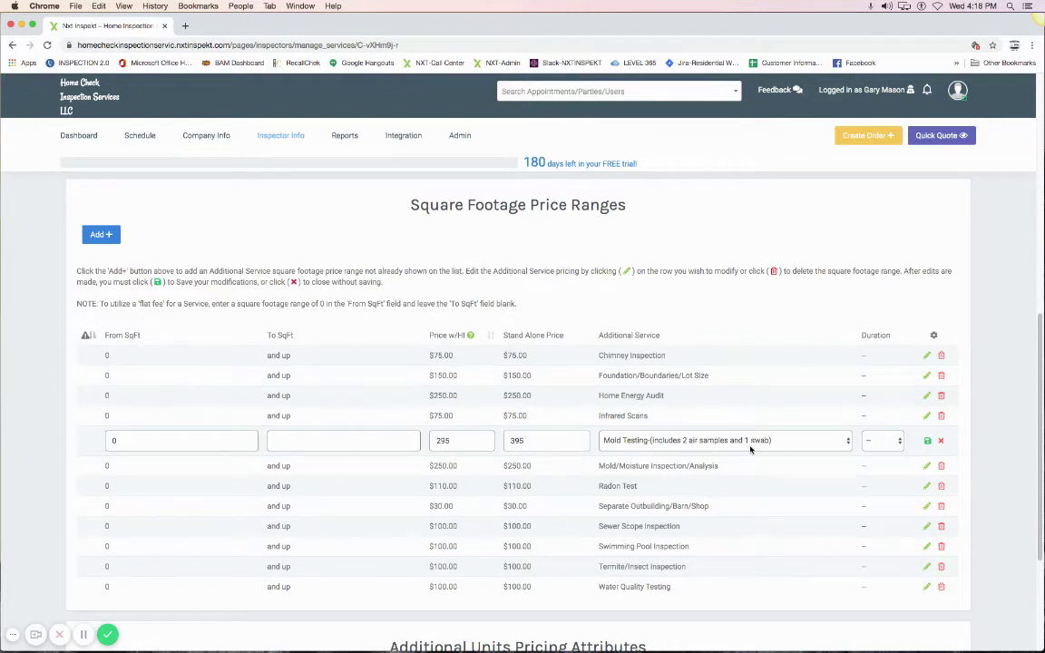
# Set the Mold Testing price range's duration to 15 minutes and save the row
pyautogui.click(873, 442)
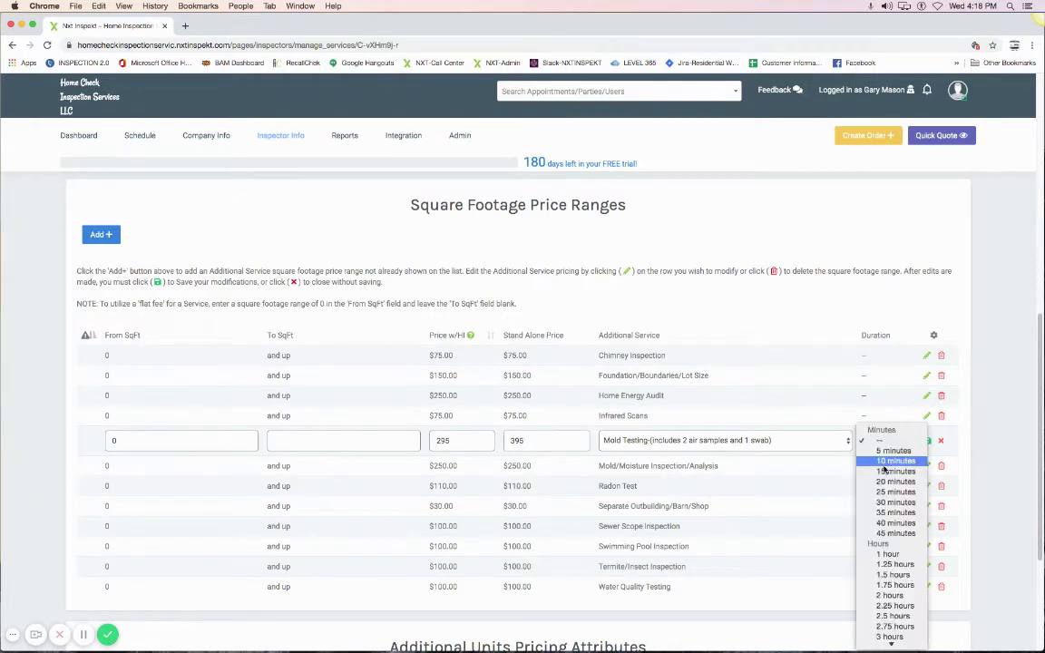
pyautogui.click(878, 463)
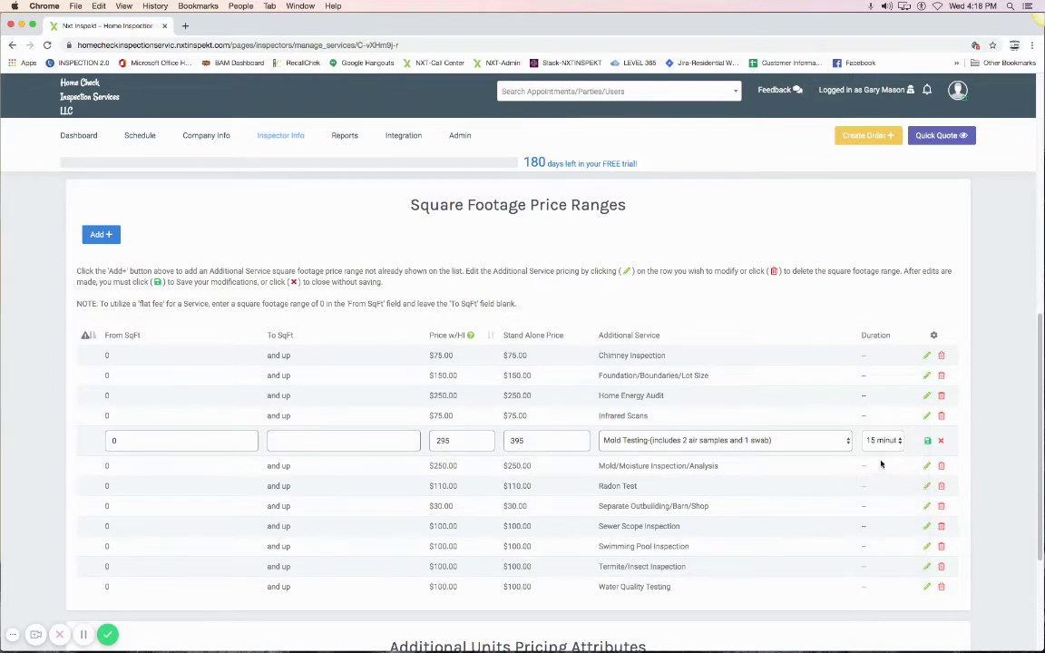
pyautogui.click(928, 442)
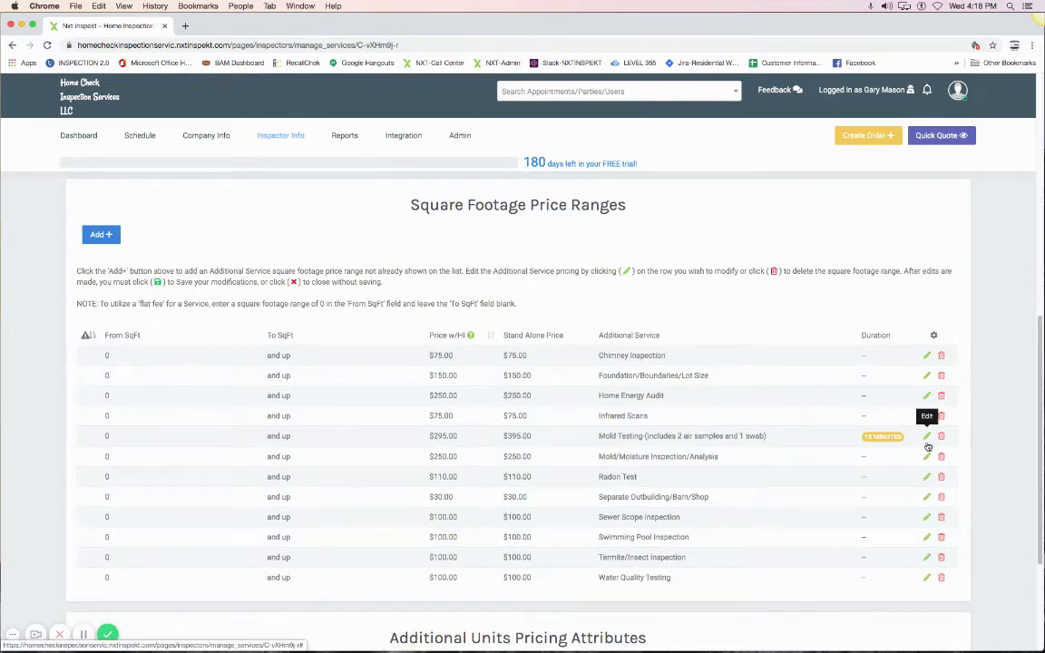
# Add an Additional Units Pricing entry for Mold Testing-(includes 2 air samples and 1 swab) with Samples as the unit of measurement
pyautogui.scroll(-5, 928, 445)
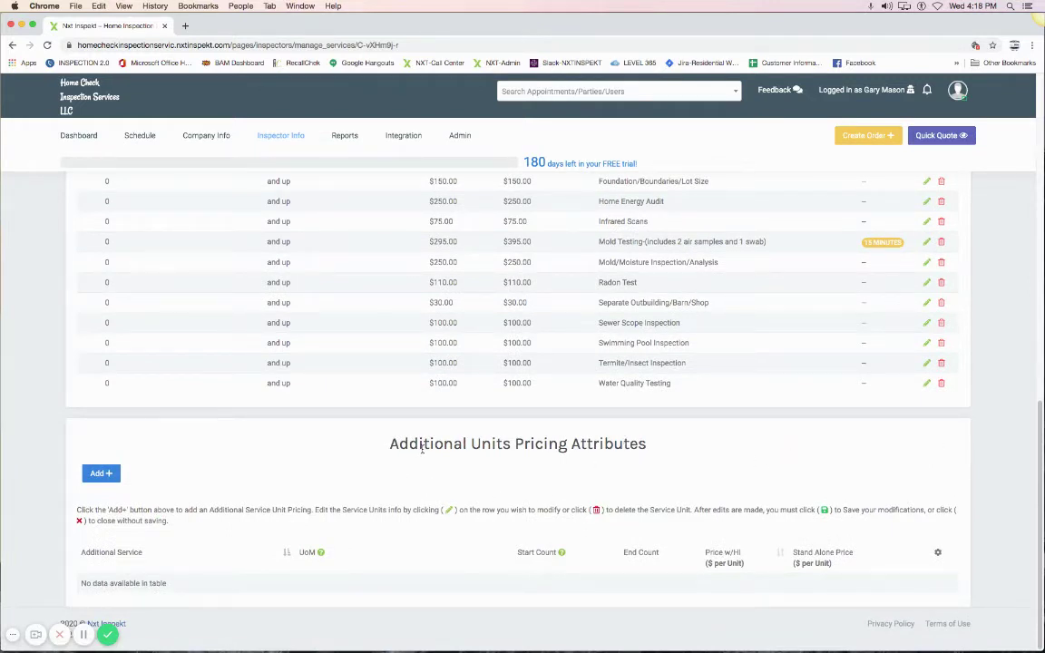
pyautogui.click(103, 474)
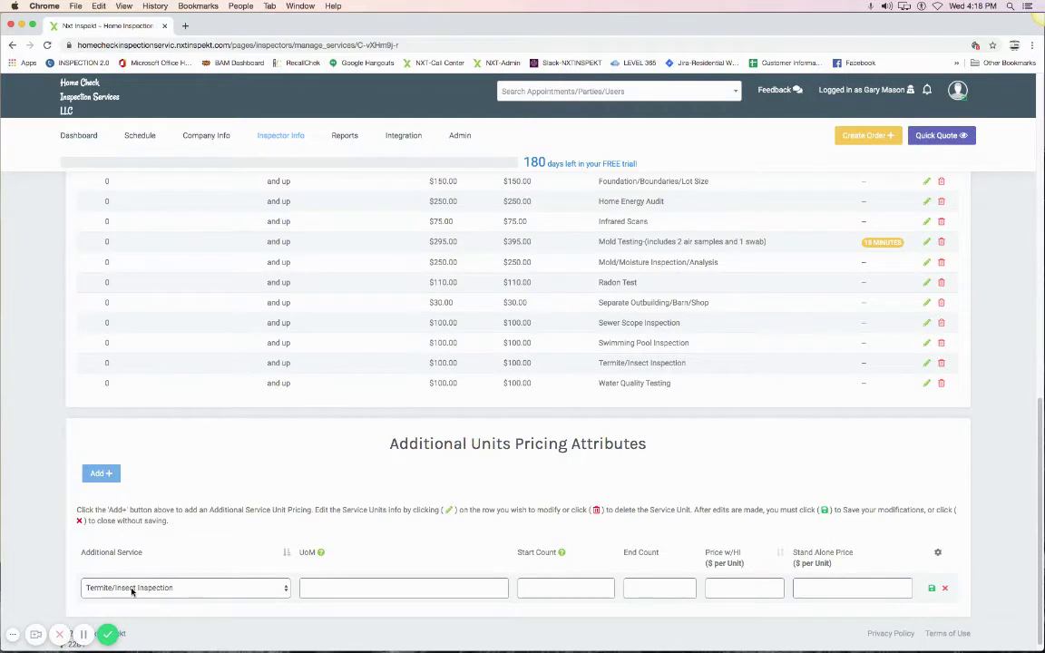
pyautogui.click(132, 590)
pyautogui.scroll(-5, 133, 591)
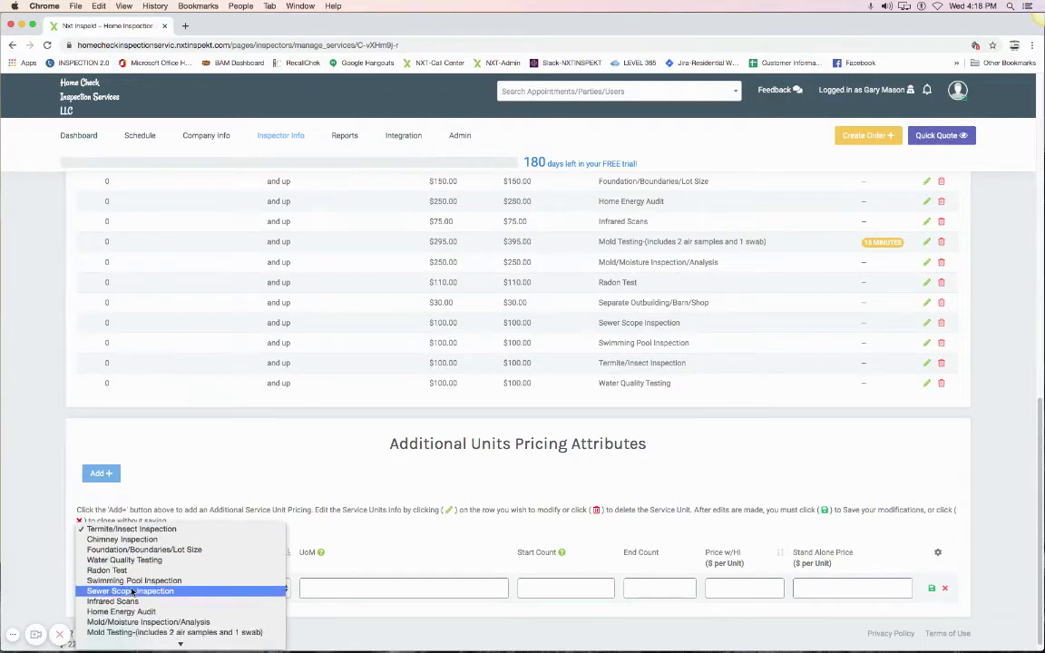
pyautogui.click(130, 635)
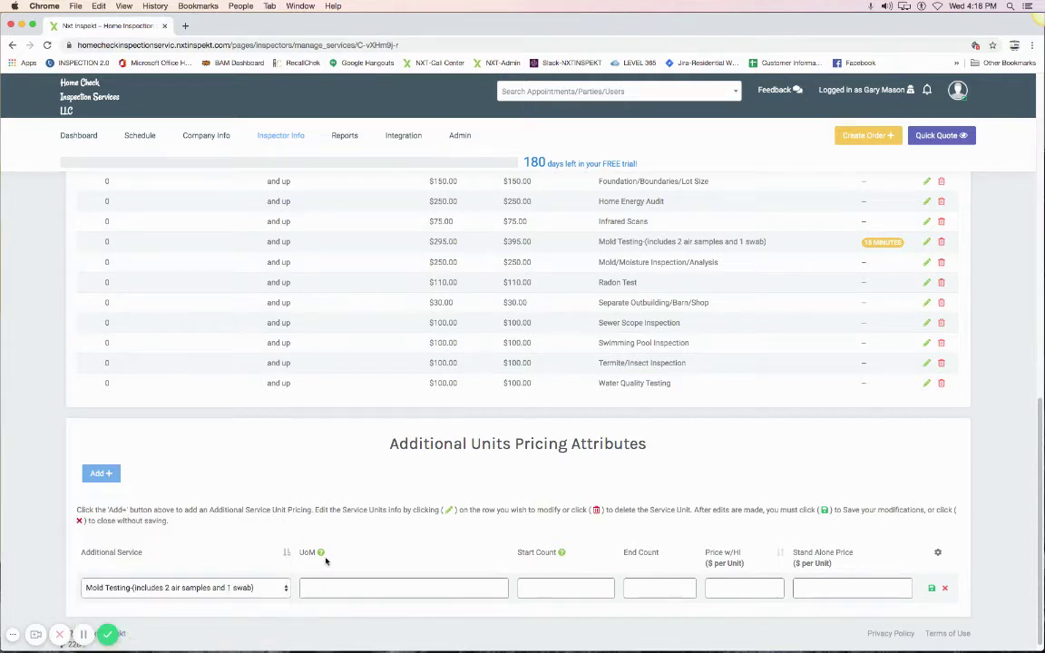
pyautogui.moveTo(320, 553)
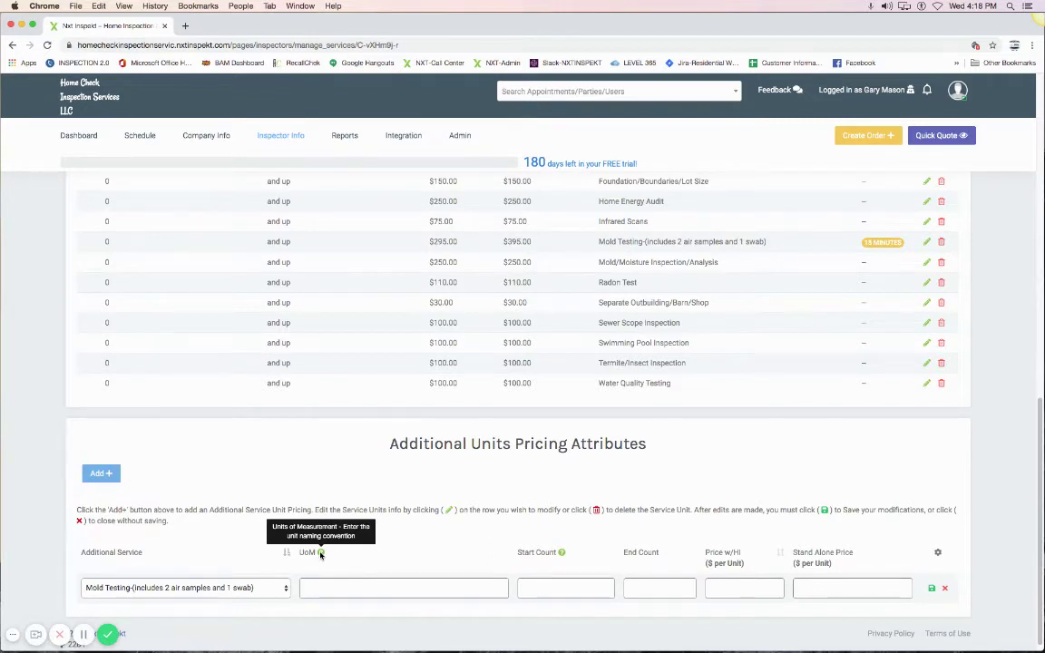
pyautogui.click(333, 586)
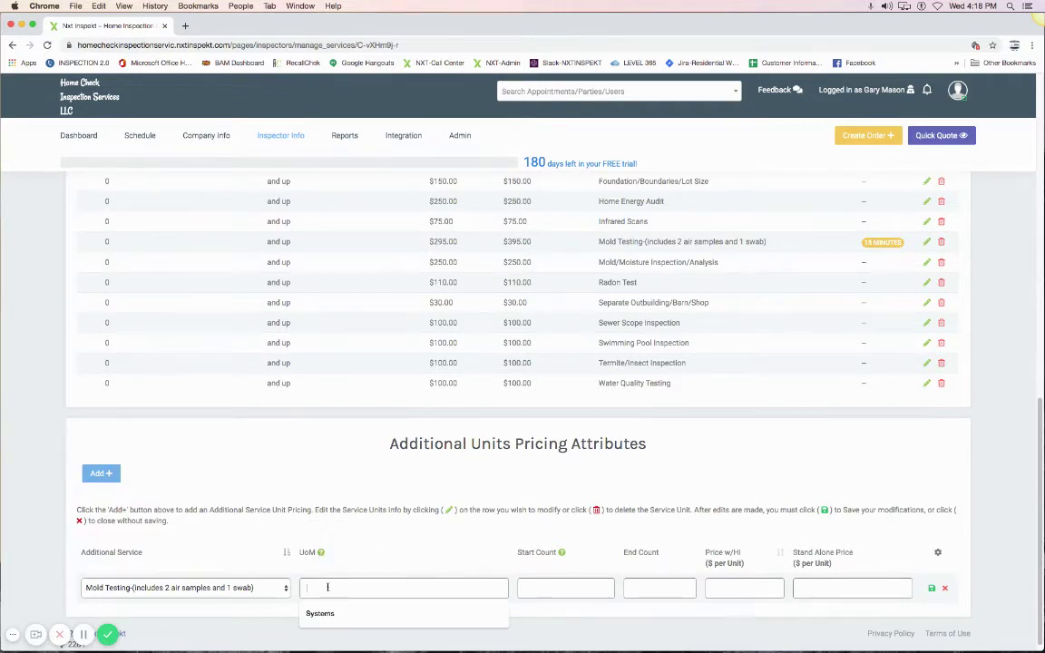
pyautogui.write('S')
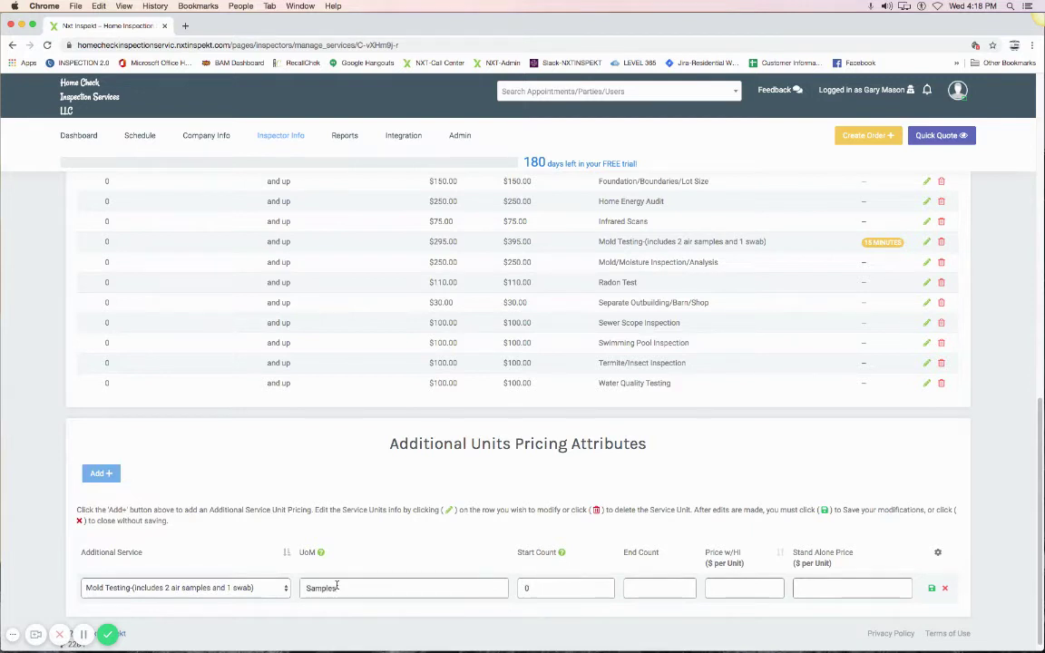
pyautogui.write('amples')
# Set the Mold Testing unit pricing to start count 4, end count 15 and 75 per unit for both prices, and save it
pyautogui.click(545, 588)
pyautogui.moveTo(561, 554)
pyautogui.click(635, 587)
pyautogui.click(709, 588)
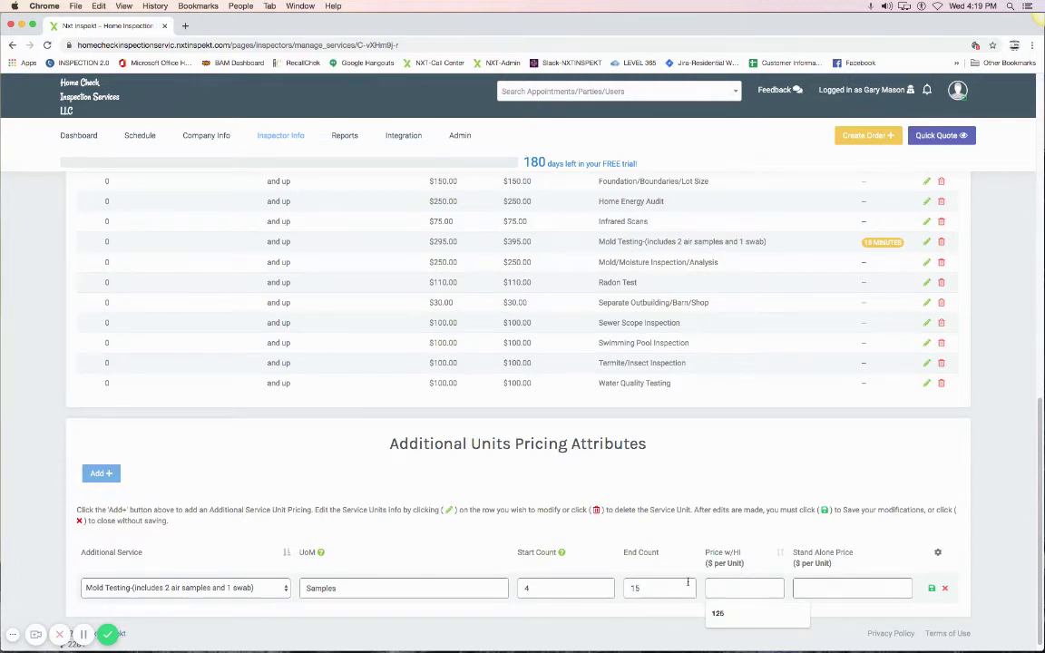
pyautogui.write('75')
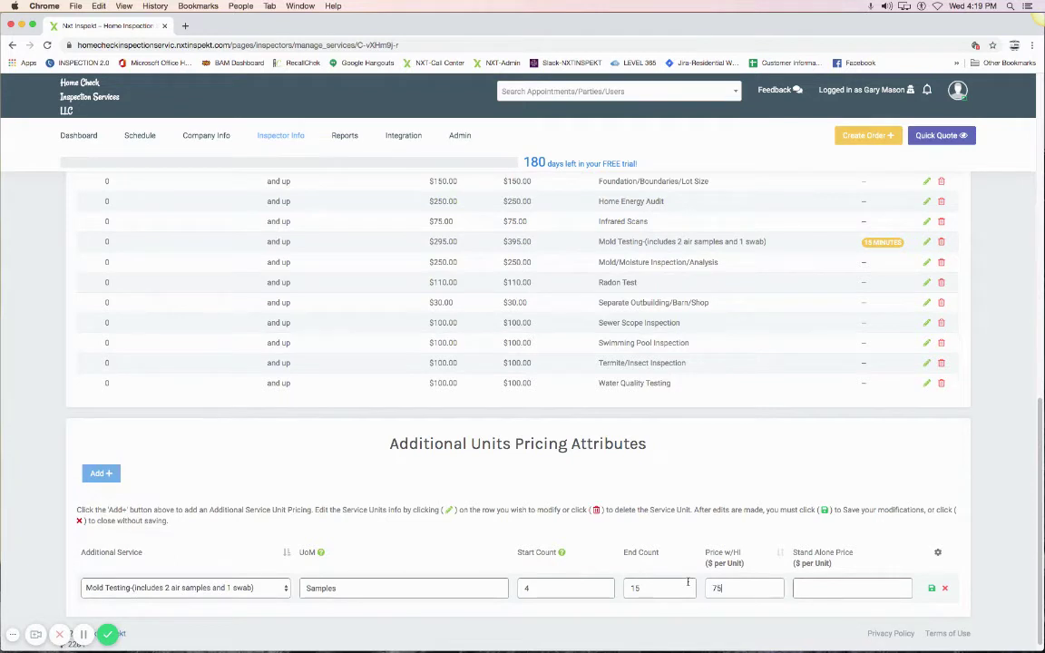
pyautogui.press('Tab')
pyautogui.write('75')
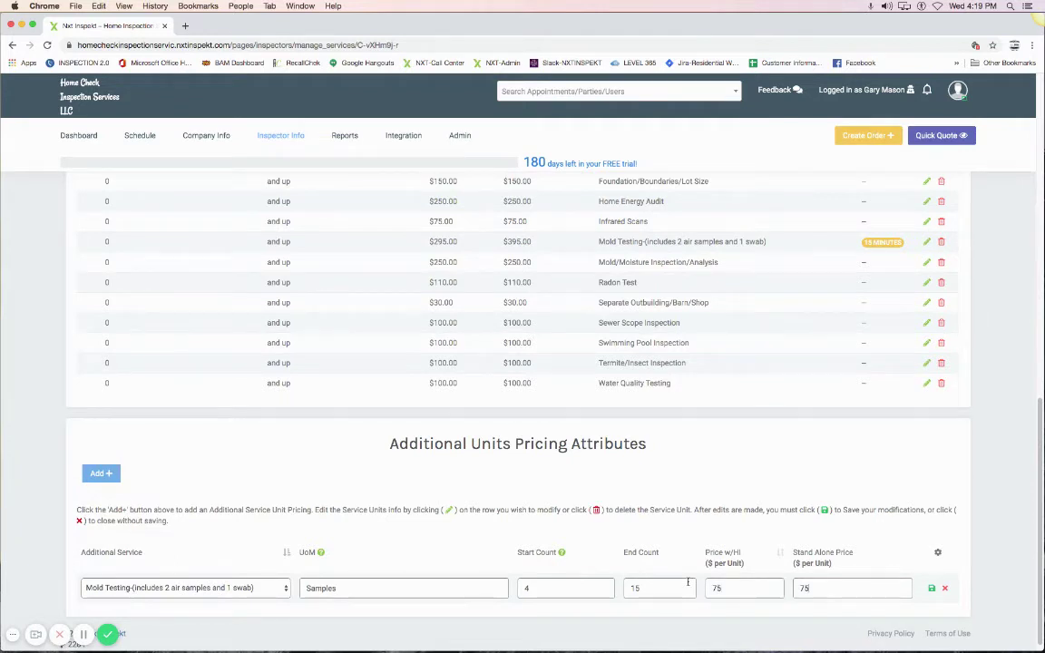
pyautogui.click(929, 589)
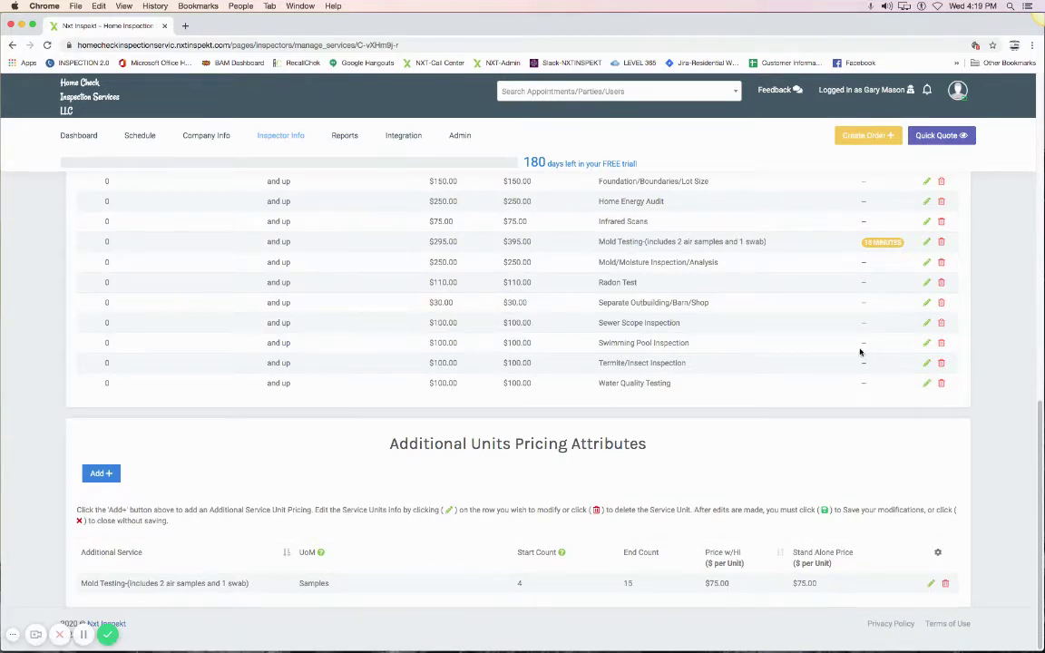
# Start a Quick Quote with the Stand-Alone Only inspection type and show its additional services
pyautogui.click(942, 139)
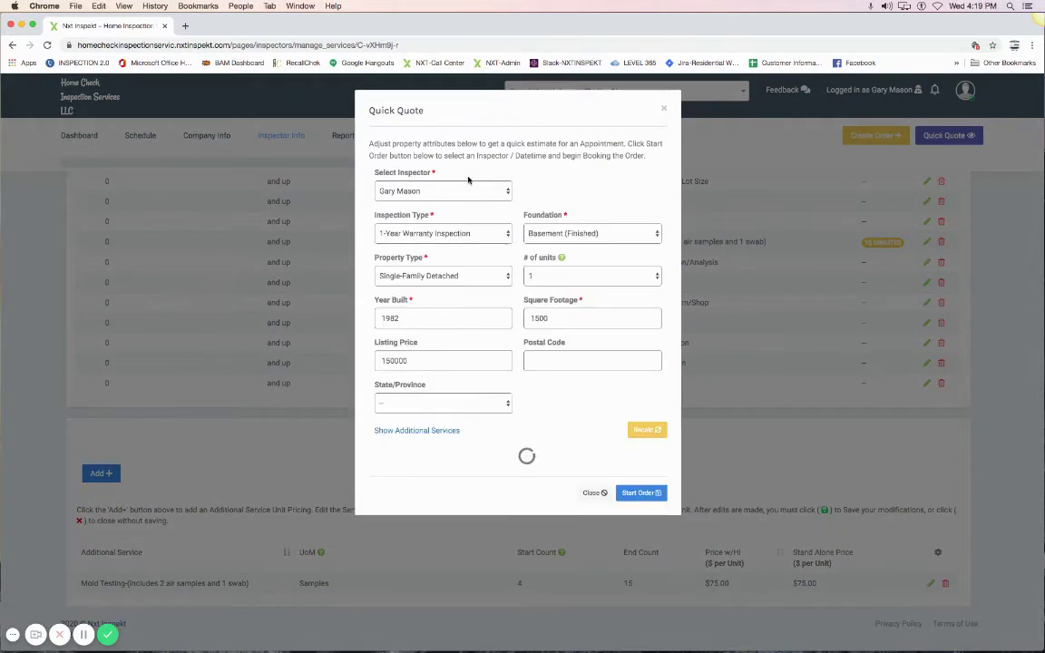
pyautogui.click(431, 233)
pyautogui.click(419, 278)
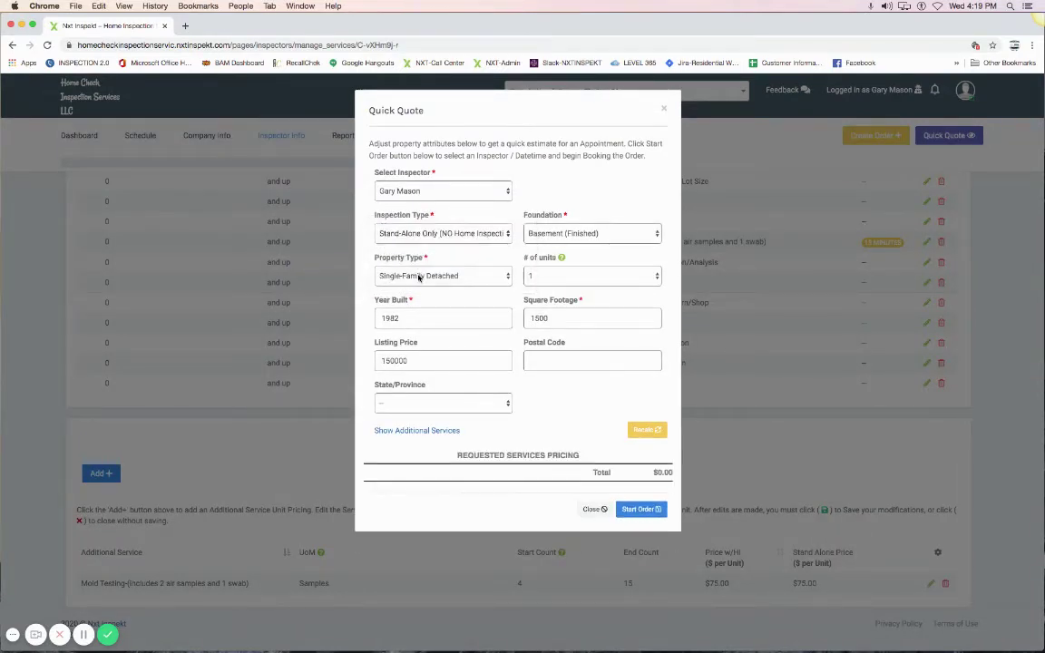
pyautogui.click(384, 433)
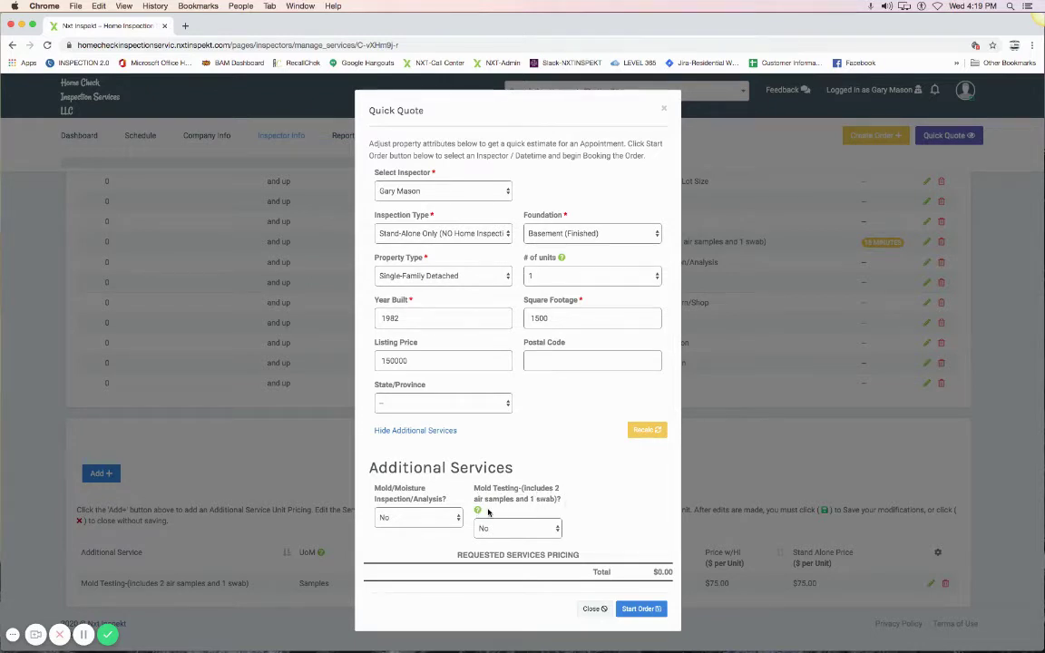
# Check the Mold Testing quote price with the Yes option and with 5 Samples, and close the quote
pyautogui.click(526, 528)
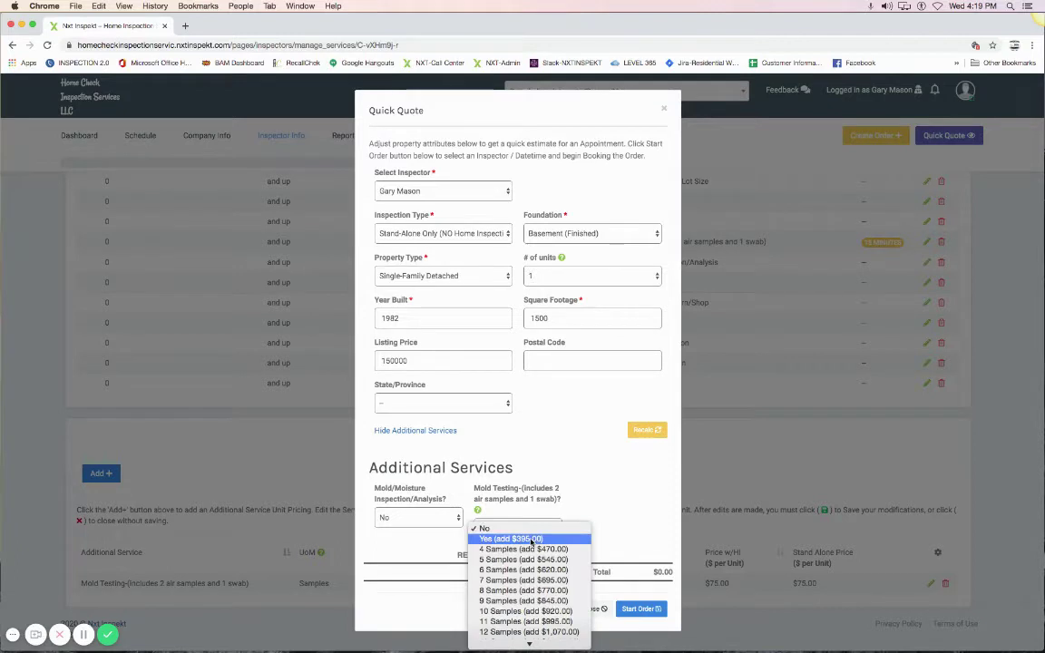
pyautogui.click(535, 538)
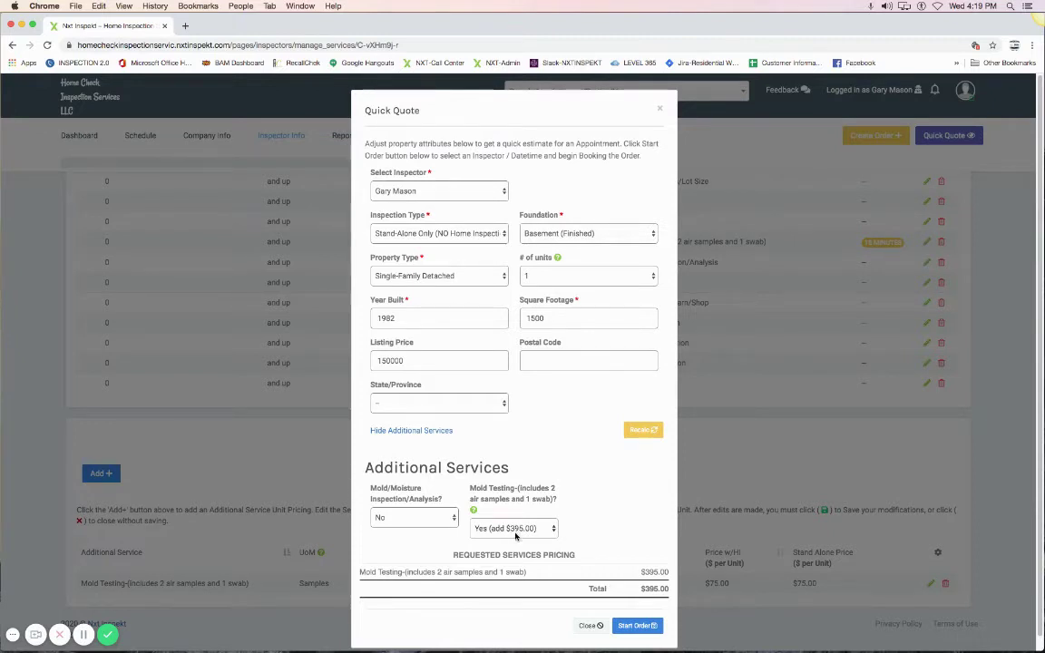
pyautogui.click(550, 530)
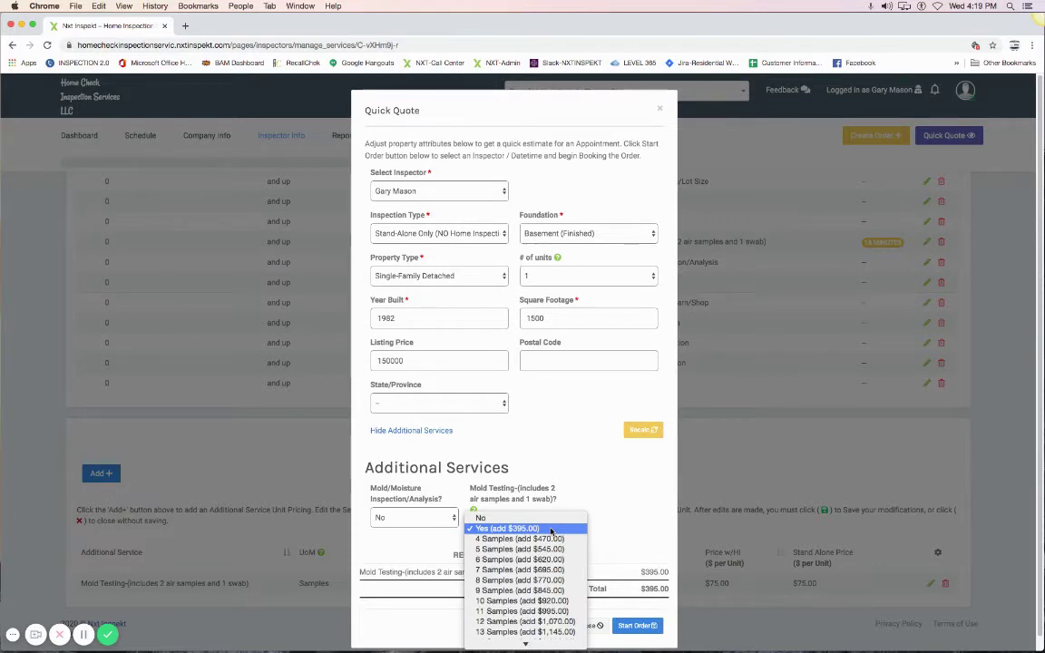
pyautogui.click(494, 551)
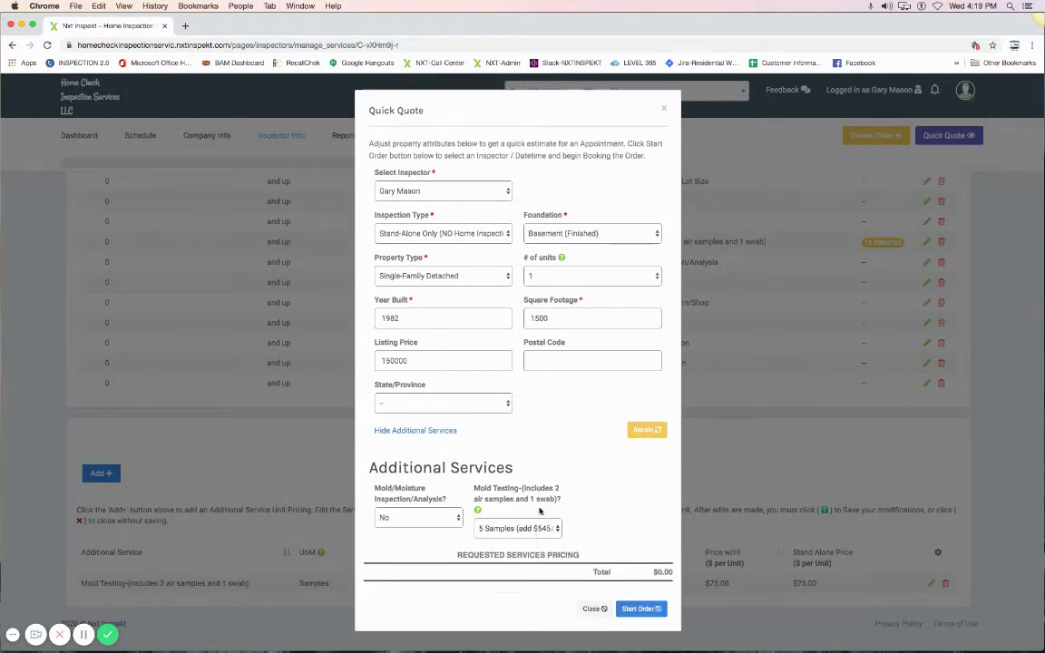
pyautogui.click(589, 609)
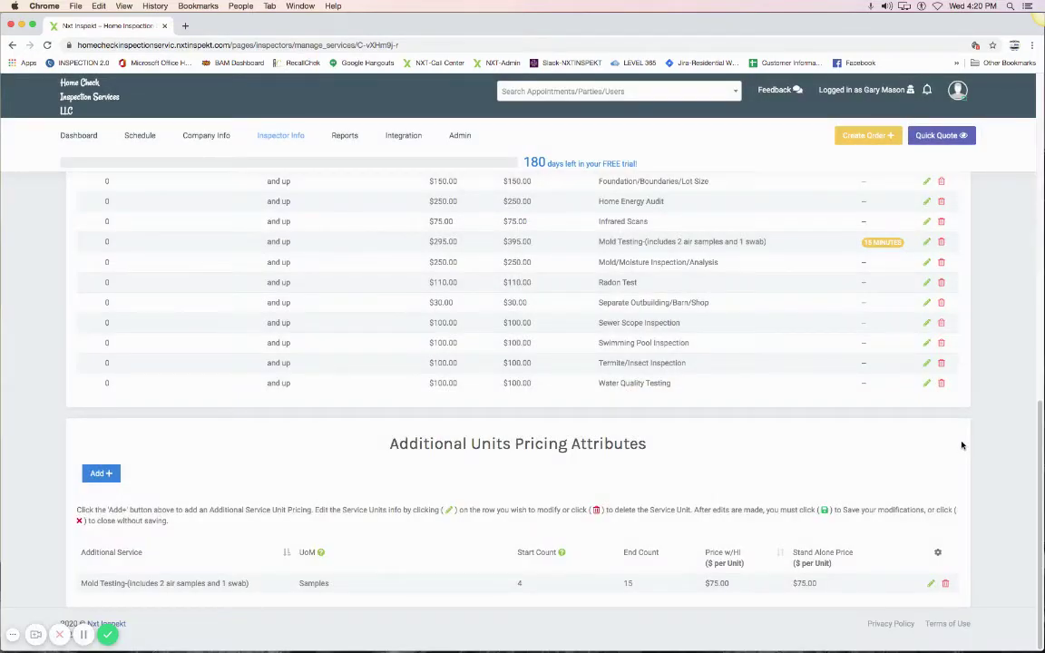
# Delete the Mold Testing entry from the Additional Units Pricing Attributes
pyautogui.click(945, 587)
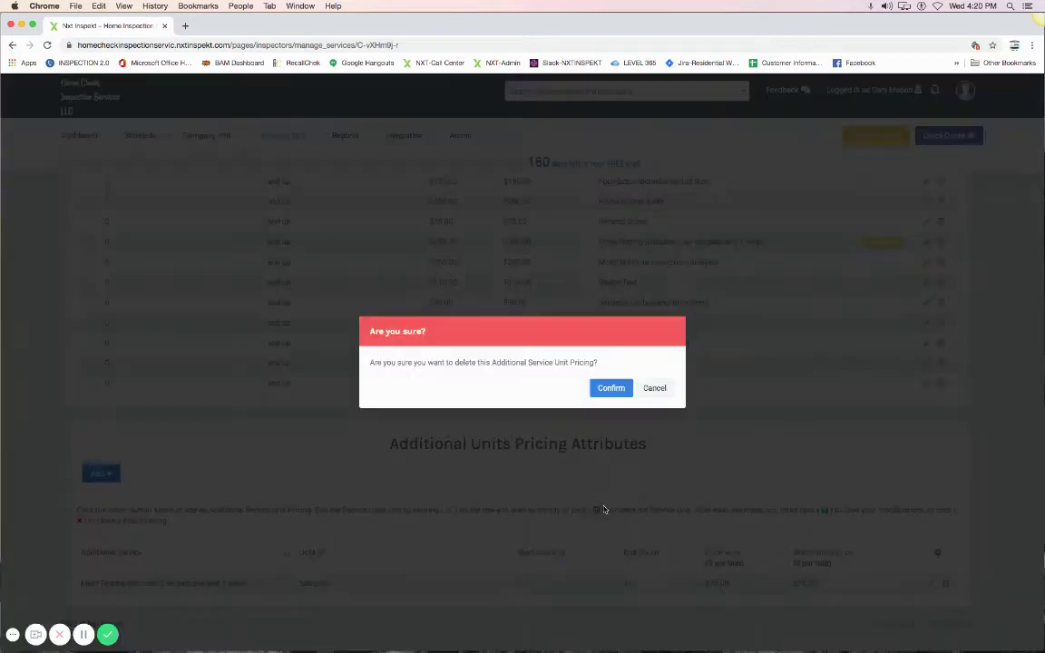
pyautogui.click(611, 388)
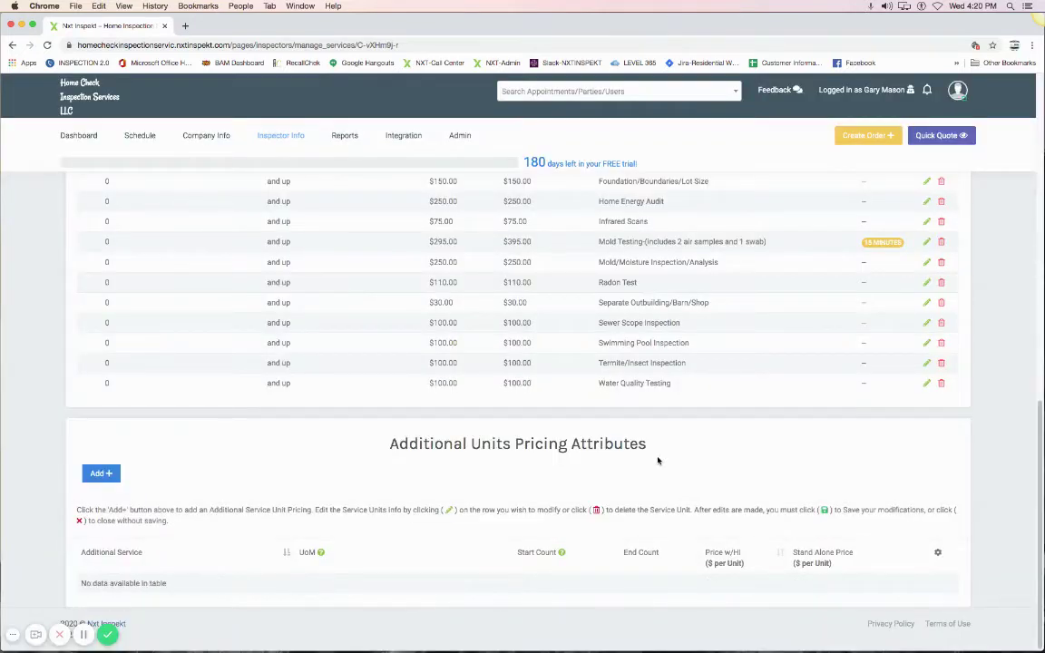
# Continue the account setup with the Website Integration section and open its Website Deployment page
pyautogui.scroll(15, 659, 460)
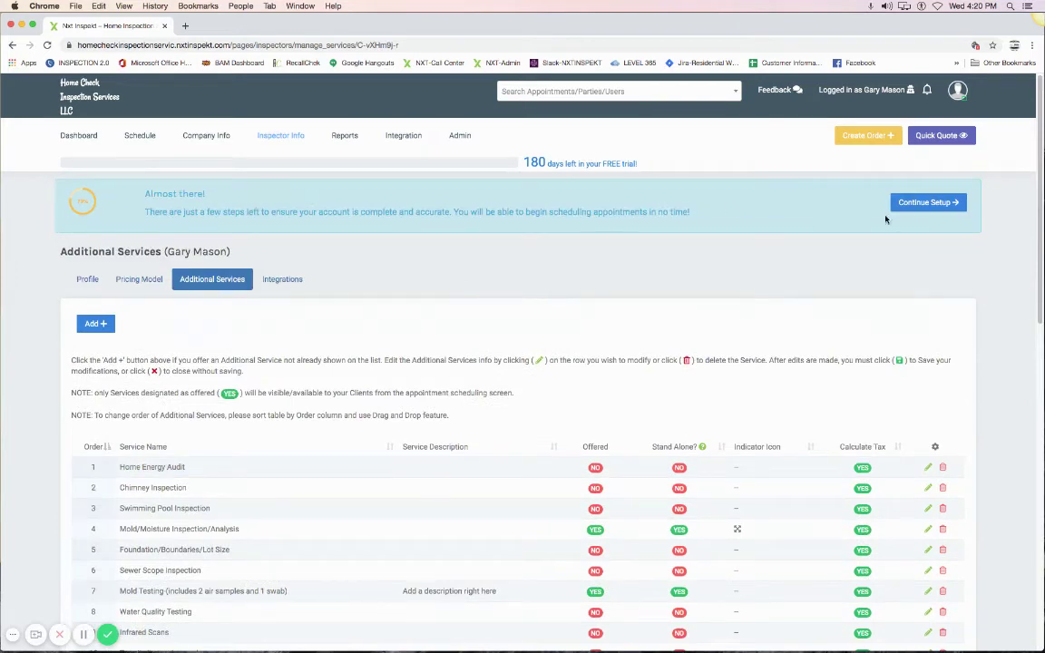
pyautogui.click(925, 202)
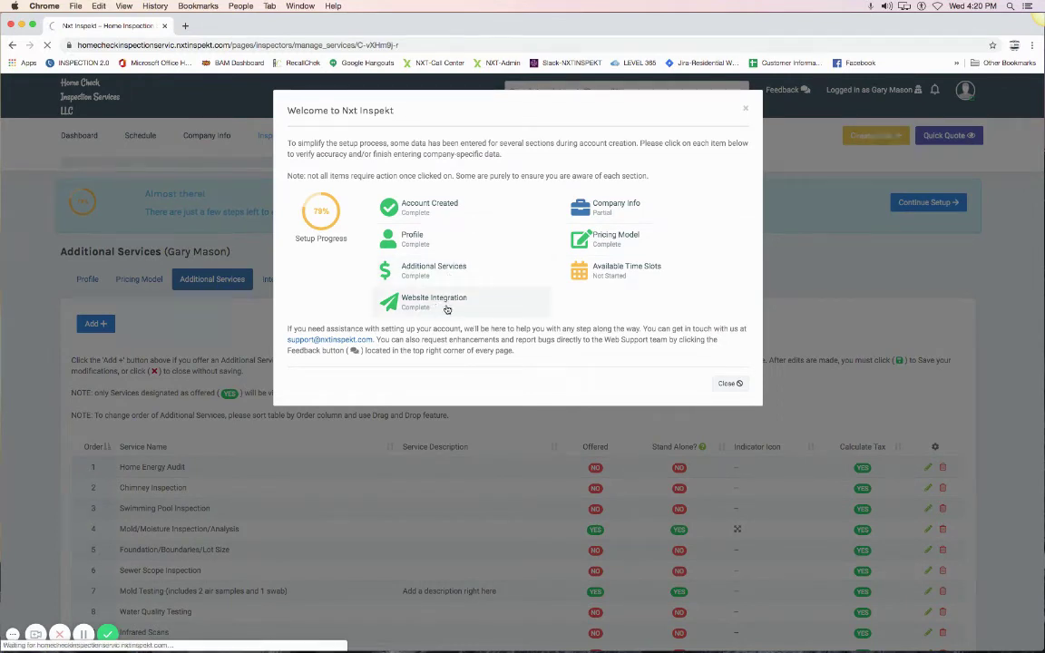
pyautogui.click(446, 310)
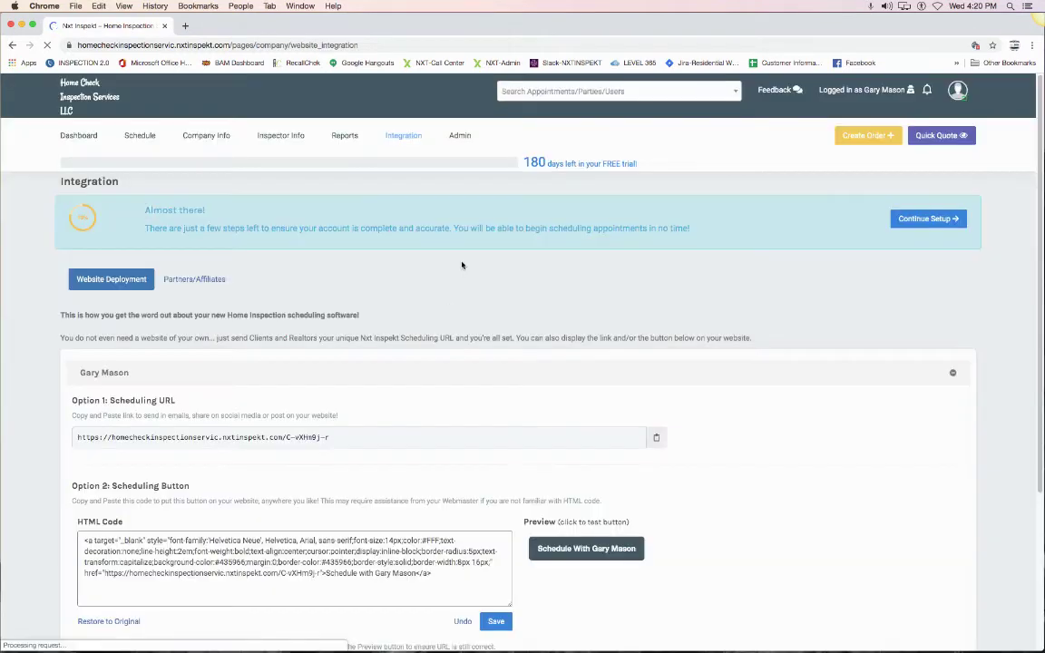
pyautogui.click(406, 135)
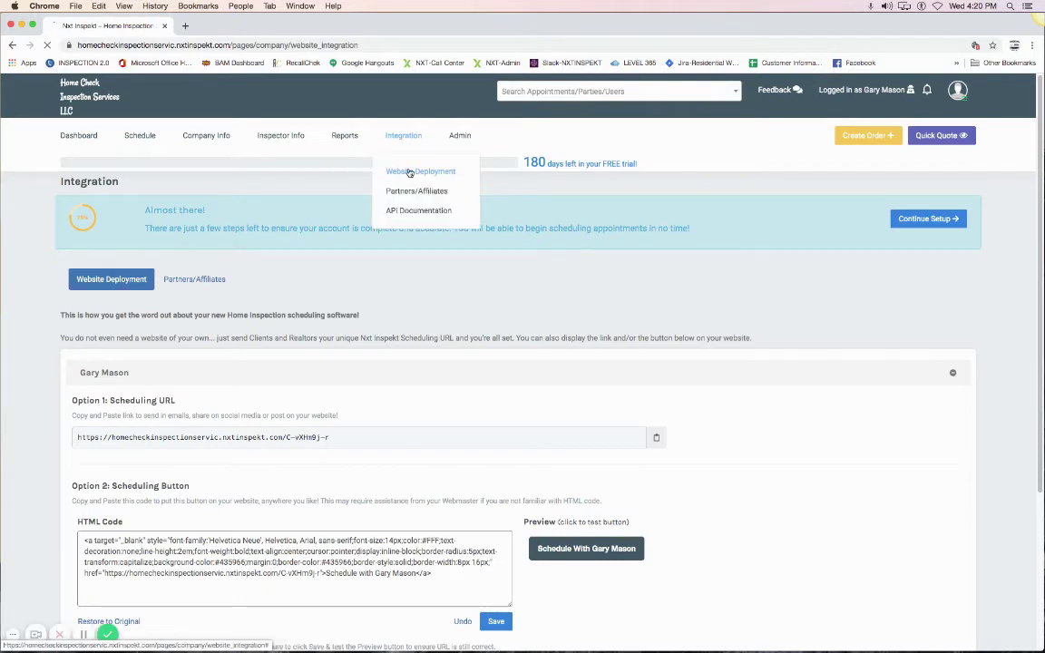
pyautogui.click(416, 172)
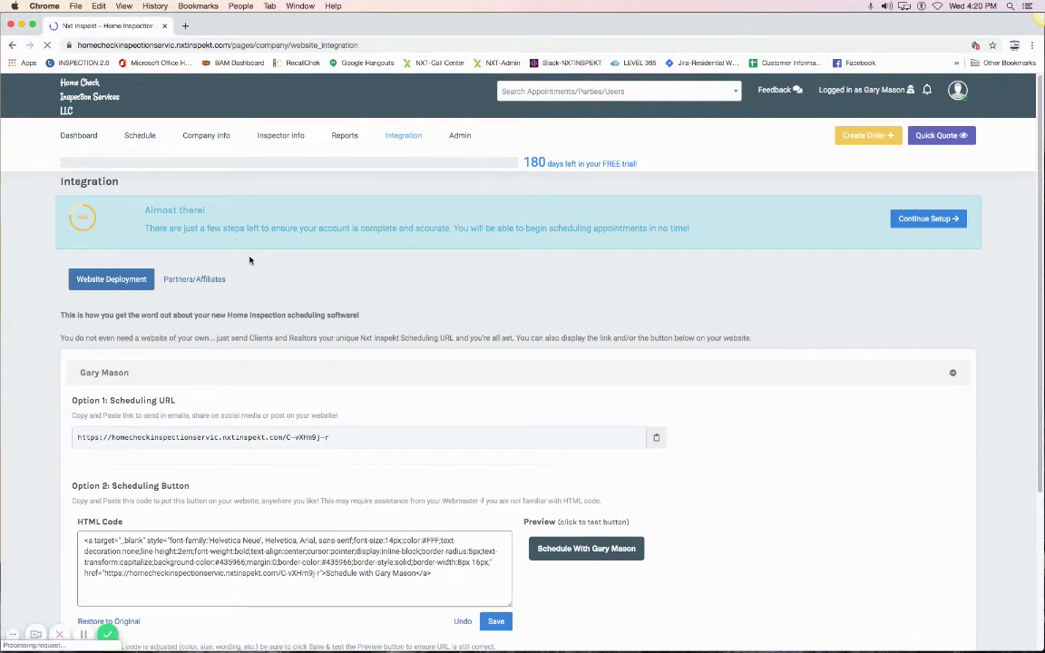
# Examine the scheduling URL, scheduling button HTML code and embedded calendar options of the Website Deployment page
pyautogui.scroll(-1, 156, 339)
pyautogui.scroll(-4, 156, 339)
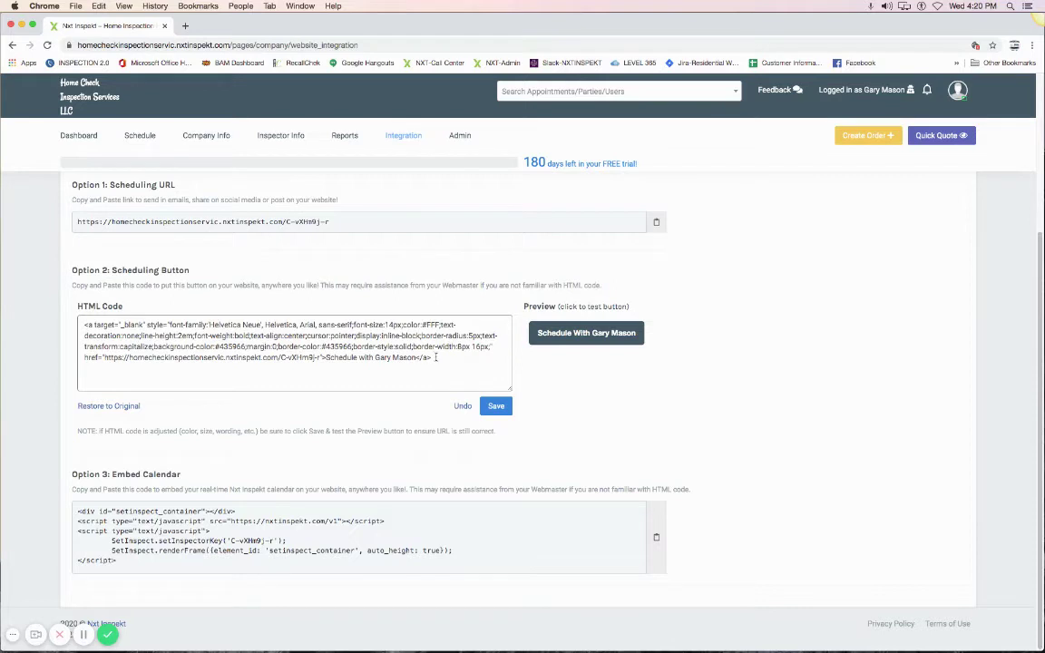
pyautogui.moveTo(436, 357); pyautogui.dragTo(81, 322)
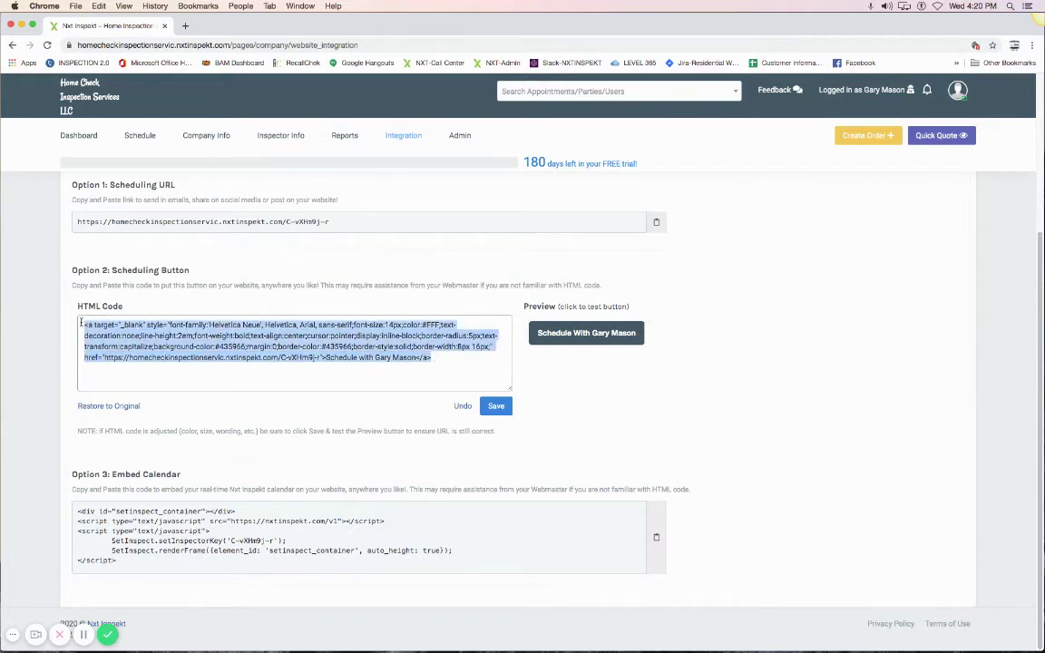
pyautogui.click(544, 403)
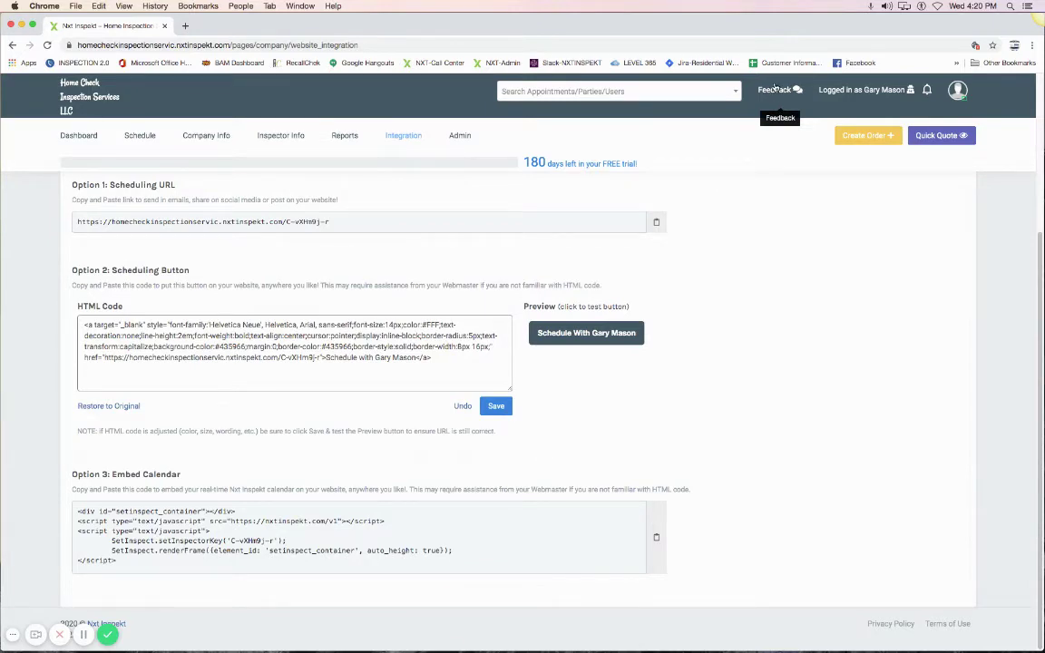
pyautogui.scroll(5, 258, 248)
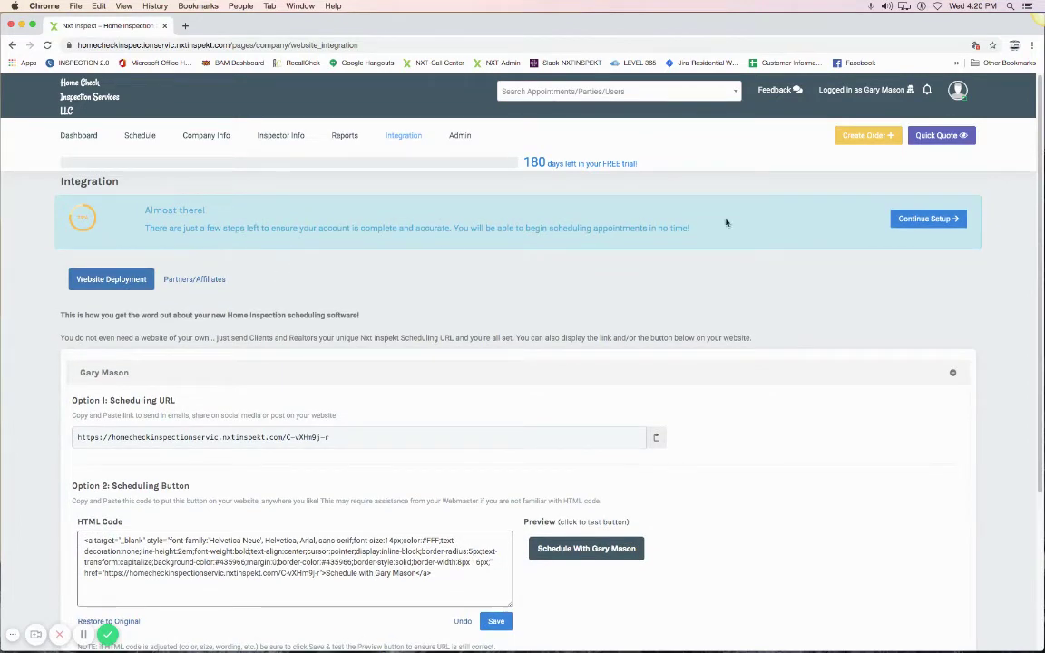
# Continue the account setup with the Company Info section and open its Company Info page
pyautogui.click(925, 221)
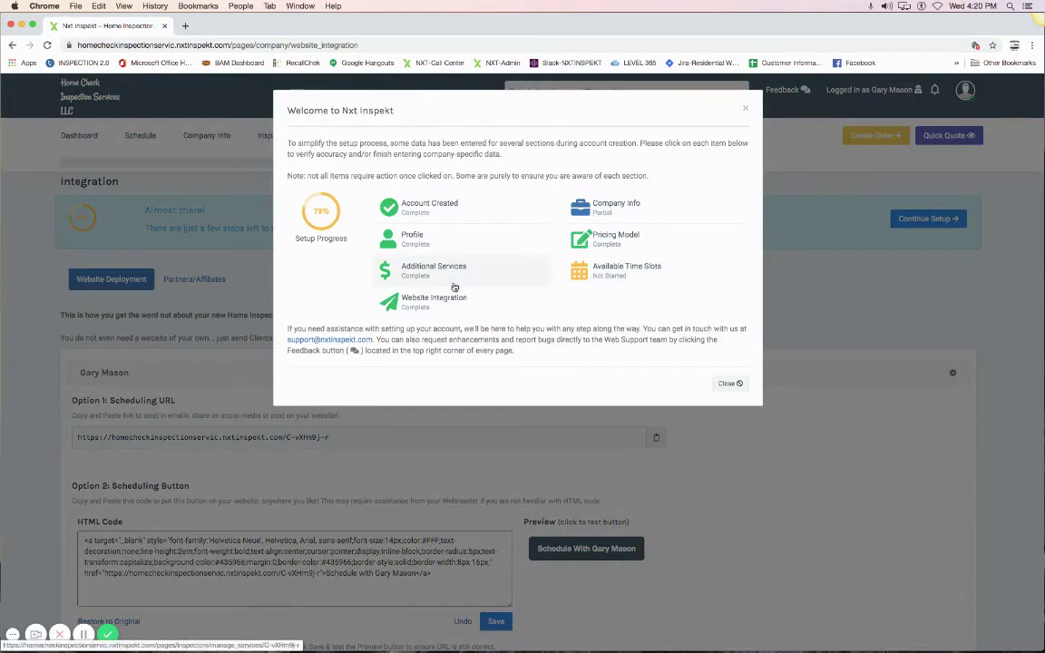
pyautogui.click(648, 211)
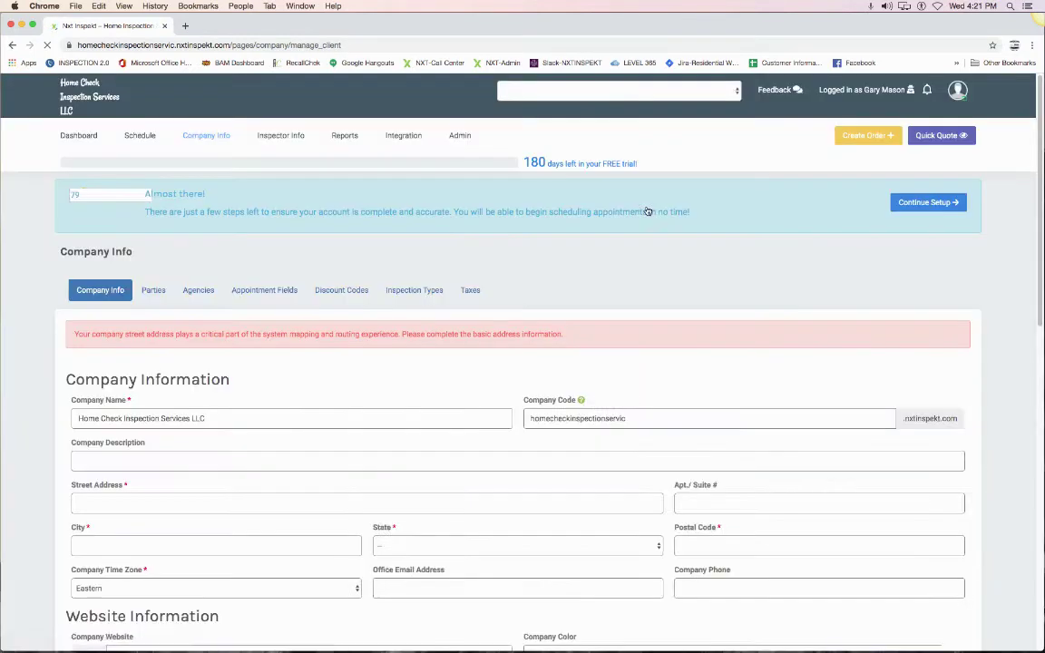
pyautogui.click(205, 135)
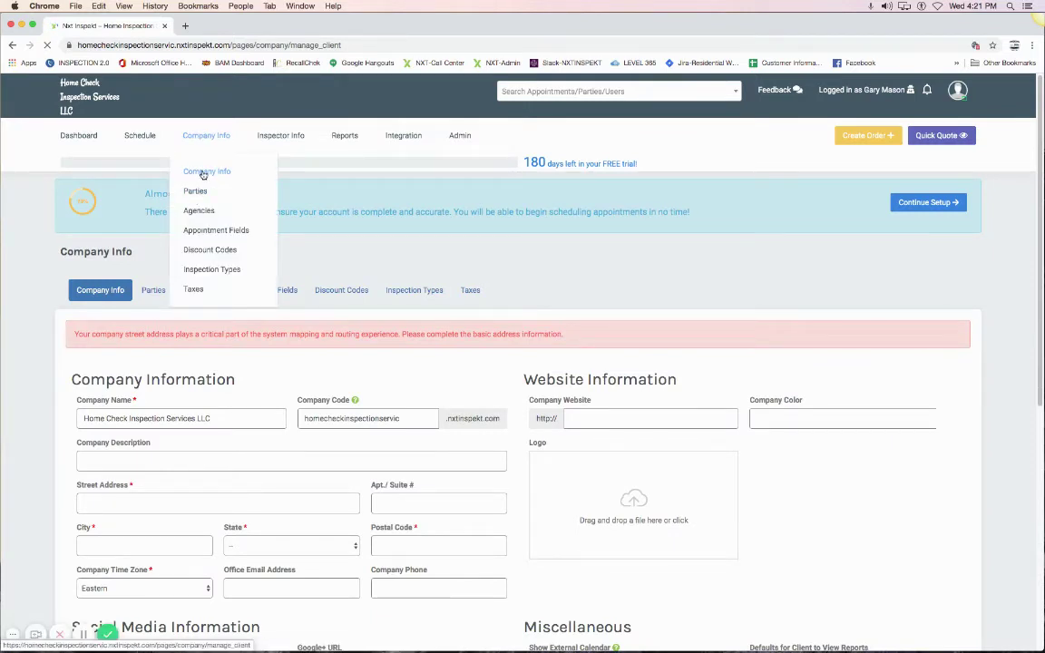
# Examine the company address, website, logo, social media and miscellaneous settings of the Company Info page
pyautogui.scroll(-1, 62, 322)
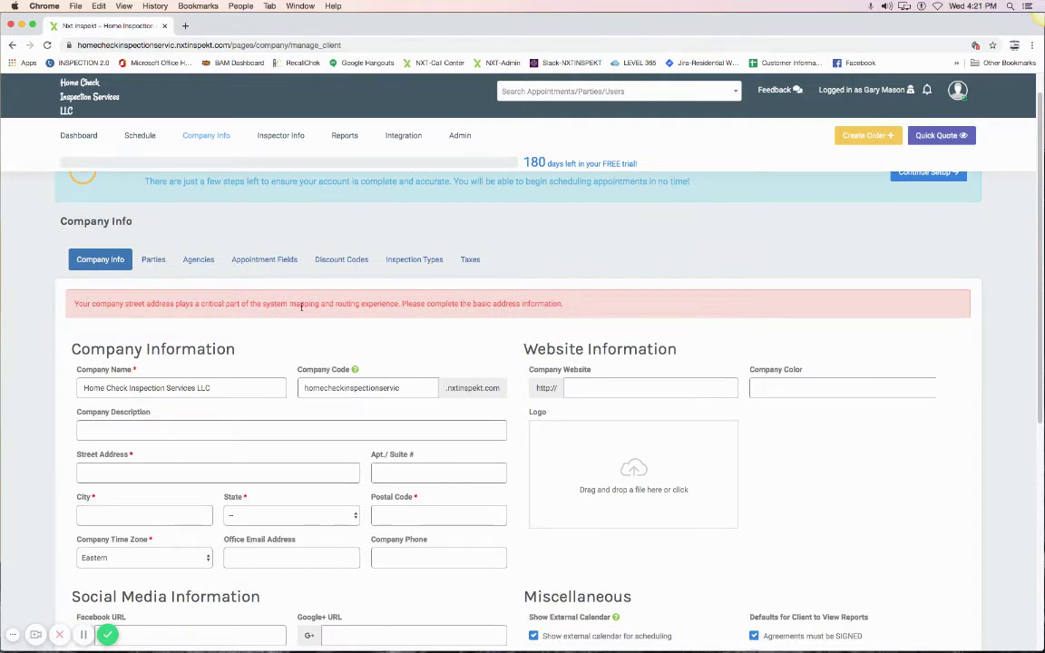
pyautogui.scroll(-1, 41, 327)
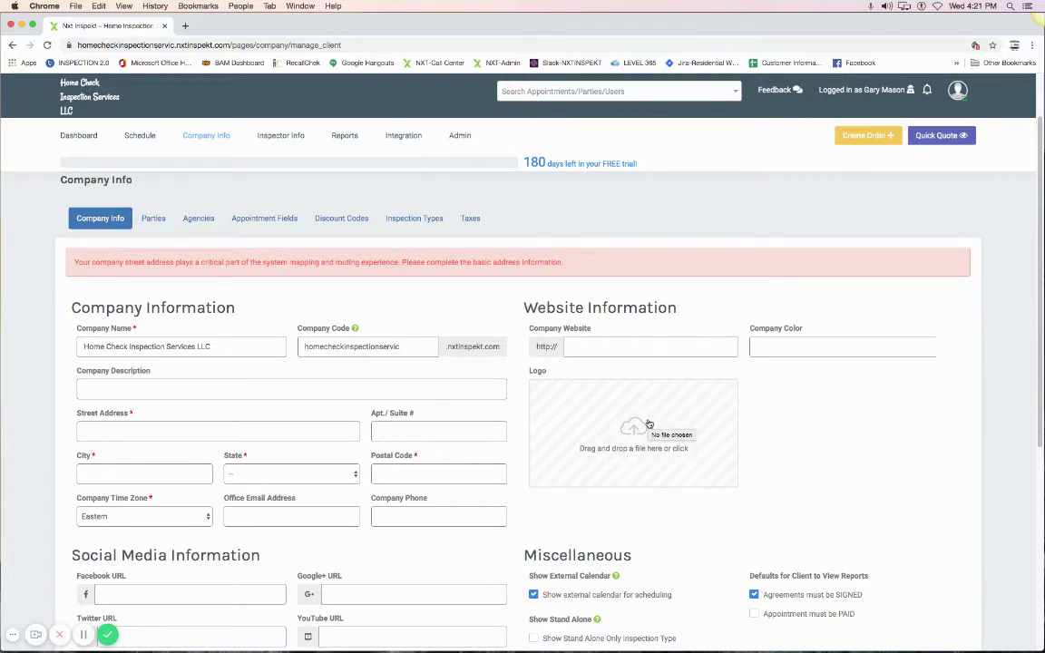
pyautogui.scroll(-4, 354, 381)
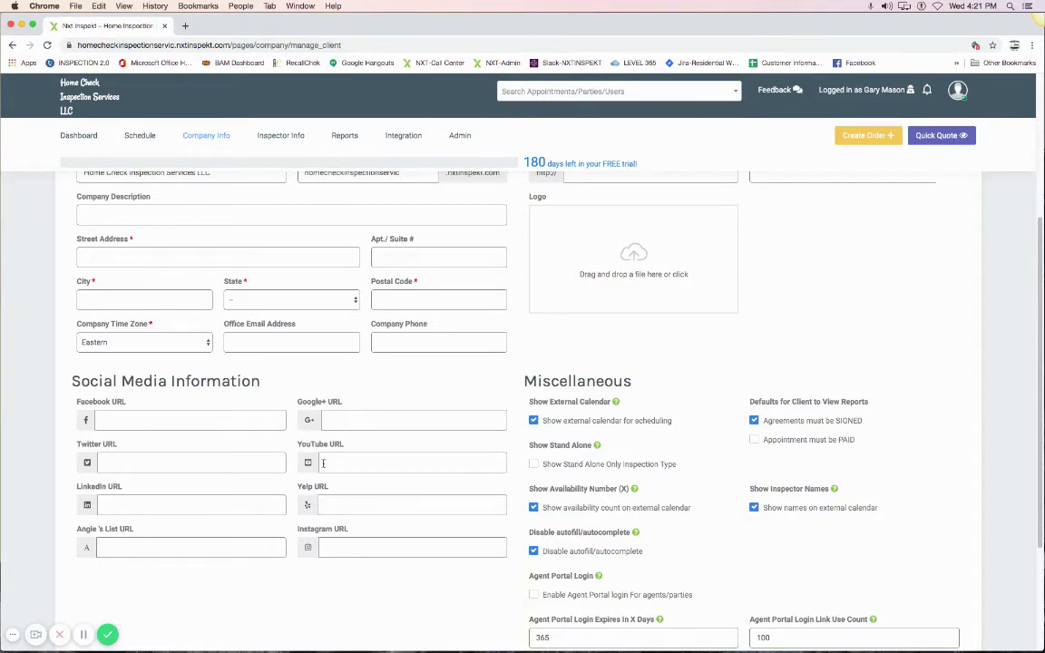
pyautogui.scroll(-2, 584, 309)
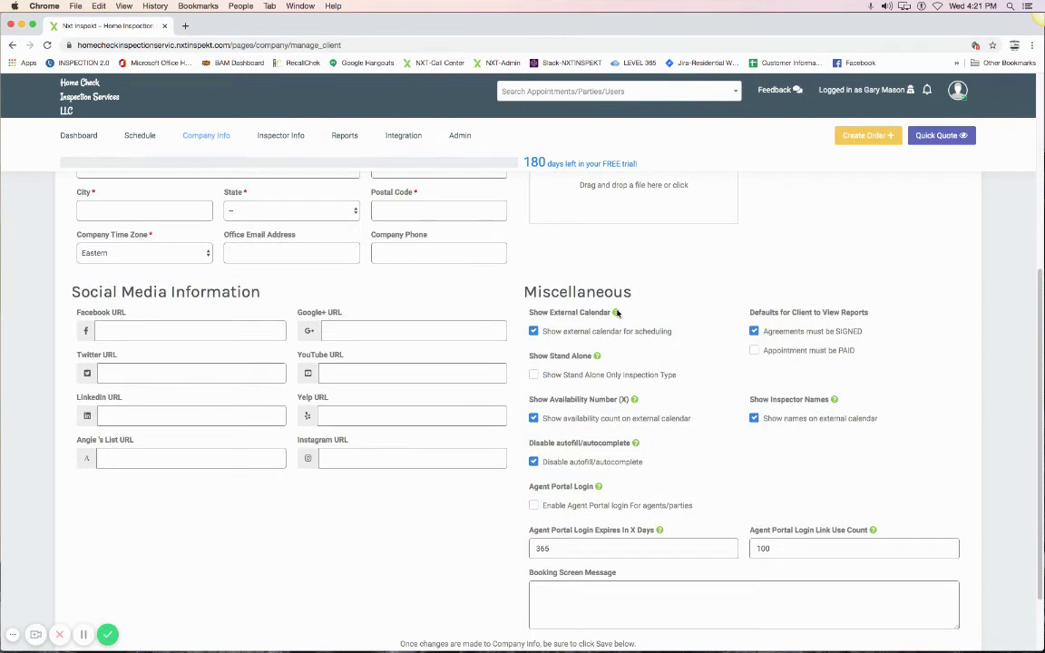
pyautogui.moveTo(616, 313)
pyautogui.scroll(-1, 683, 260)
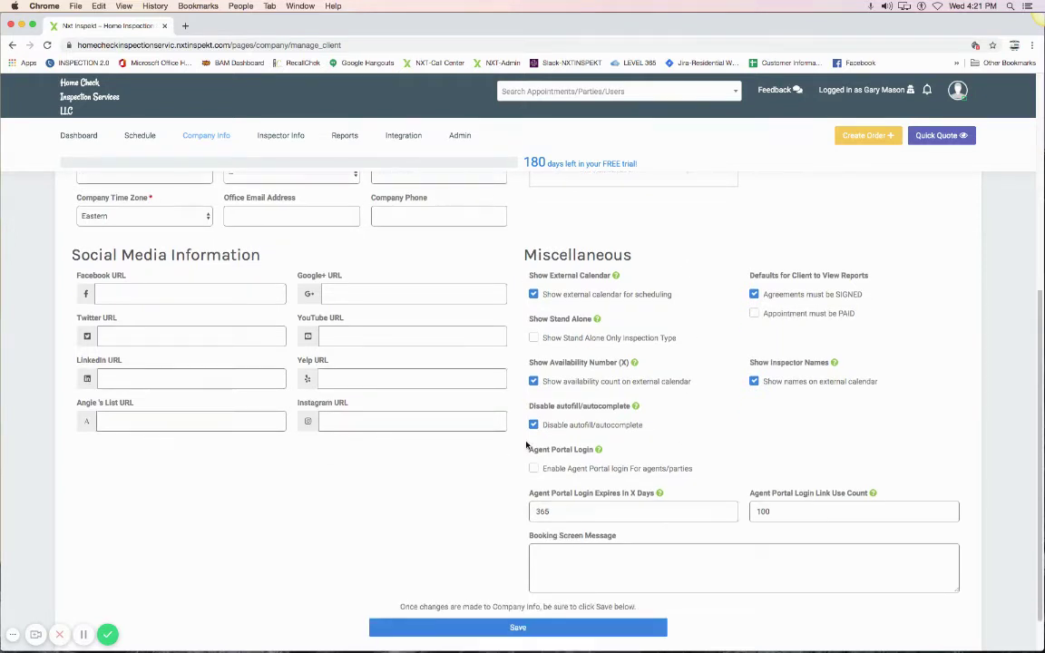
pyautogui.moveTo(598, 451)
pyautogui.click(517, 627)
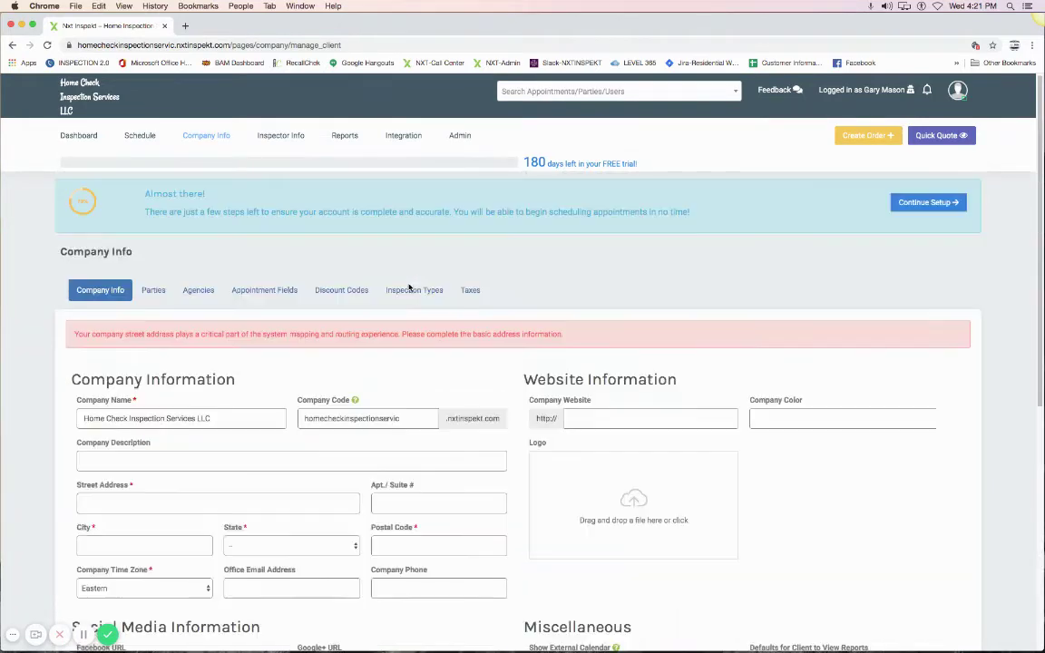
# Continue the account setup with the Pricing Model section
pyautogui.click(937, 204)
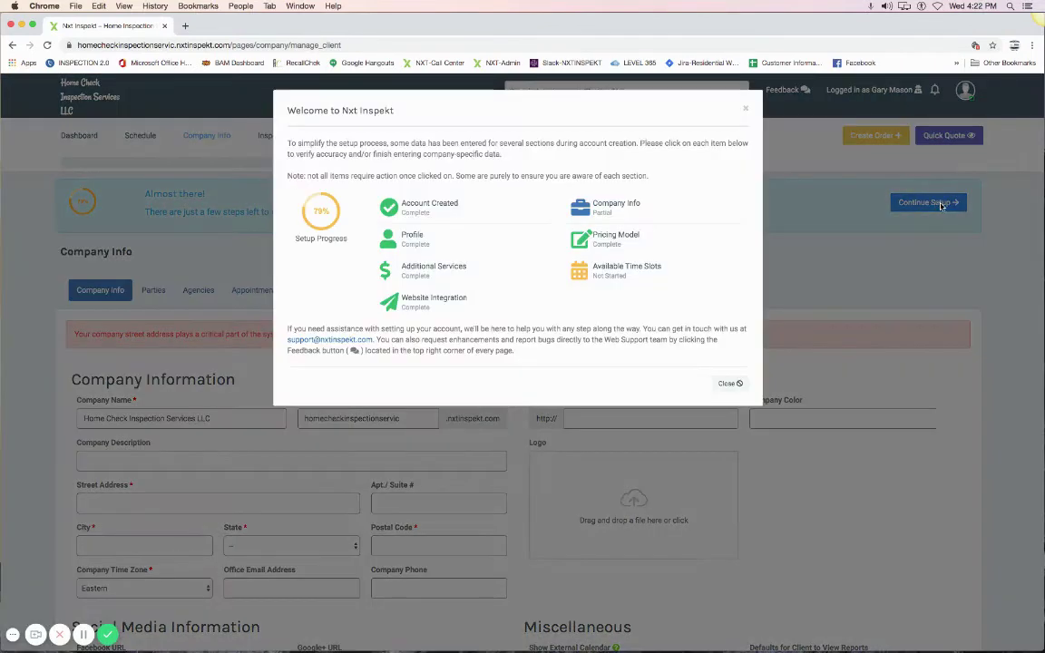
pyautogui.click(616, 238)
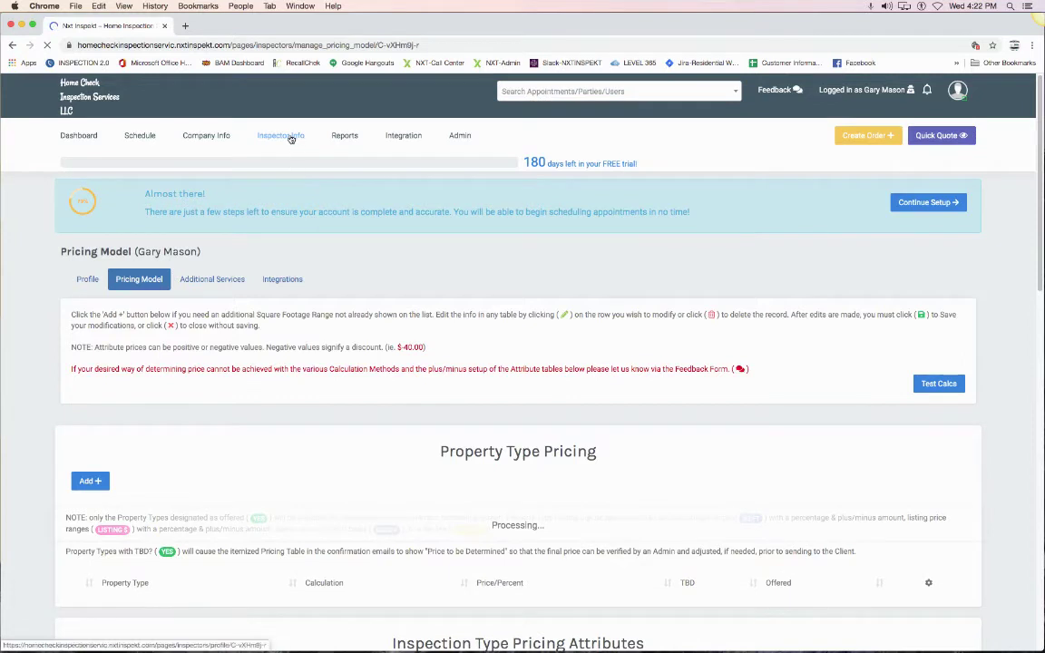
pyautogui.moveTo(290, 138)
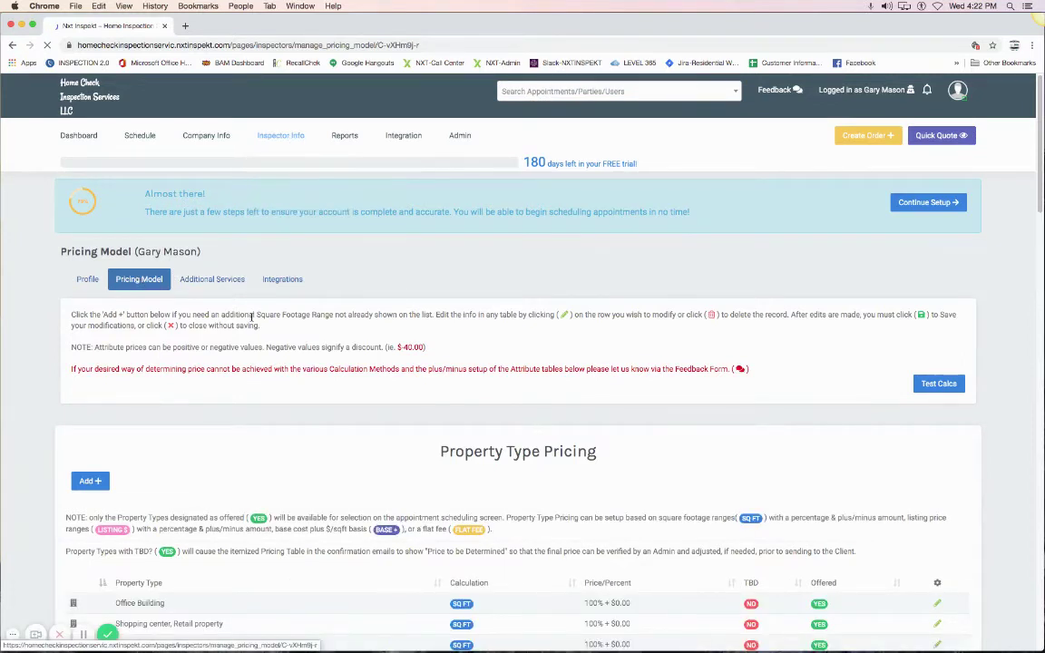
# Examine the Pricing Model editing instructions and the notes and tables for Property Type and Inspection Type pricing
pyautogui.scroll(-2, 414, 282)
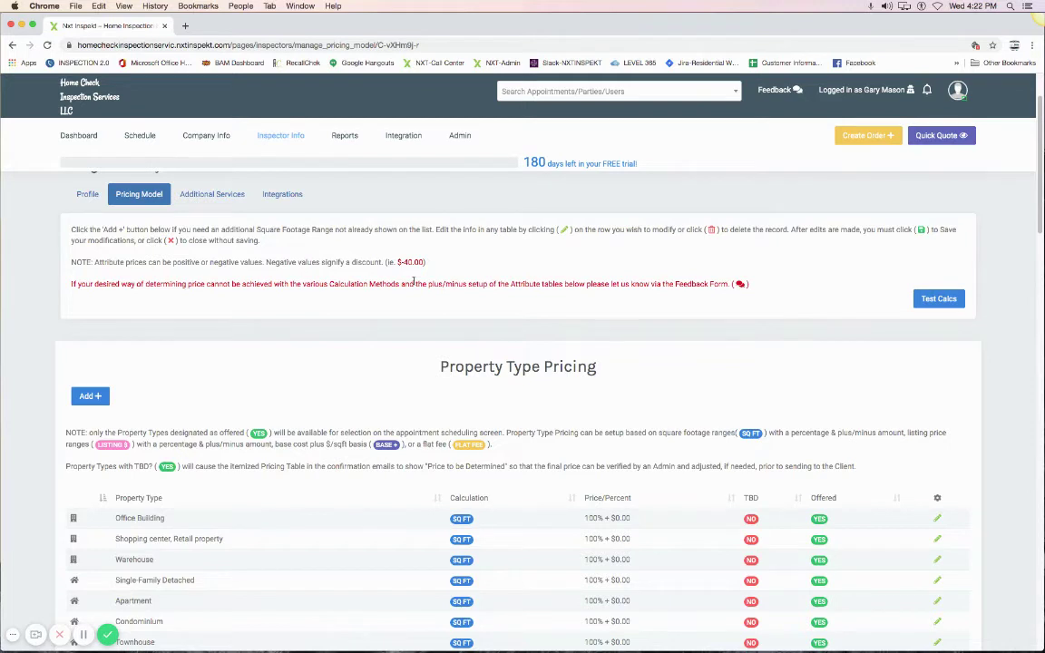
pyautogui.scroll(1, 545, 295)
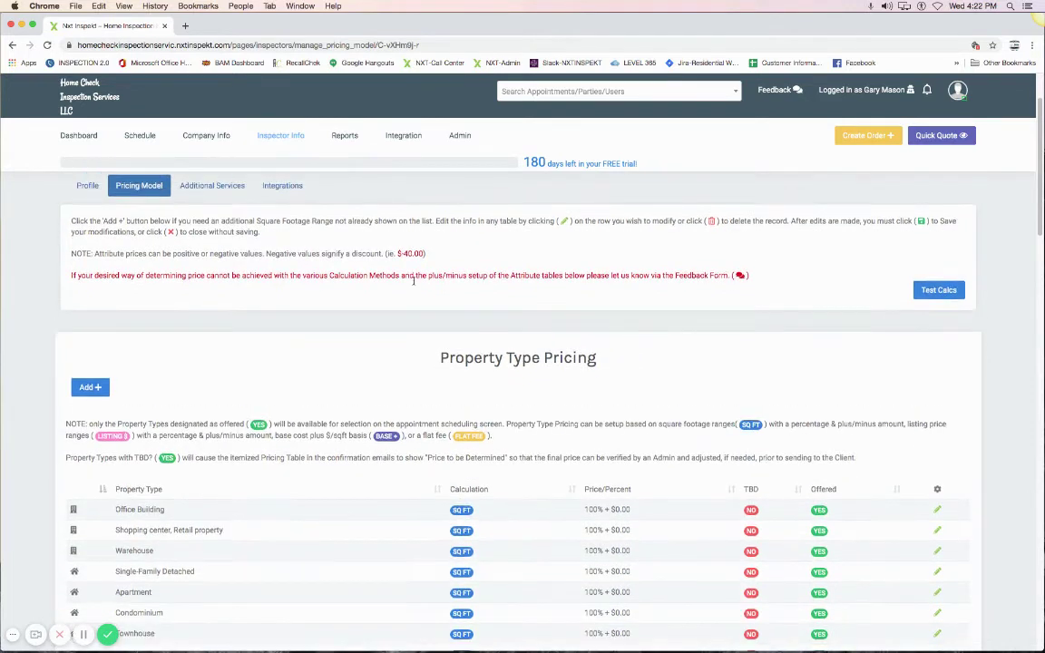
pyautogui.moveTo(759, 313); pyautogui.dragTo(66, 260)
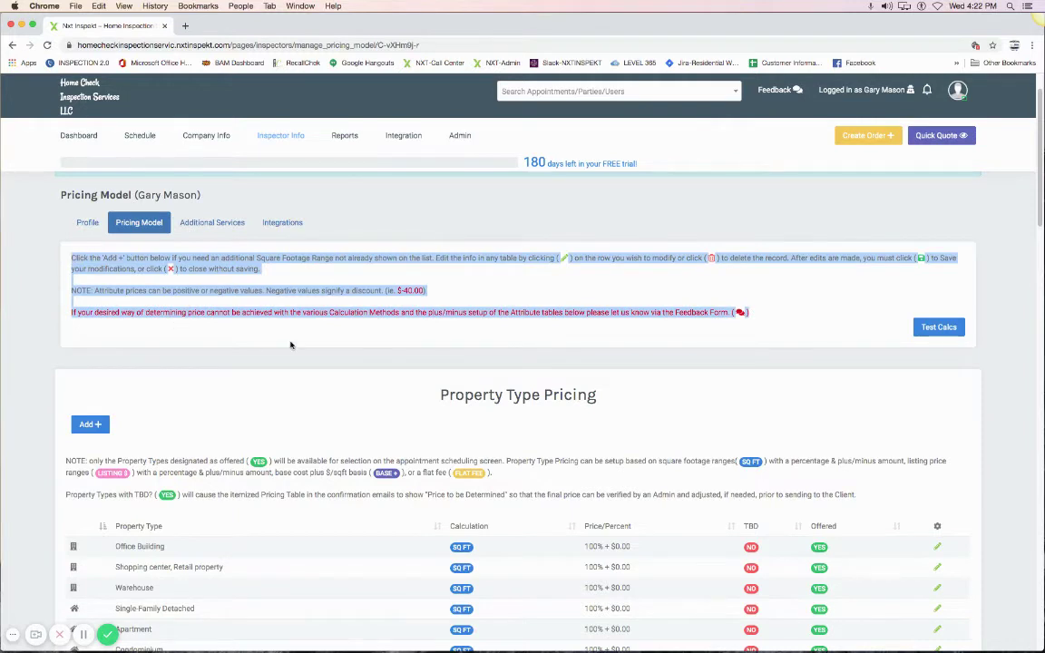
pyautogui.scroll(-2, 472, 428)
pyautogui.moveTo(858, 432); pyautogui.dragTo(66, 396)
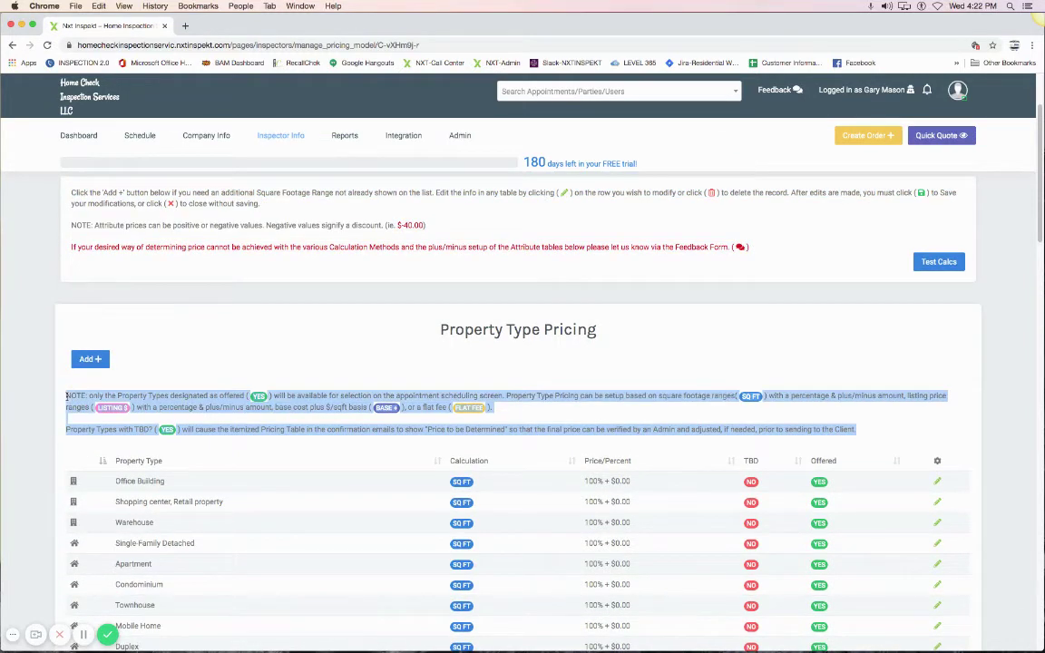
pyautogui.scroll(-5, 275, 377)
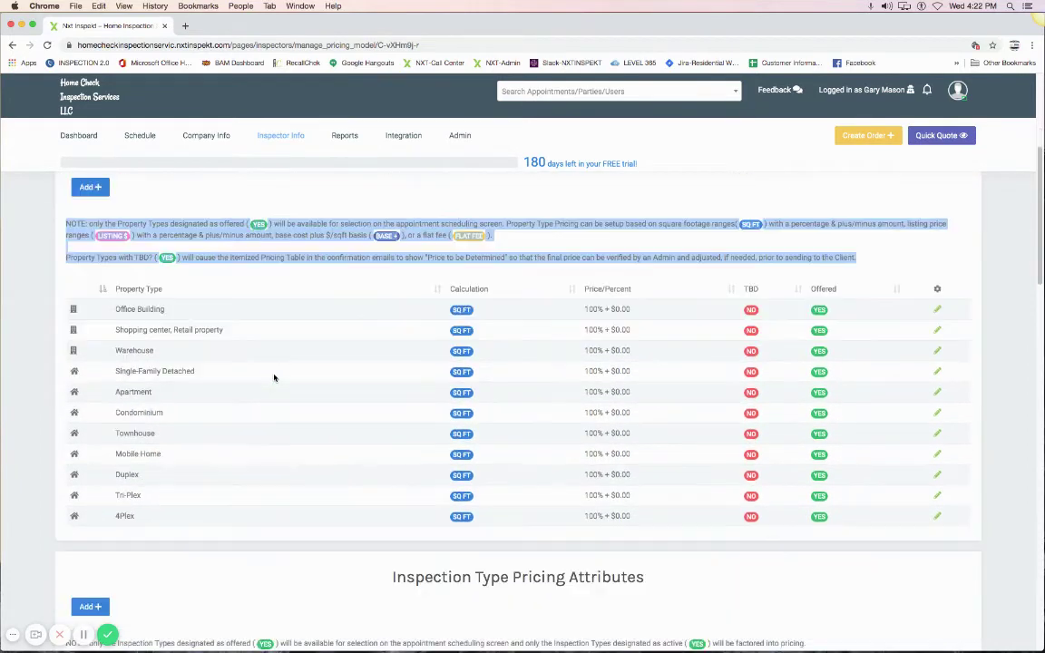
pyautogui.scroll(-10, 275, 377)
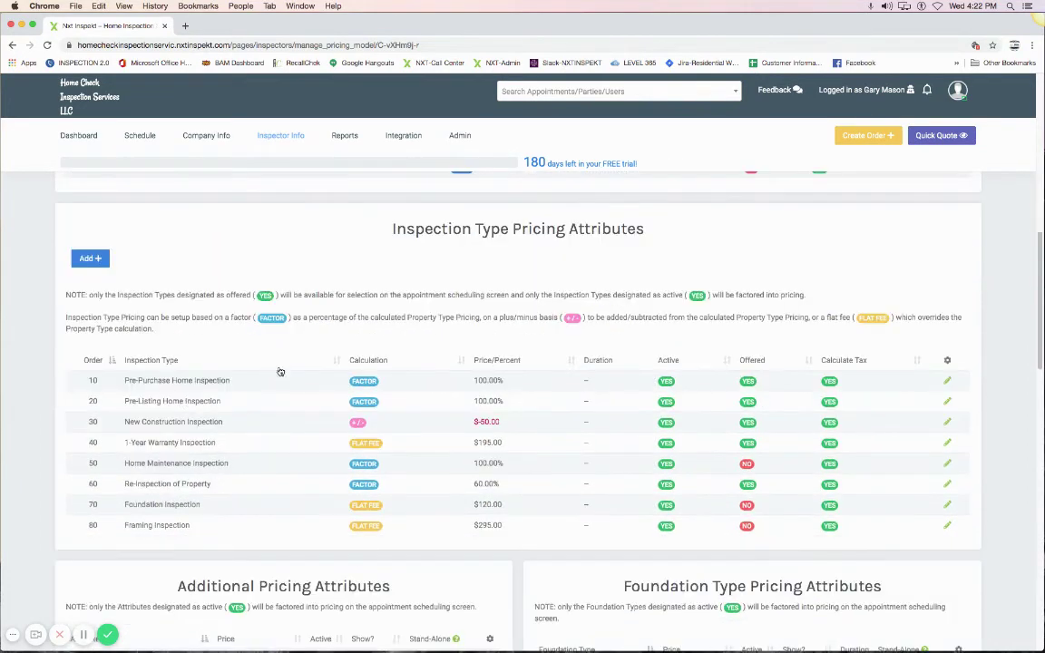
pyautogui.moveTo(171, 331); pyautogui.dragTo(66, 295)
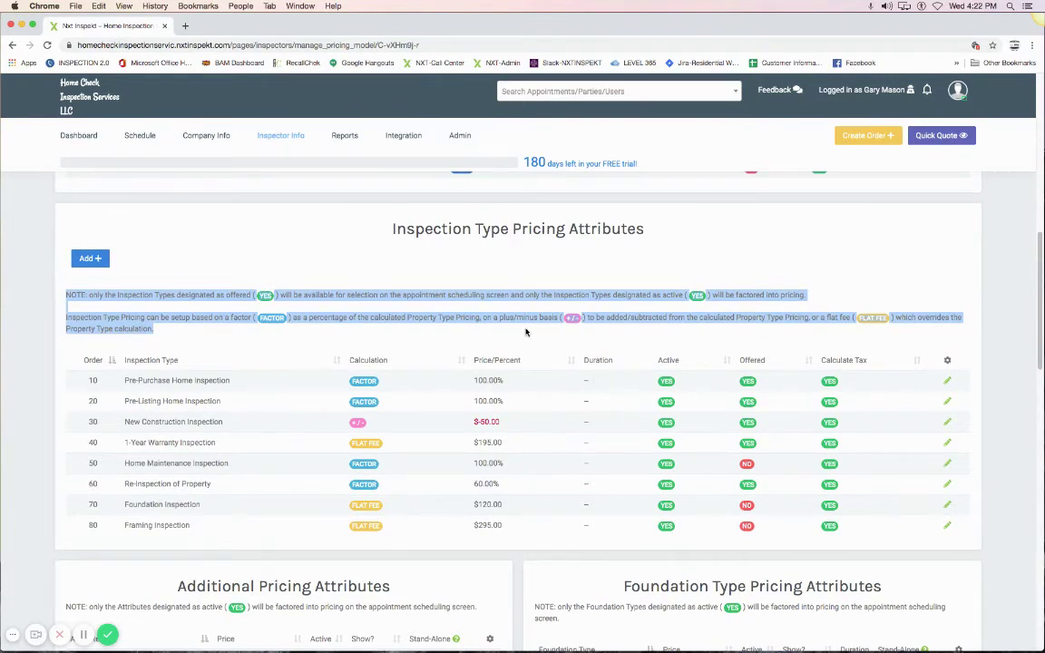
# Examine the Additional, Foundation Type and Property Age pricing attributes and the Square Footage Price Ranges
pyautogui.scroll(-7, 526, 332)
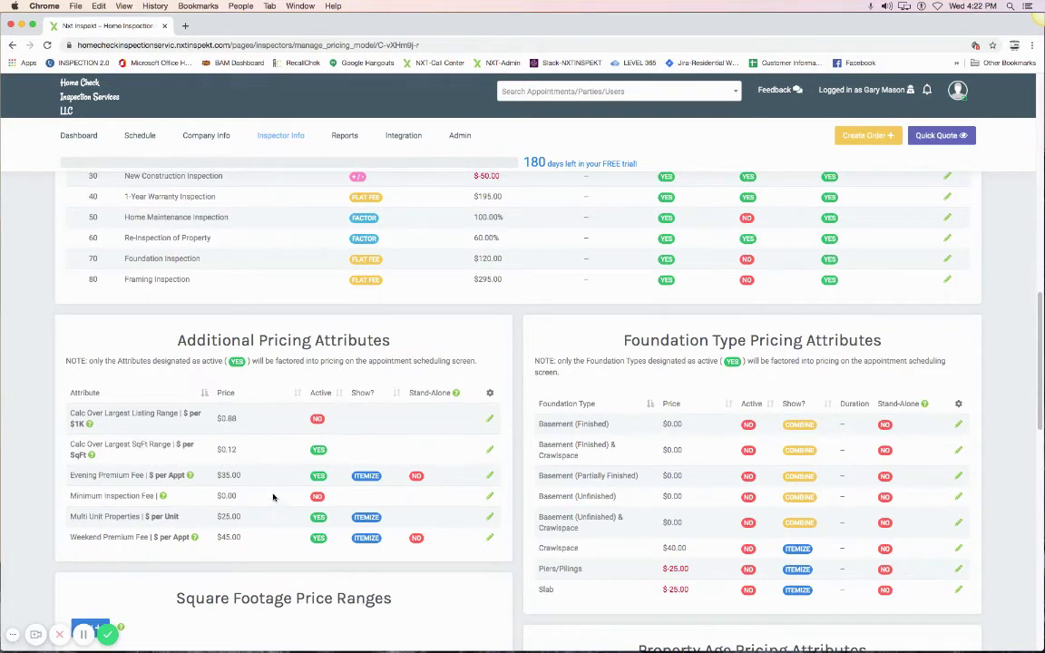
pyautogui.moveTo(162, 497)
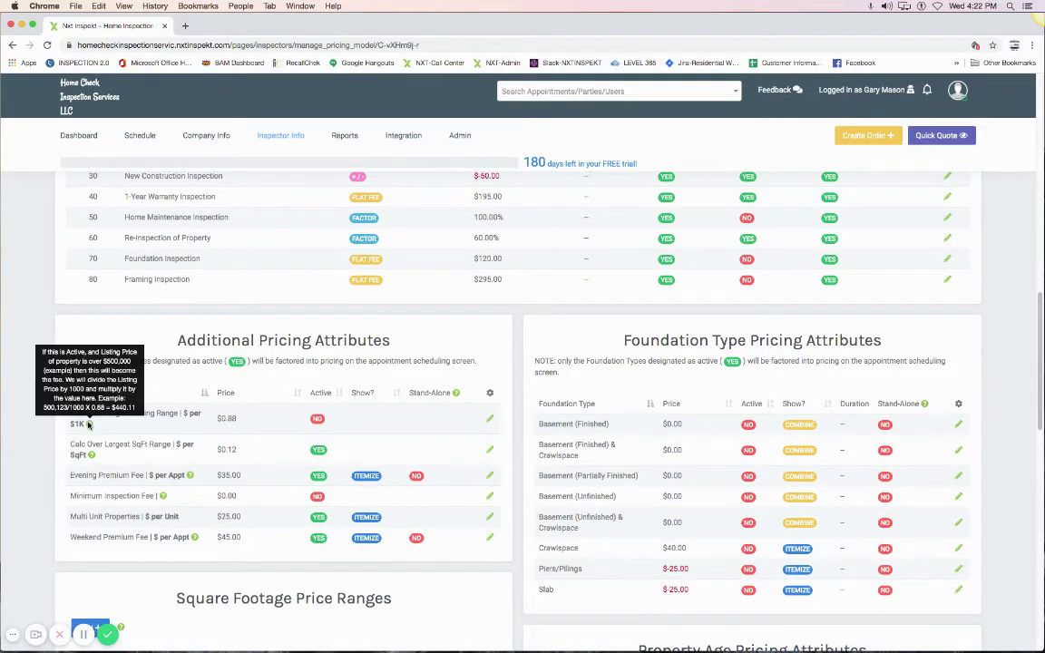
pyautogui.scroll(-2, 621, 326)
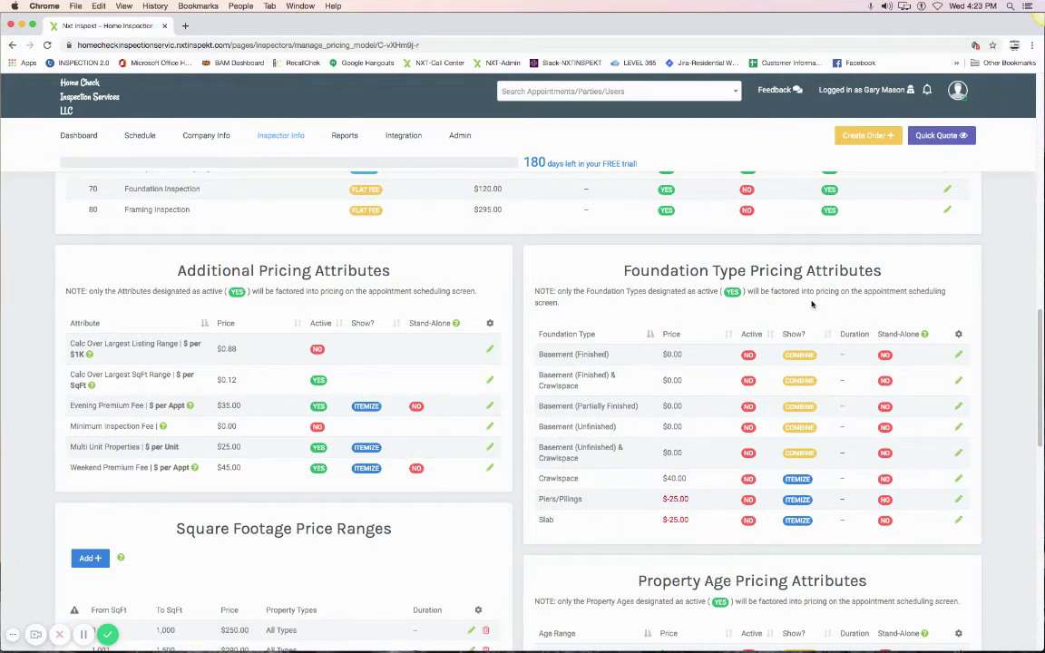
pyautogui.scroll(-2, 811, 305)
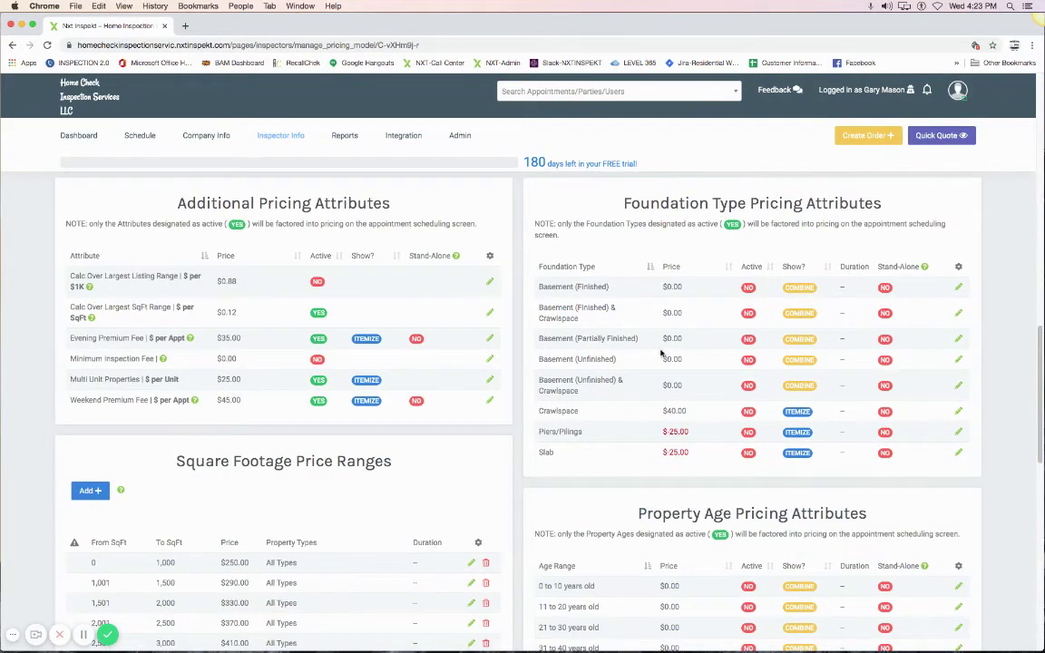
pyautogui.scroll(-1, 676, 427)
pyautogui.scroll(-6, 675, 426)
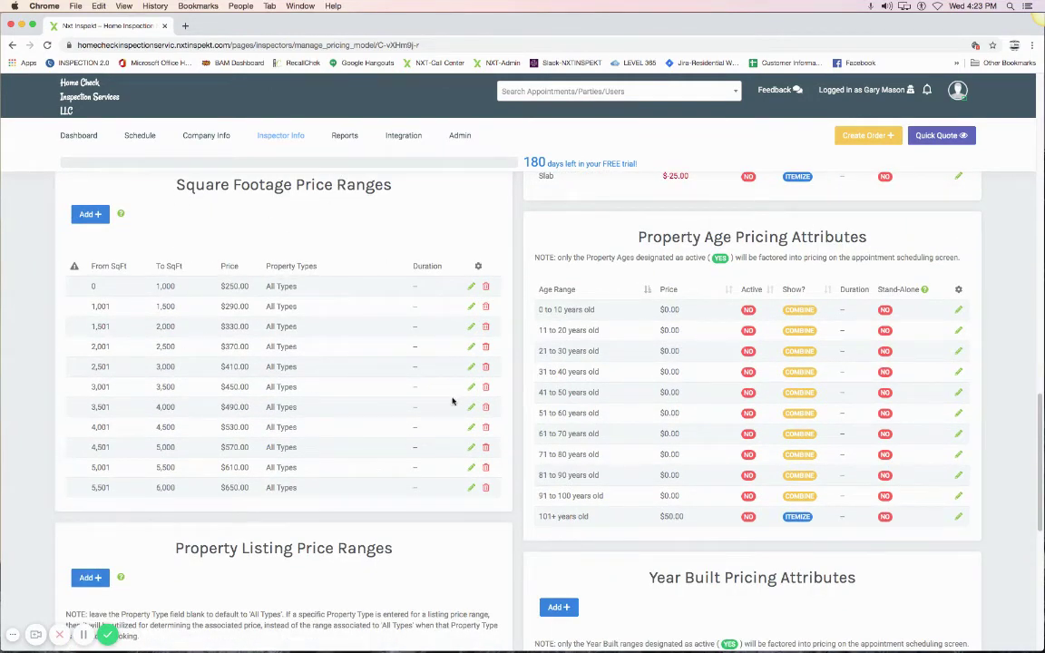
pyautogui.scroll(1, 172, 316)
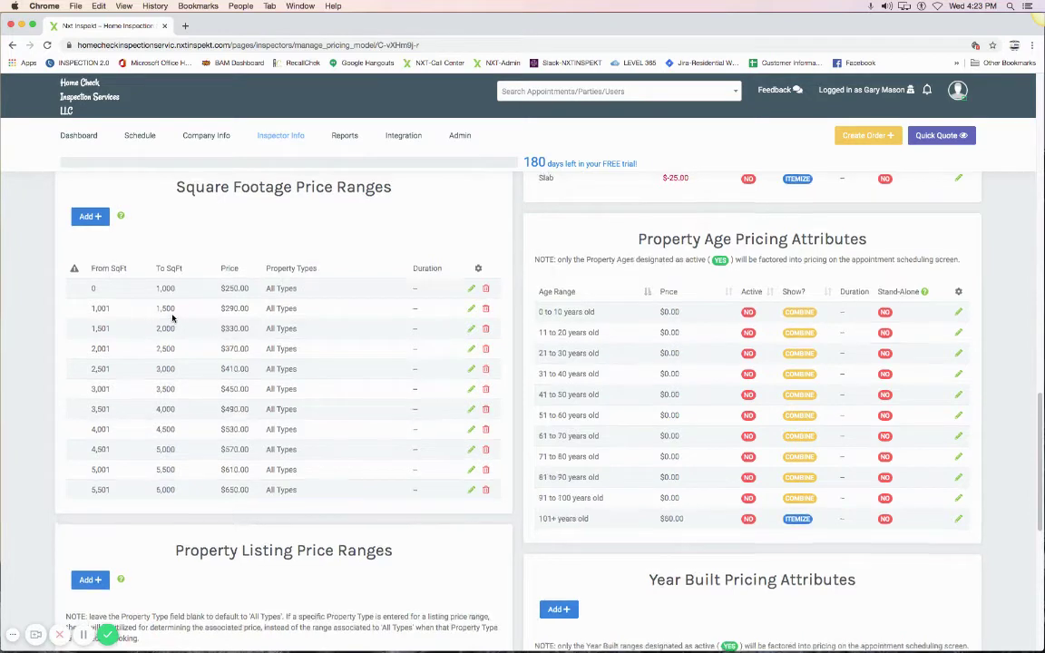
pyautogui.scroll(3, 173, 317)
pyautogui.moveTo(120, 271)
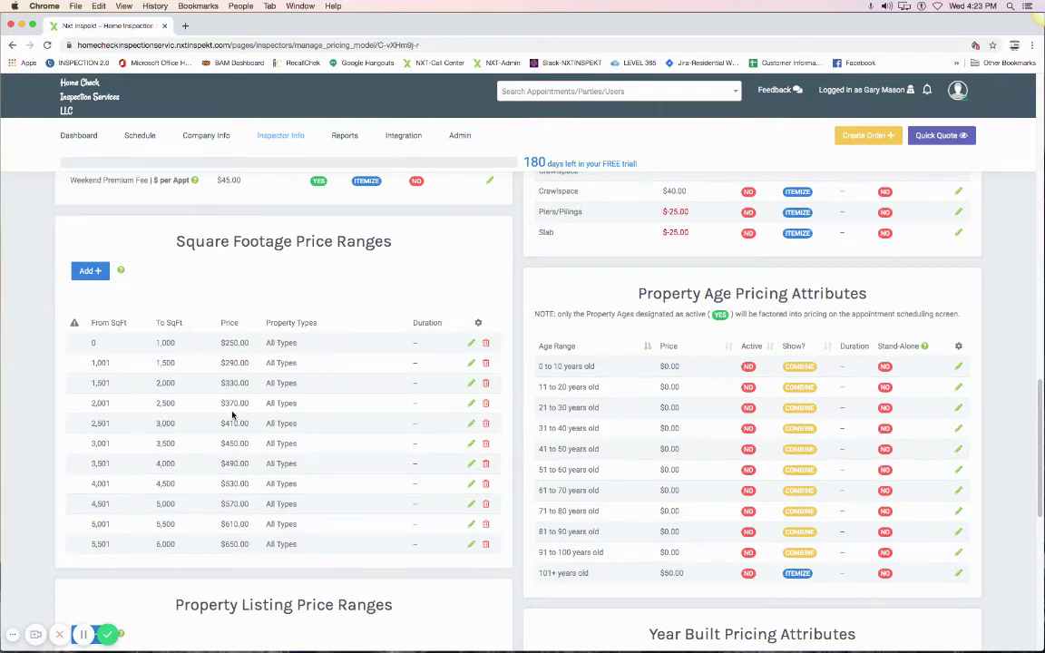
# Examine the Property Listing Price Ranges and the Year Built, State/Province, Postal Code and Travel Distance pricing attributes, including the listing-range note
pyautogui.scroll(-6, 681, 368)
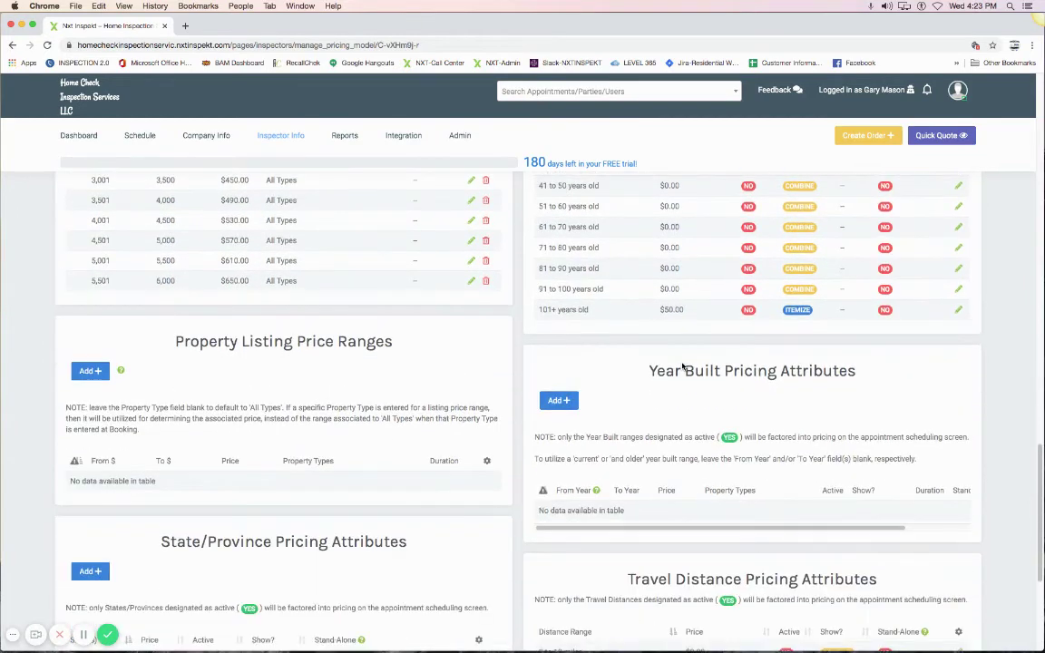
pyautogui.scroll(-3, 683, 366)
pyautogui.scroll(4, 683, 366)
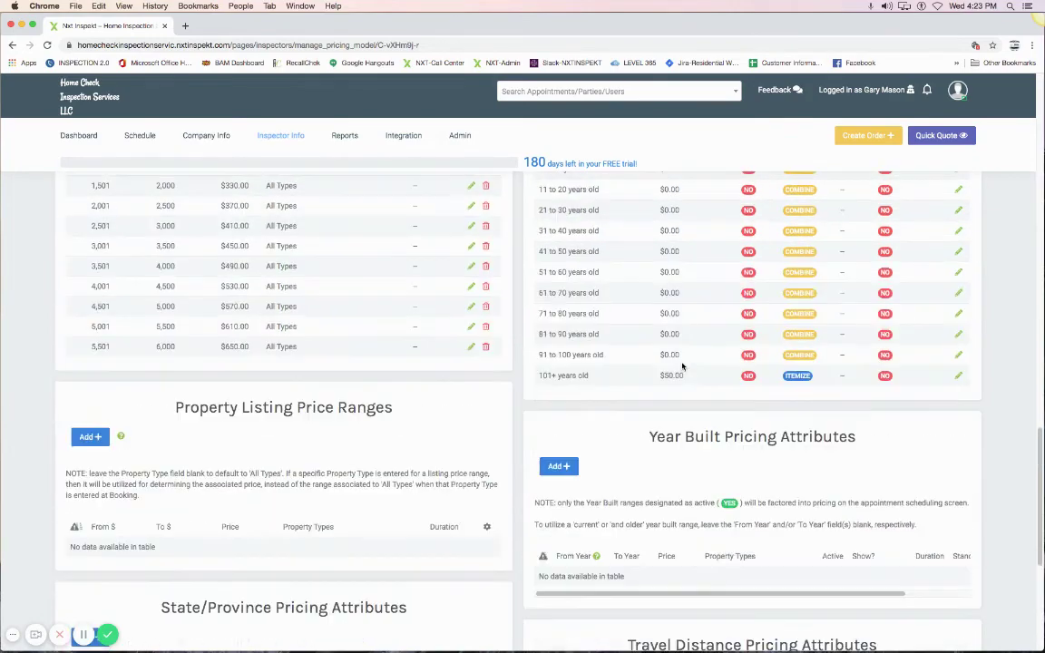
pyautogui.scroll(-4, 683, 366)
pyautogui.scroll(-2, 683, 366)
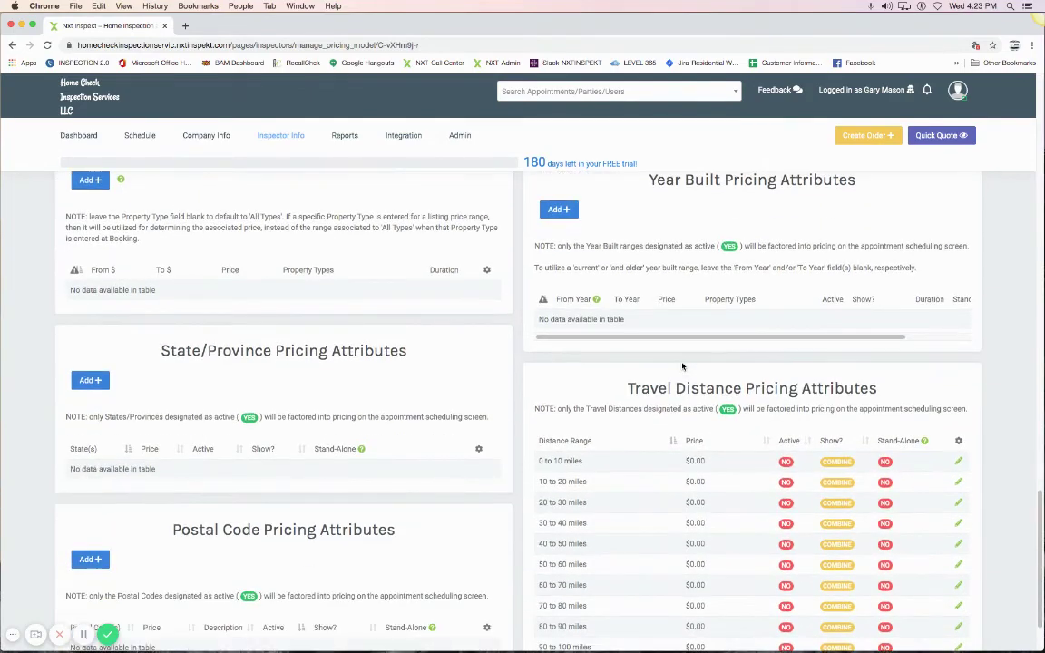
pyautogui.scroll(10, 683, 365)
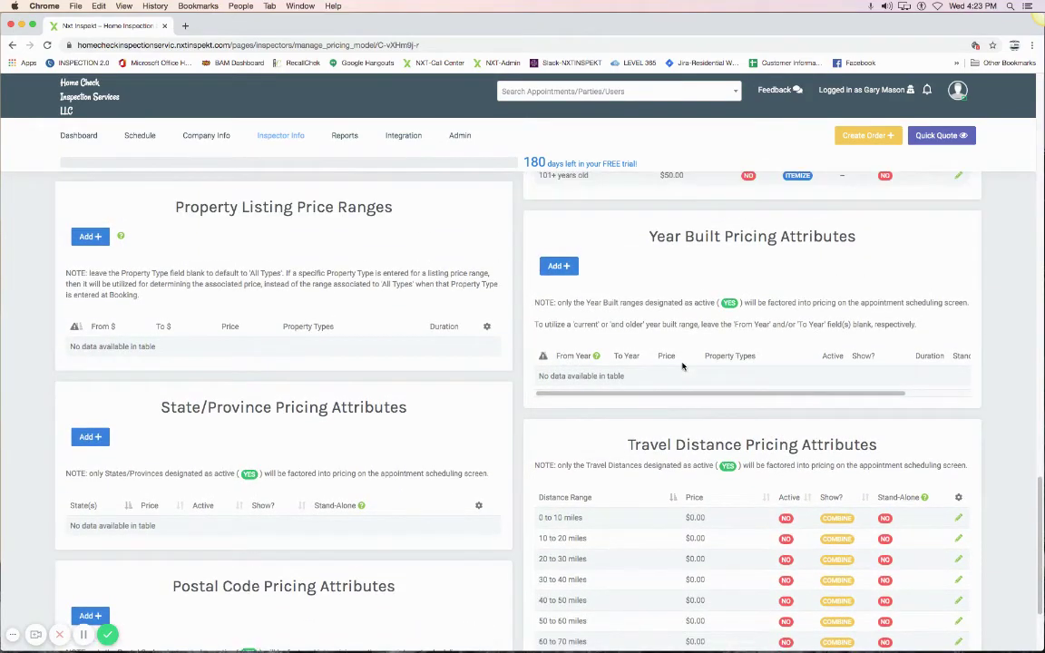
pyautogui.scroll(-10, 683, 365)
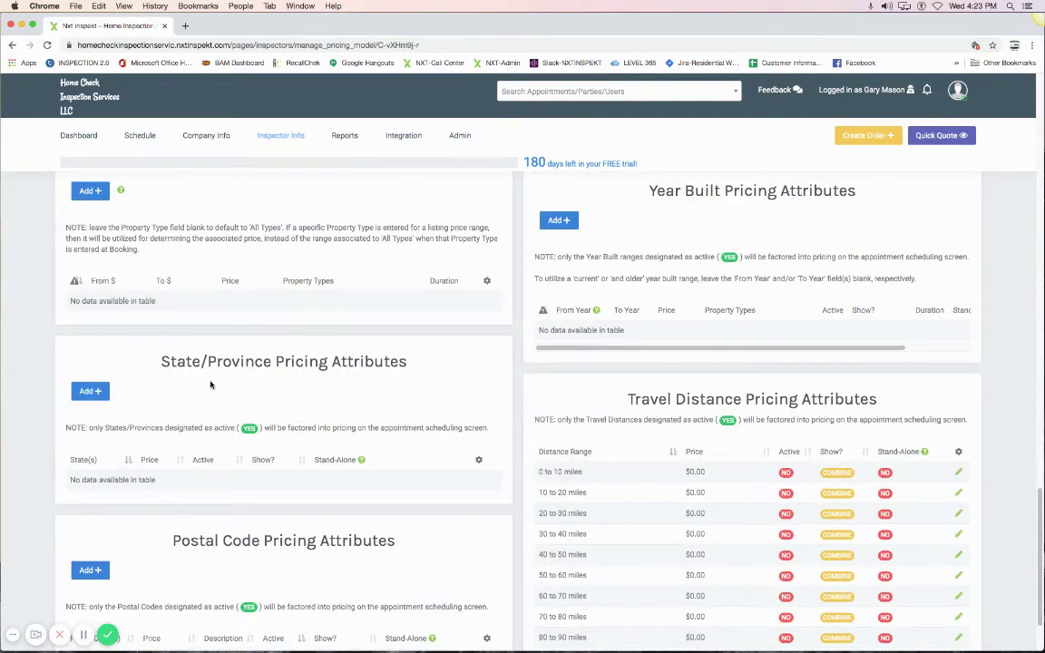
pyautogui.scroll(-3, 211, 385)
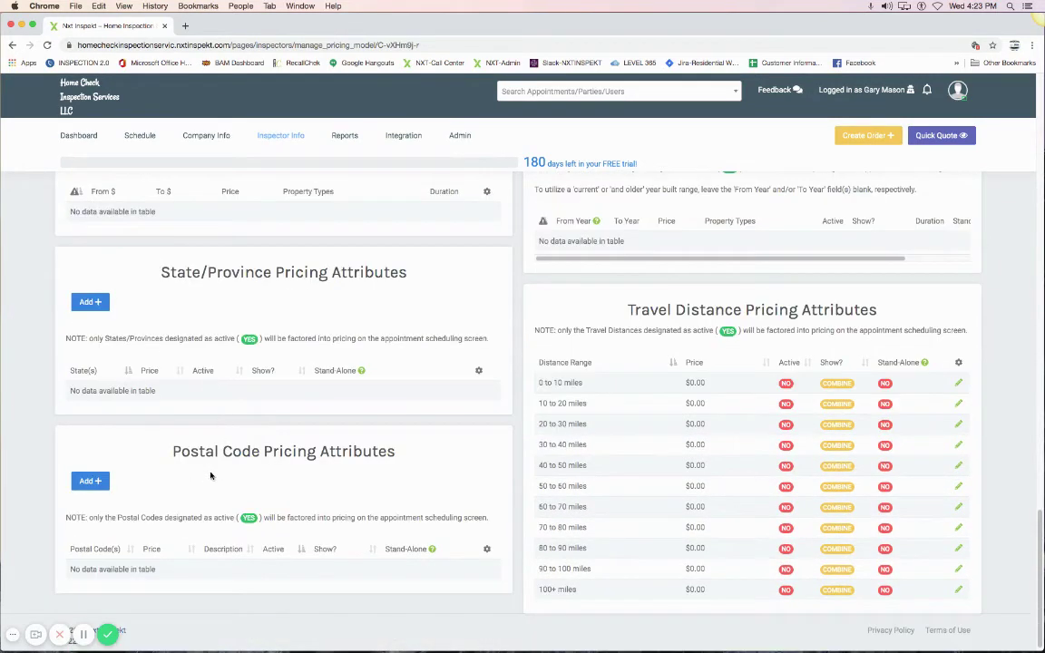
pyautogui.scroll(5, 193, 424)
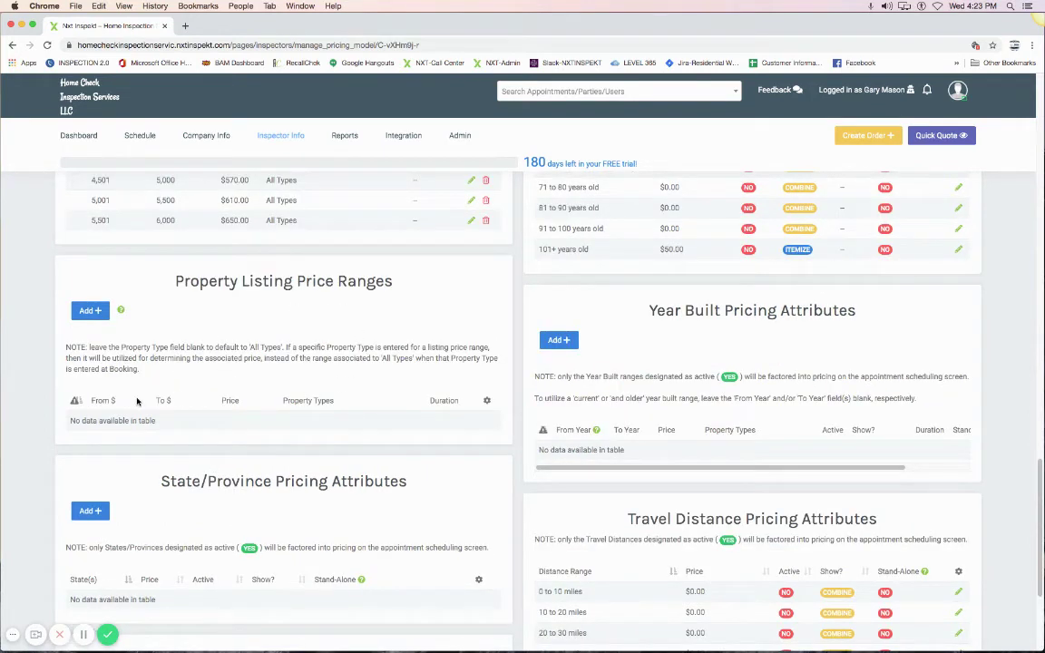
pyautogui.moveTo(143, 373); pyautogui.dragTo(65, 346)
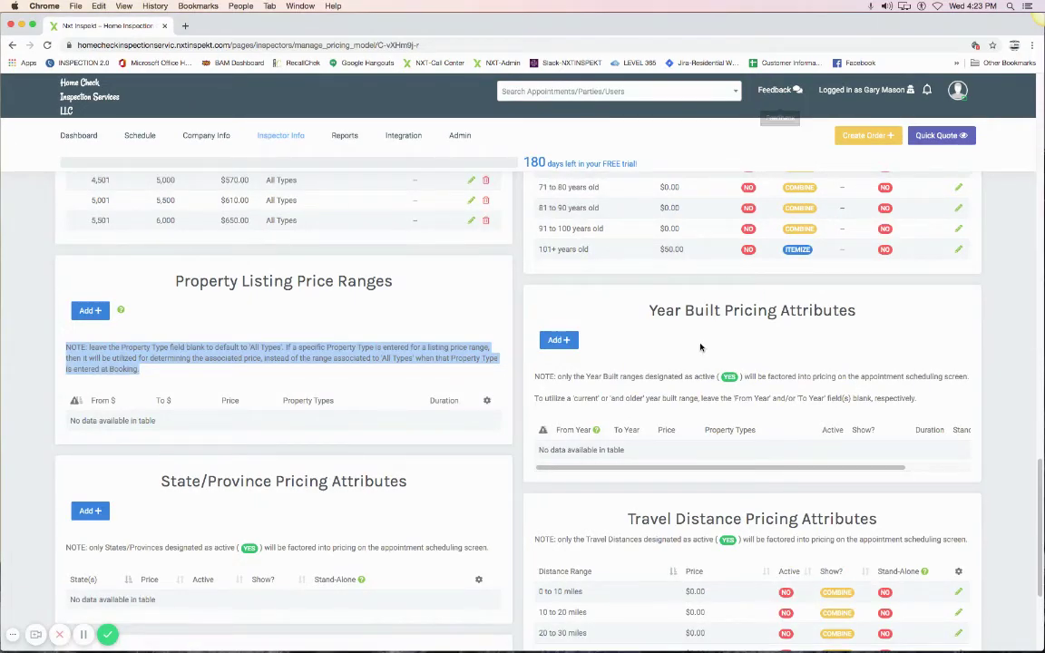
pyautogui.scroll(-3, 698, 337)
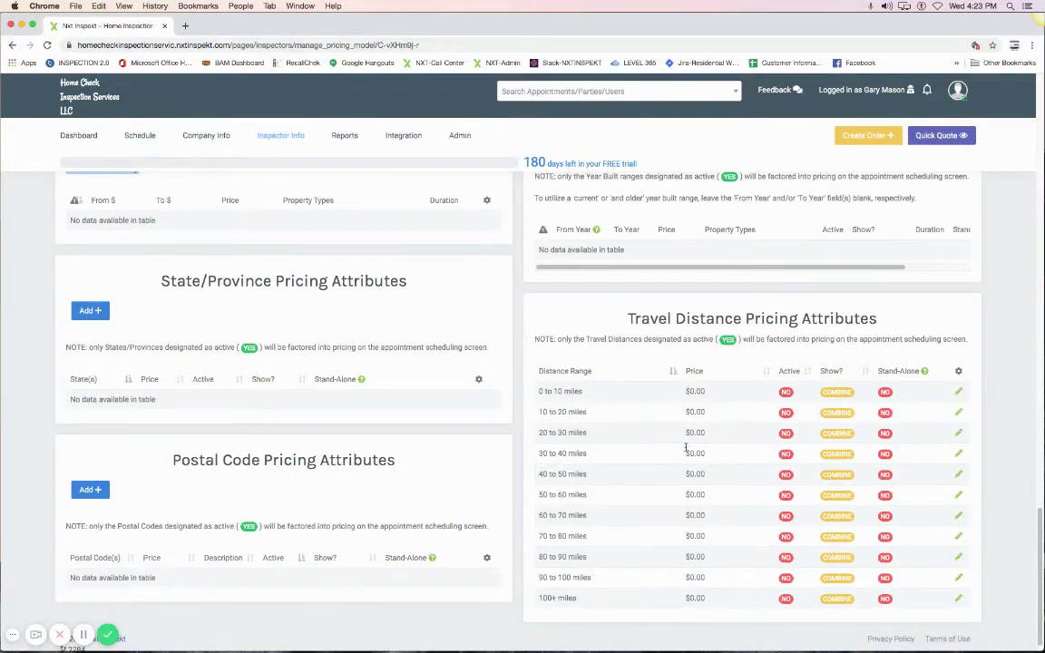
# View the Quick Quote estimate form with its additional services shown, and close it without starting an order
pyautogui.scroll(15, 699, 411)
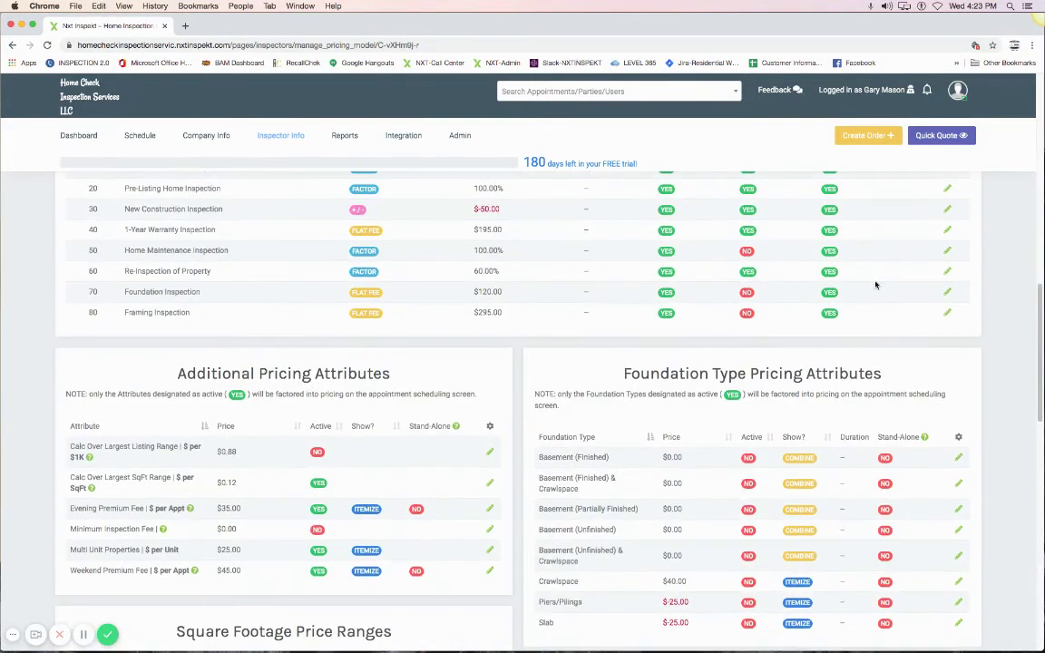
pyautogui.click(952, 138)
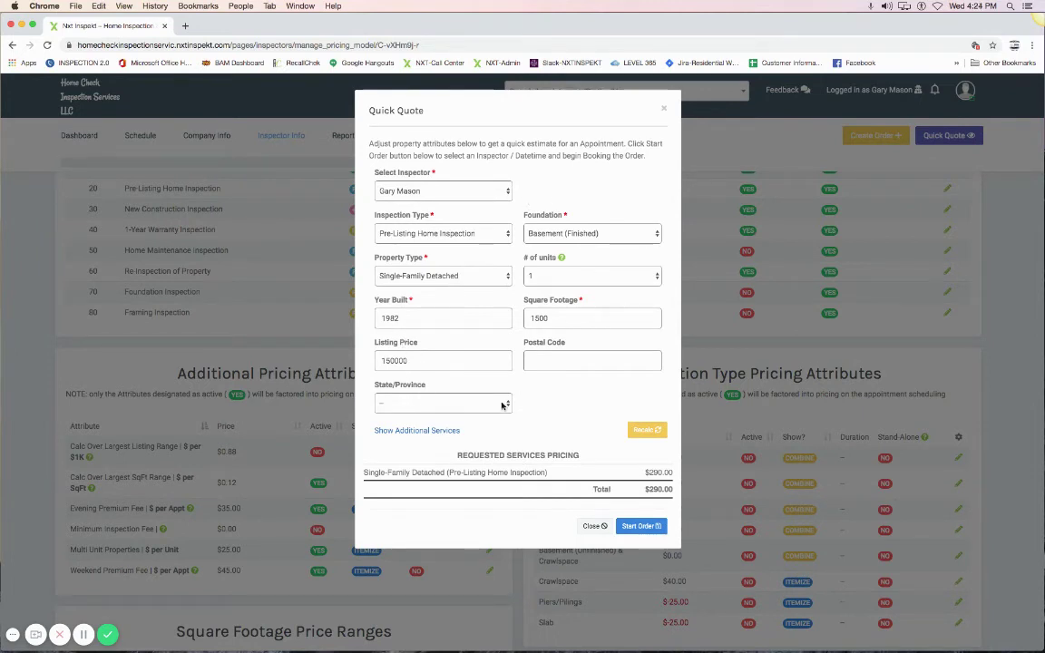
pyautogui.click(435, 429)
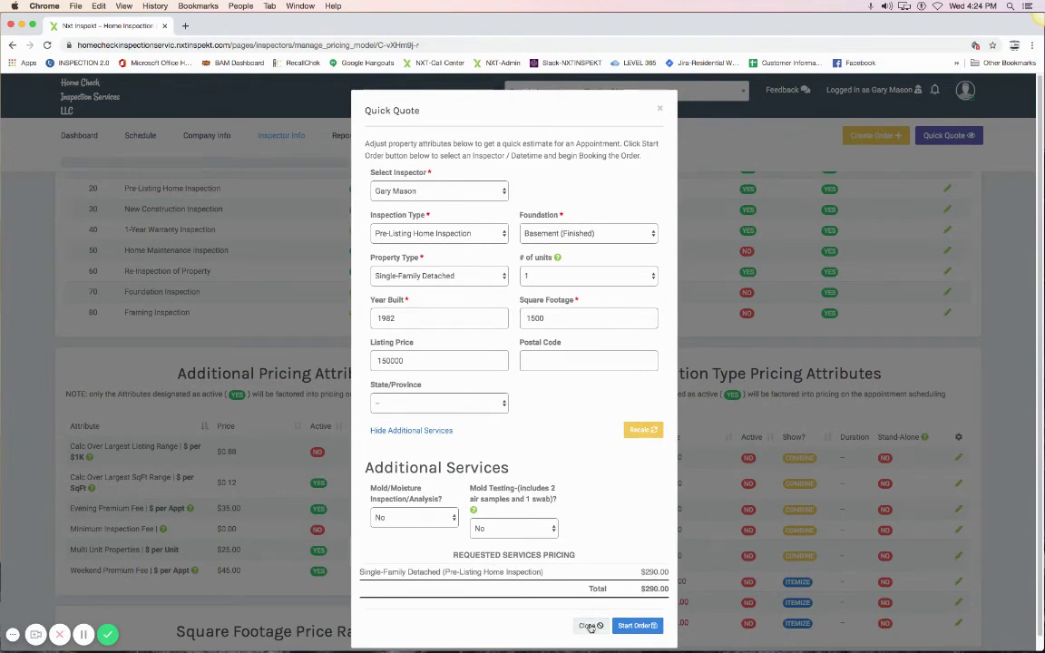
pyautogui.click(587, 626)
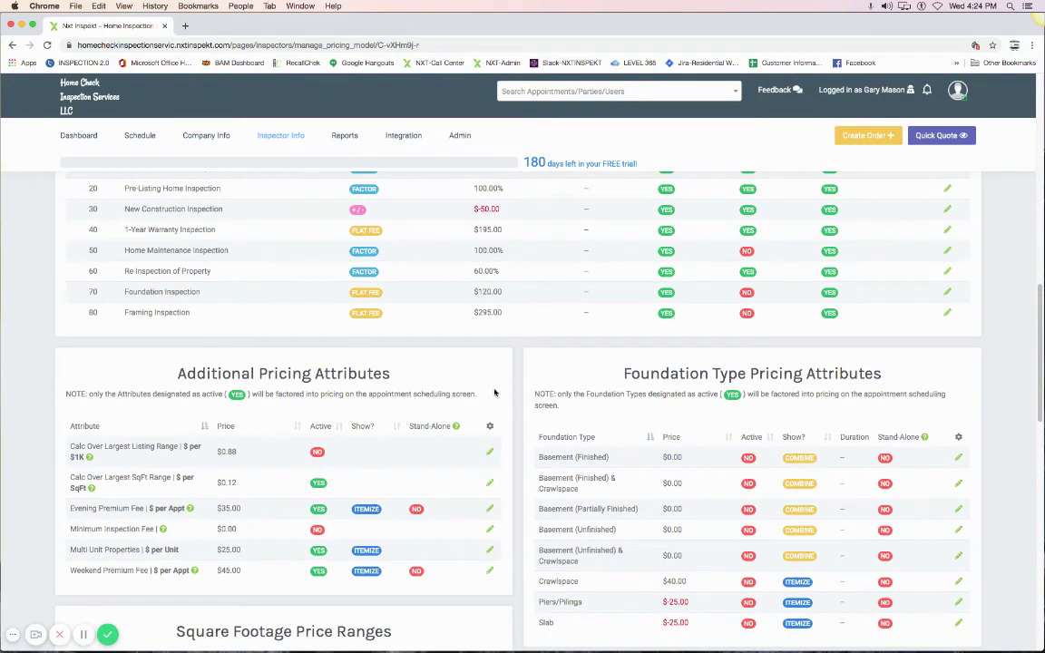
# Check where the Pricing Model is listed under Inspector Info, and continue the account setup with the Available Time Slots section
pyautogui.scroll(20, 437, 366)
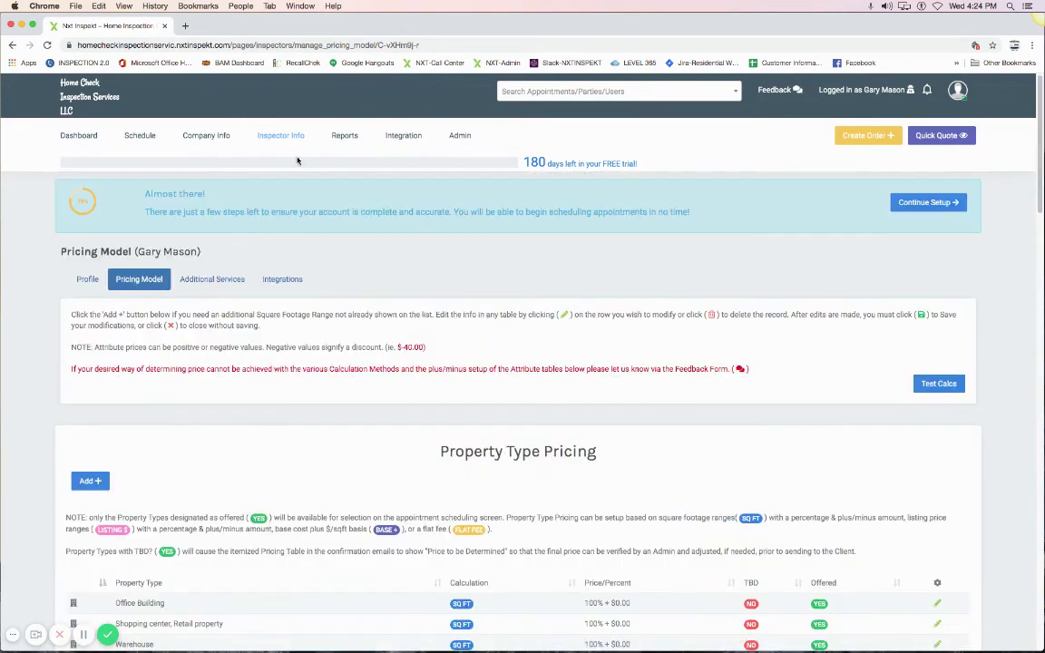
pyautogui.click(278, 135)
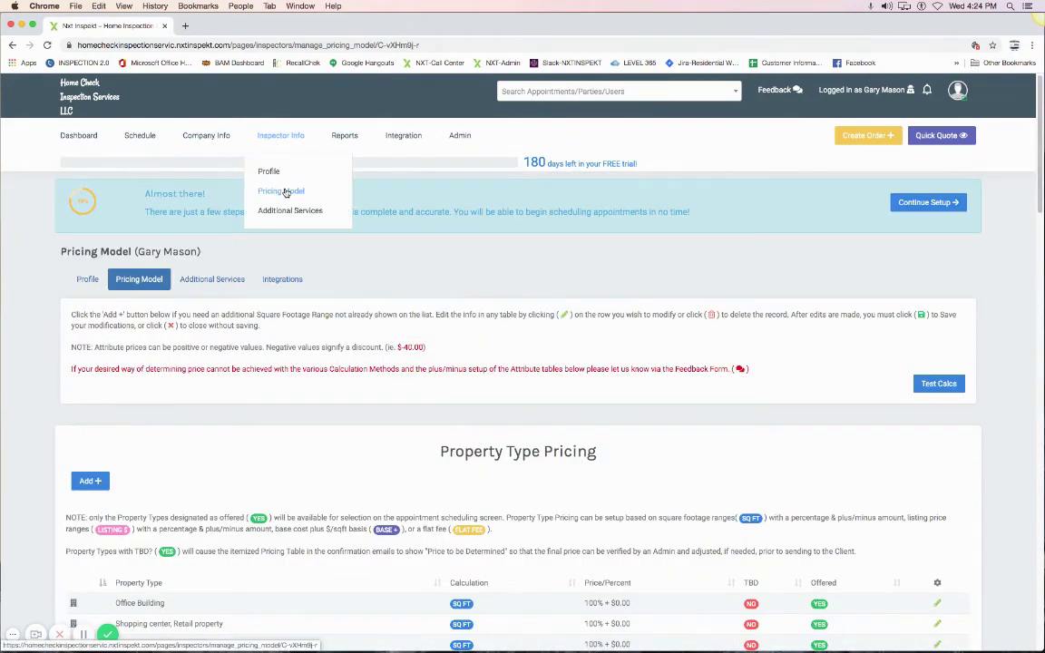
pyautogui.click(929, 203)
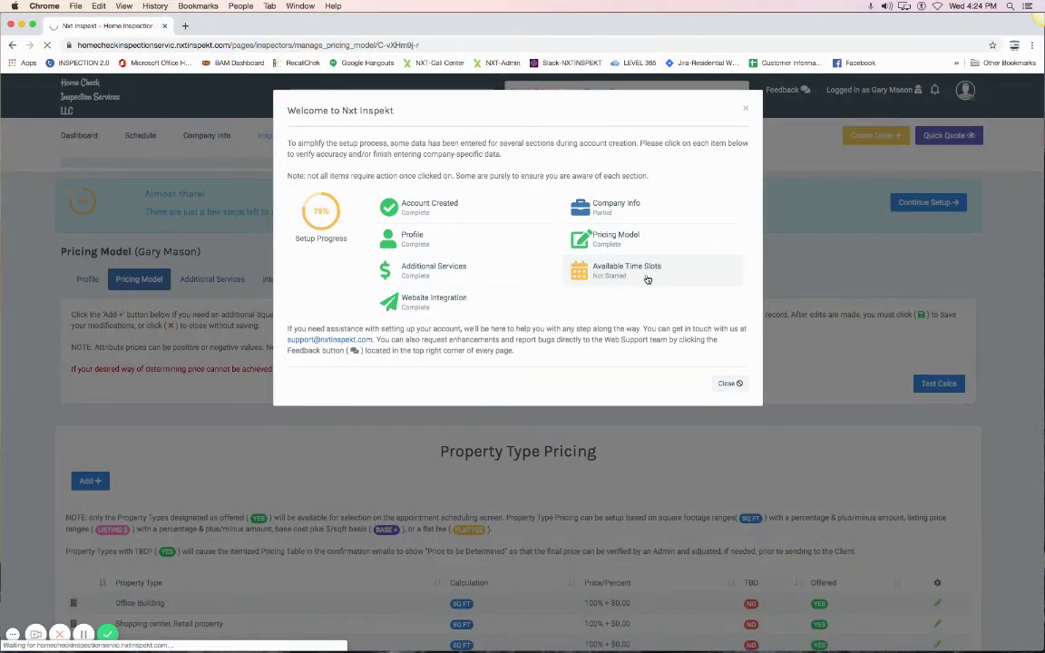
pyautogui.click(646, 278)
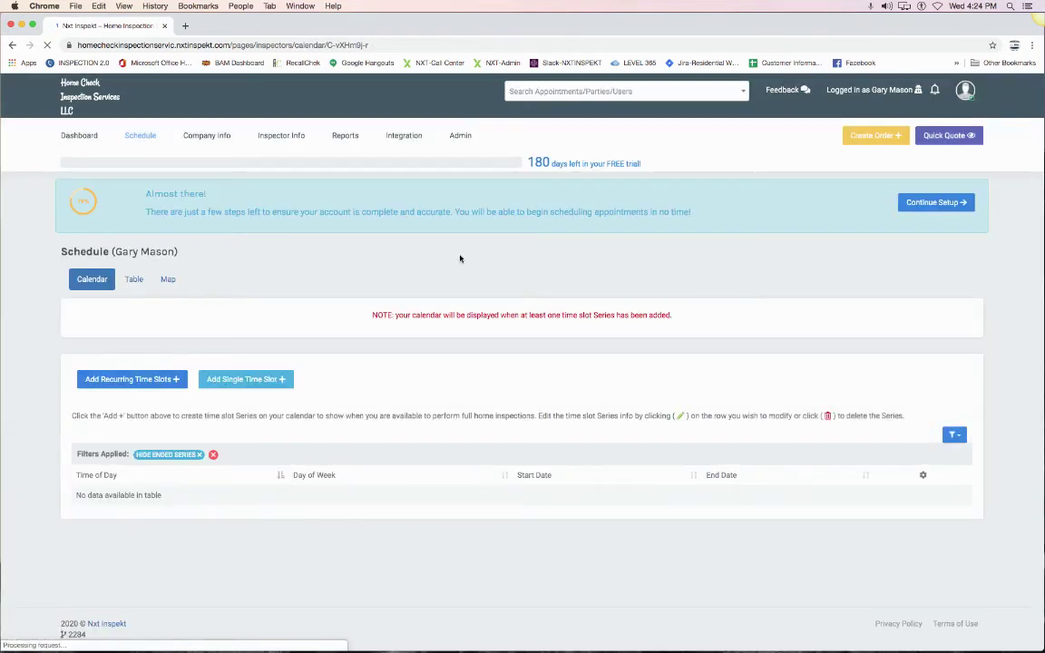
pyautogui.moveTo(136, 136)
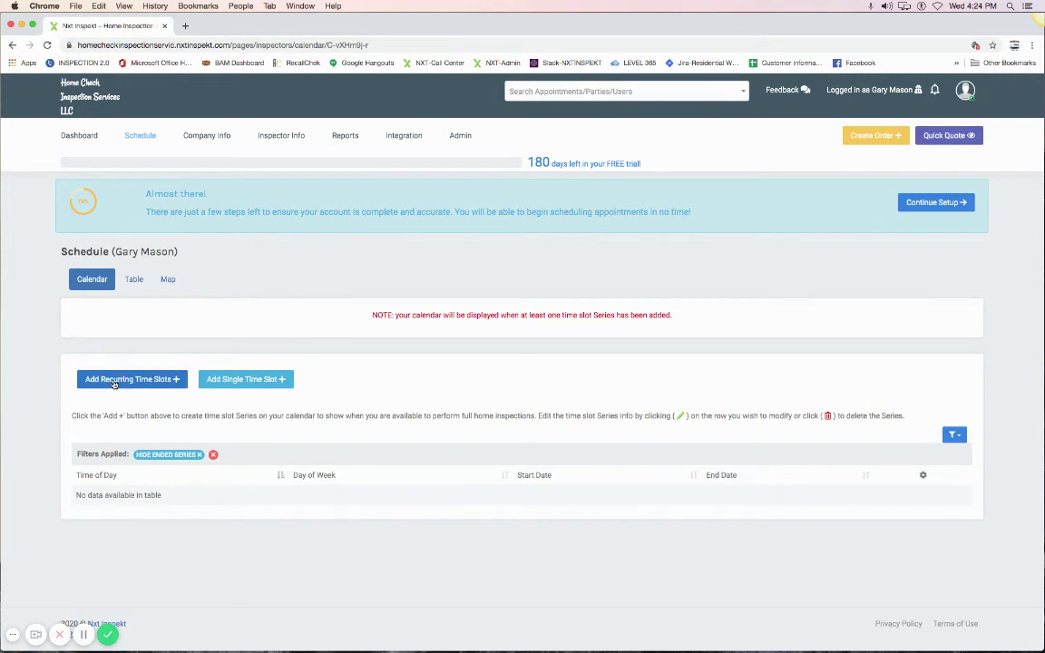
# Create a recurring time slot series at 8:30 AM for Monday through Friday, and read the series instructions
pyautogui.click(113, 382)
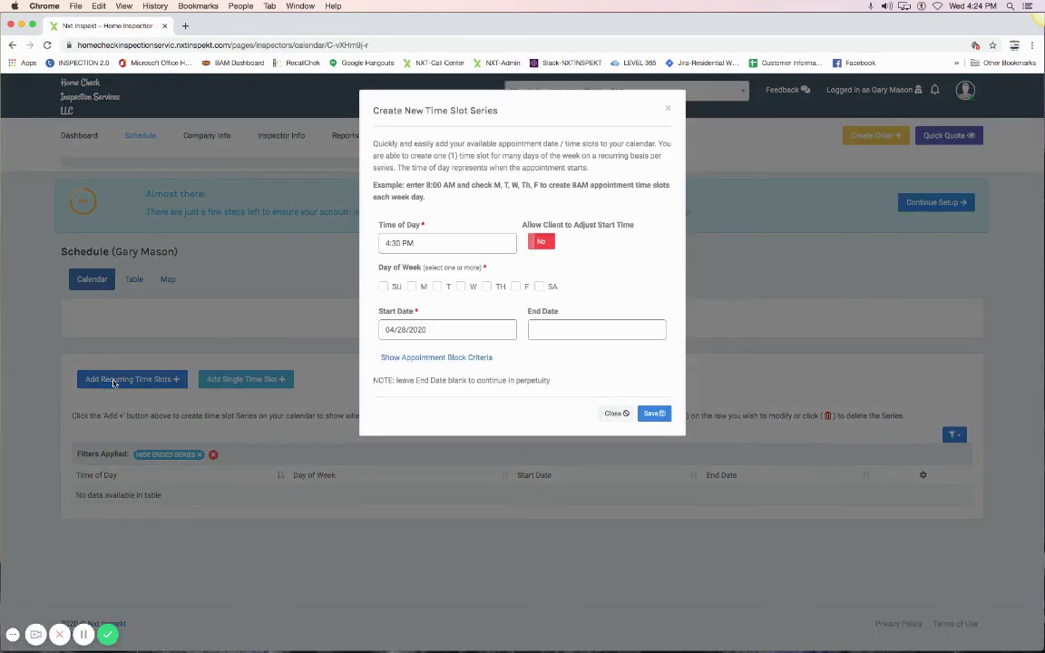
pyautogui.click(418, 242)
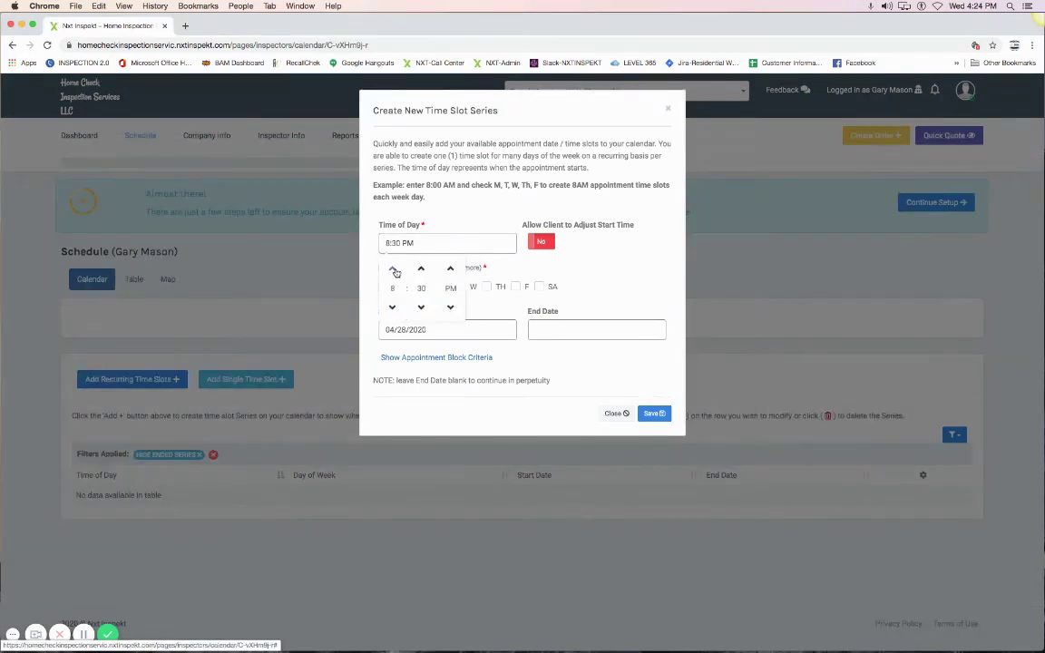
pyautogui.click(450, 307)
pyautogui.click(488, 273)
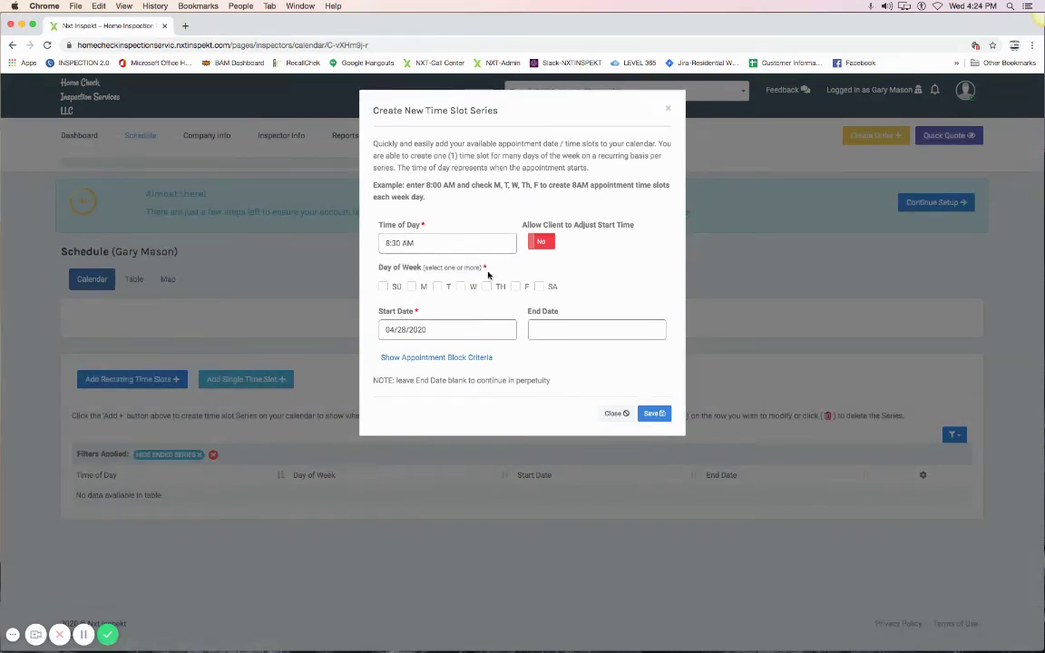
pyautogui.click(412, 286)
pyautogui.click(437, 286)
pyautogui.click(462, 287)
pyautogui.click(514, 287)
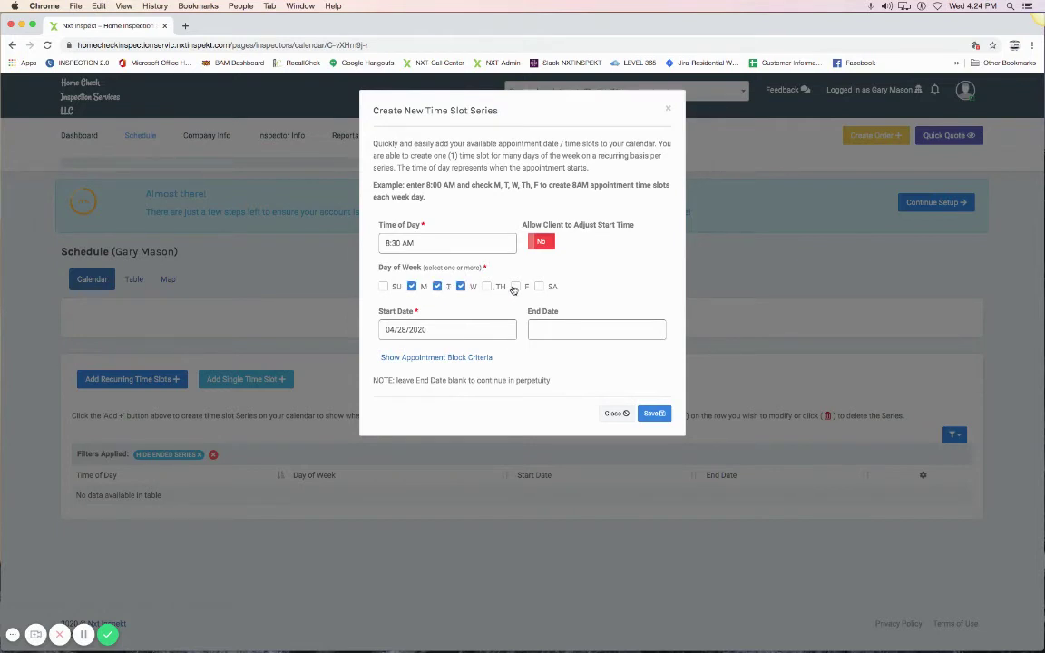
pyautogui.click(487, 286)
pyautogui.moveTo(431, 202); pyautogui.dragTo(372, 142)
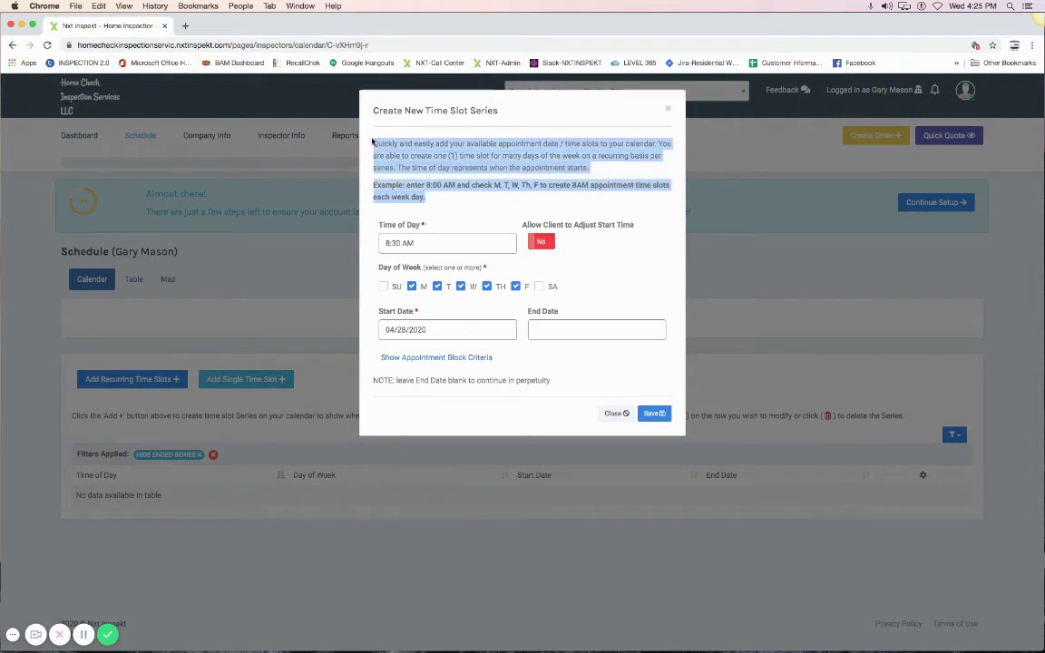
pyautogui.click(482, 214)
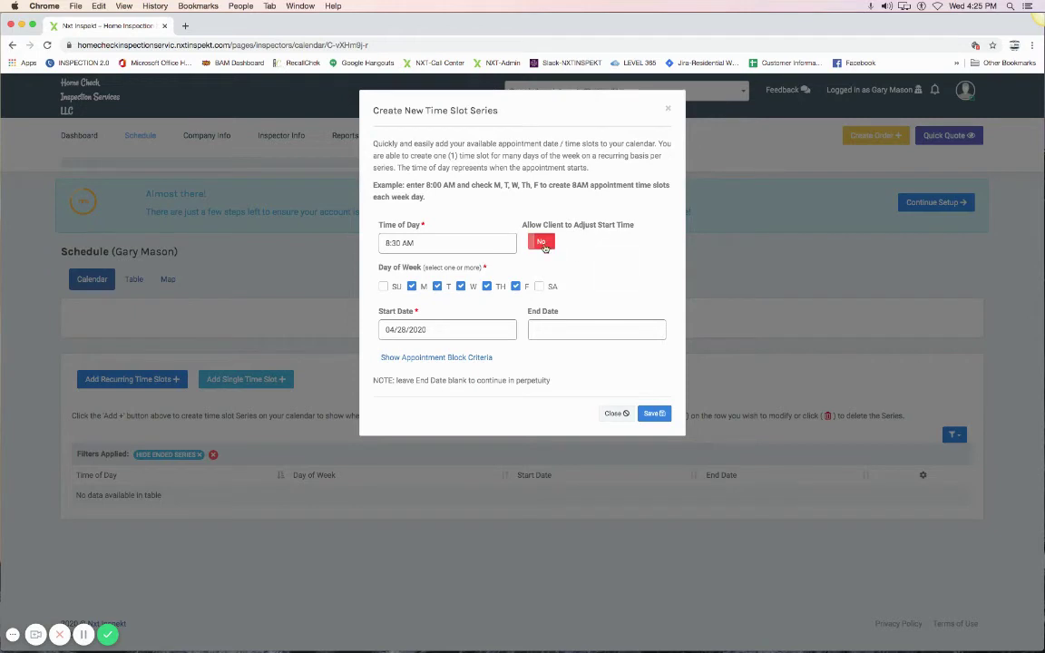
# Try allowing clients to adjust the start time, look through the Earlier and Later choices, and turn the option back off
pyautogui.click(542, 242)
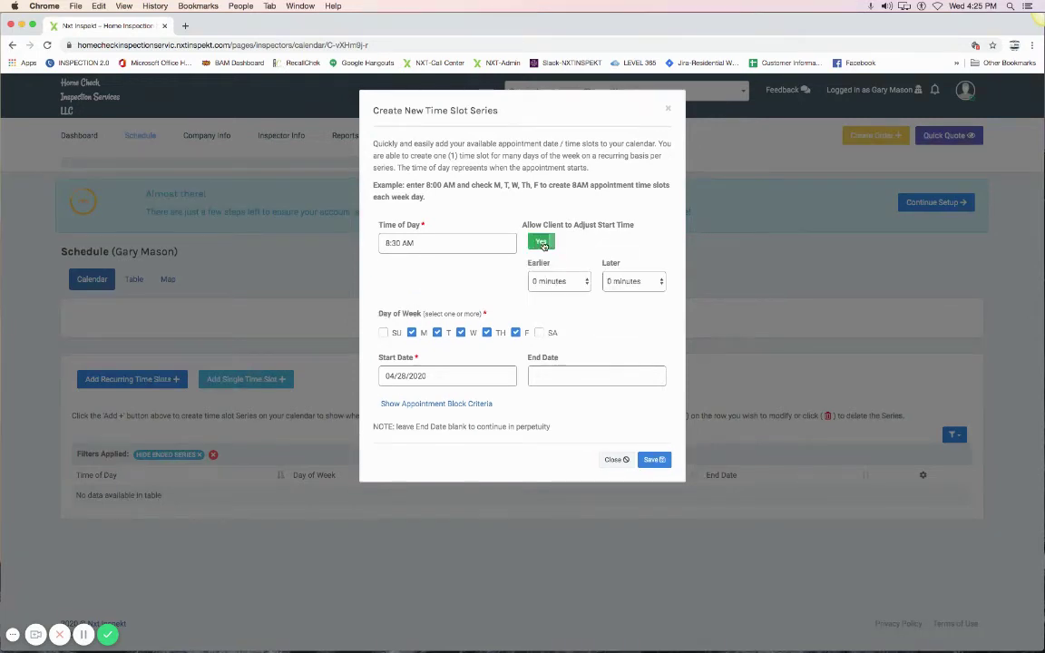
pyautogui.click(559, 282)
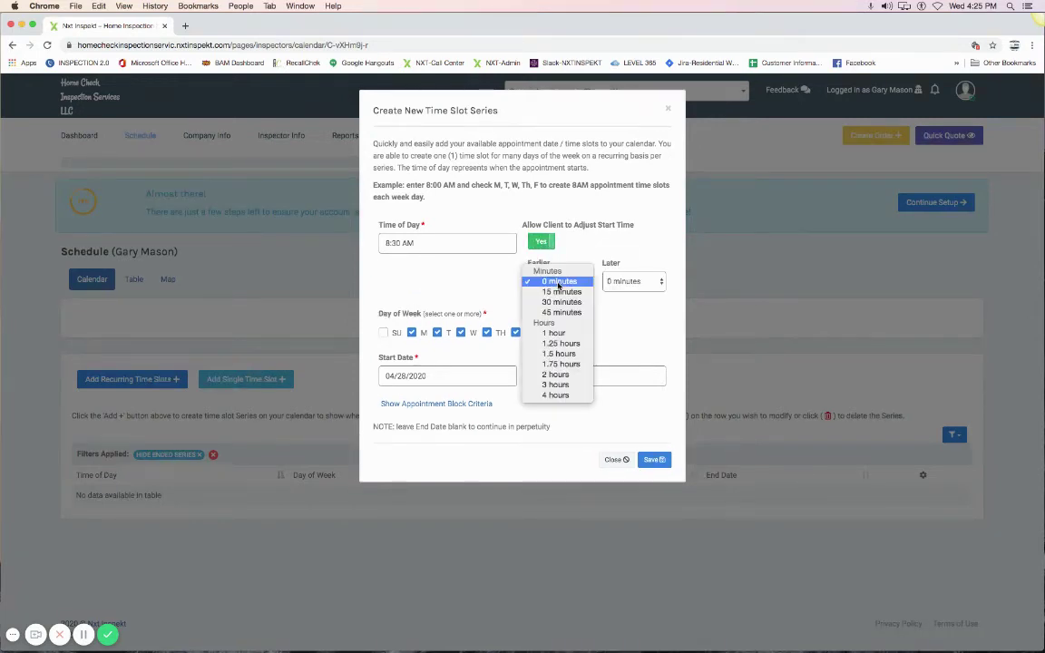
pyautogui.click(559, 281)
pyautogui.click(616, 281)
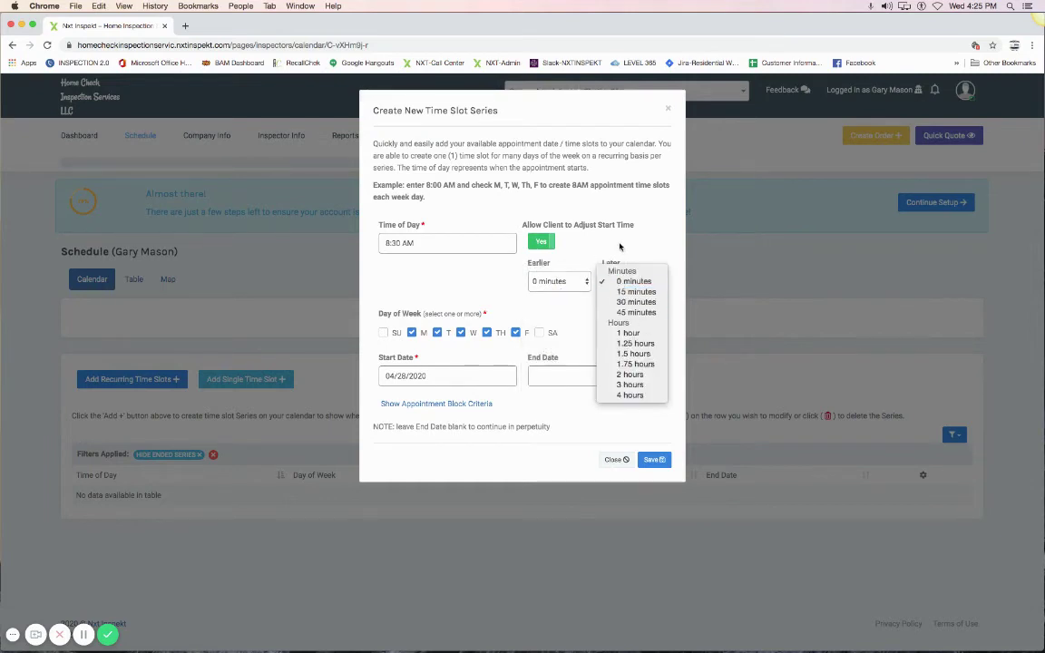
pyautogui.click(619, 246)
pyautogui.click(540, 241)
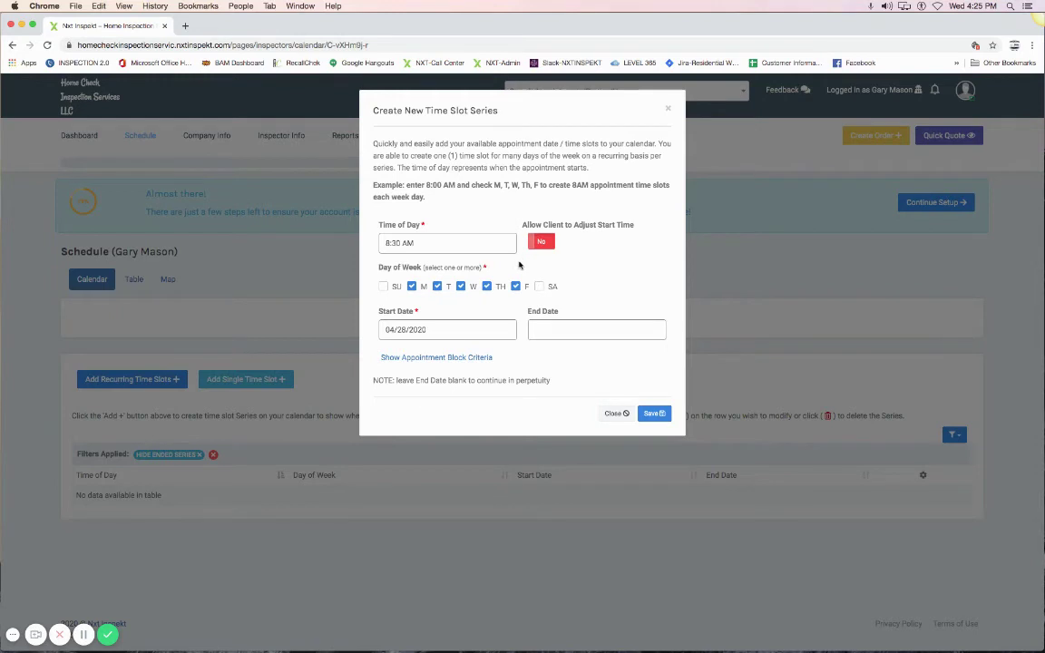
# Review the appointment block criteria for inspection types, property types and services, and save the 8:30 AM weekday series
pyautogui.click(436, 359)
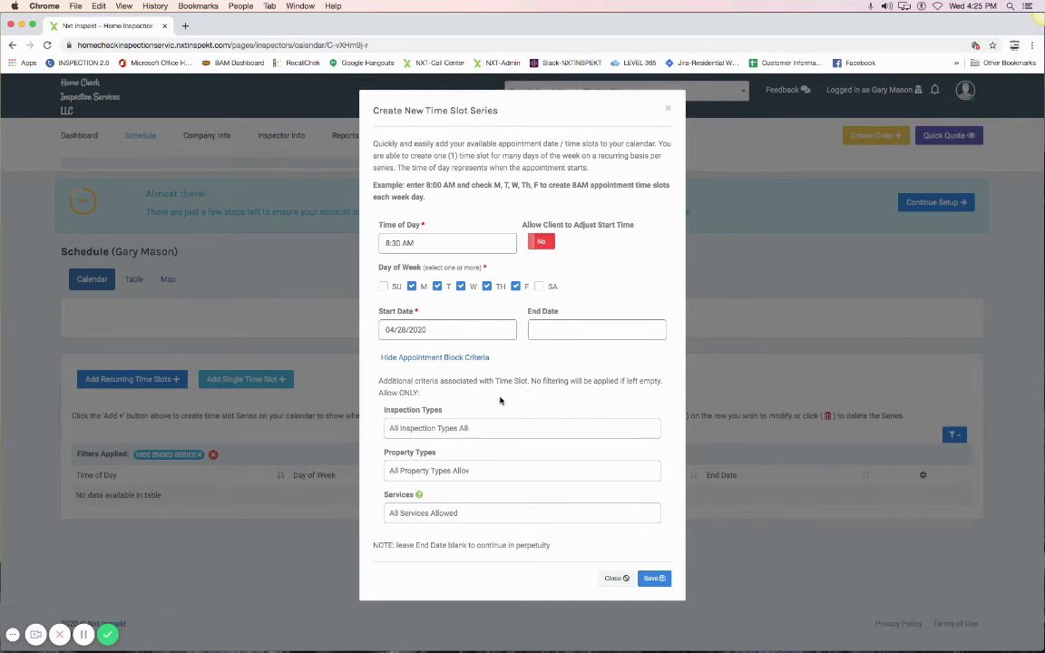
pyautogui.click(427, 431)
pyautogui.click(467, 412)
pyautogui.moveTo(419, 496)
pyautogui.click(649, 582)
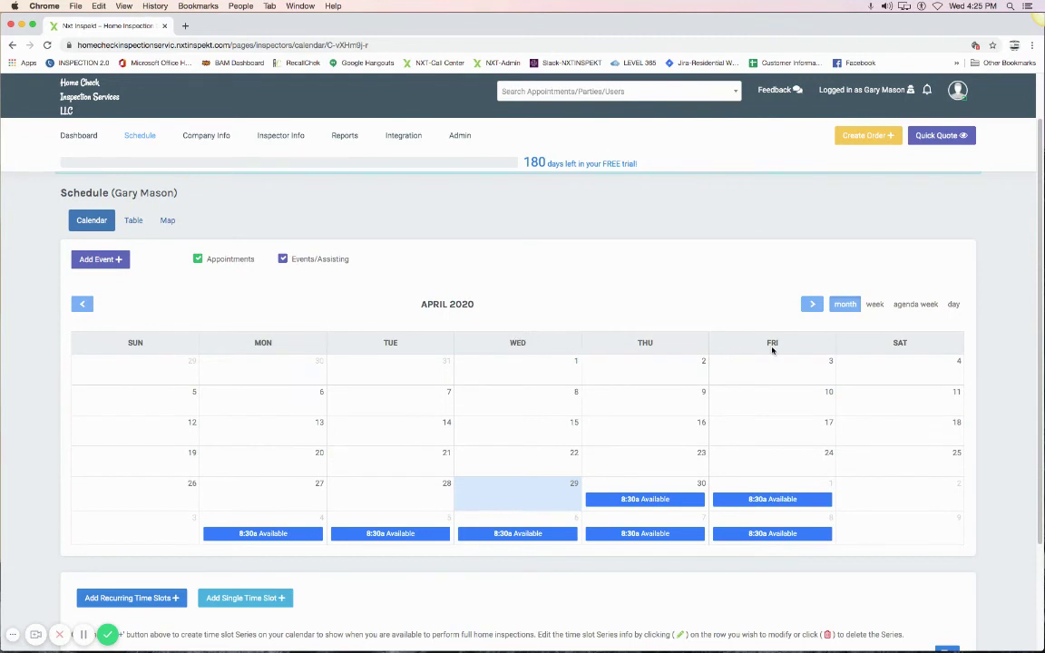
# Start a new recurring time slot series and set its time of day to 2:00 PM
pyautogui.scroll(-3, 447, 303)
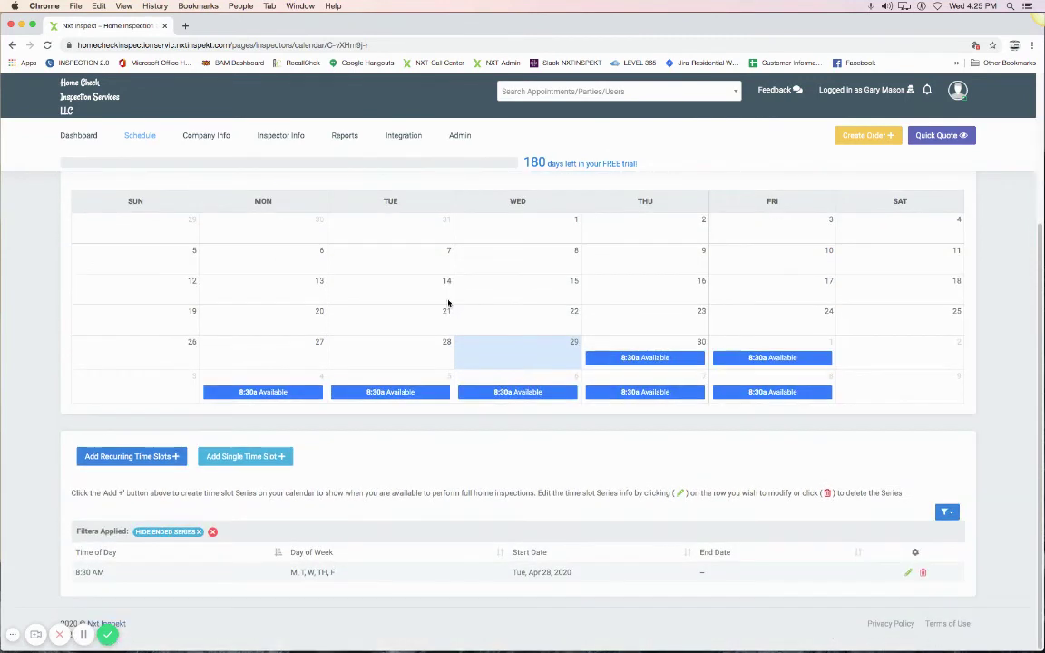
pyautogui.click(123, 458)
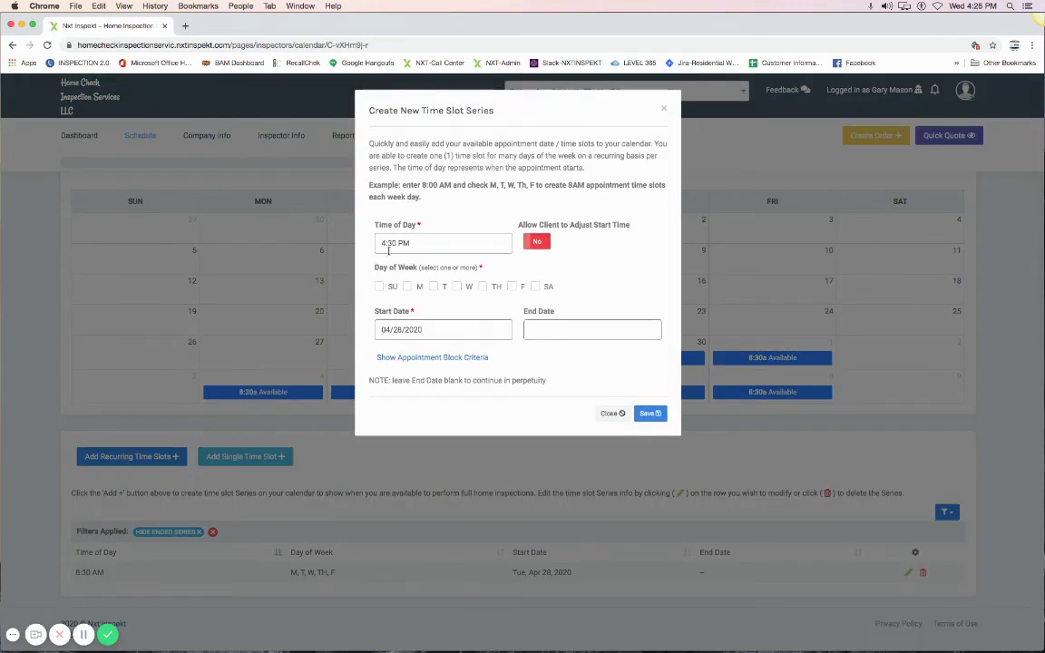
pyautogui.click(394, 243)
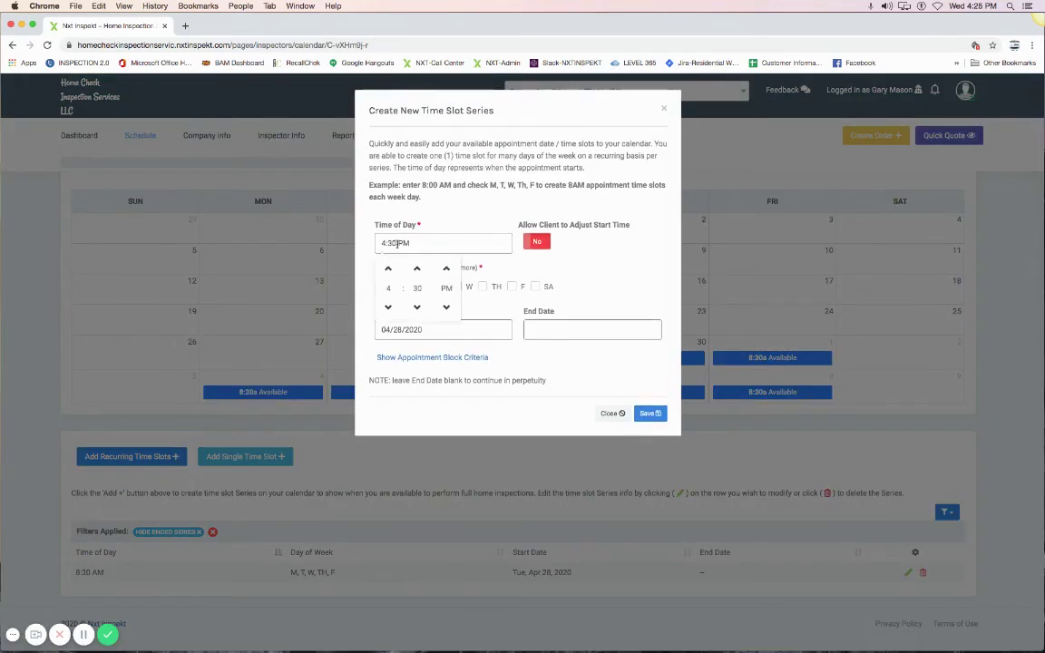
pyautogui.click(388, 307)
pyautogui.click(388, 307)
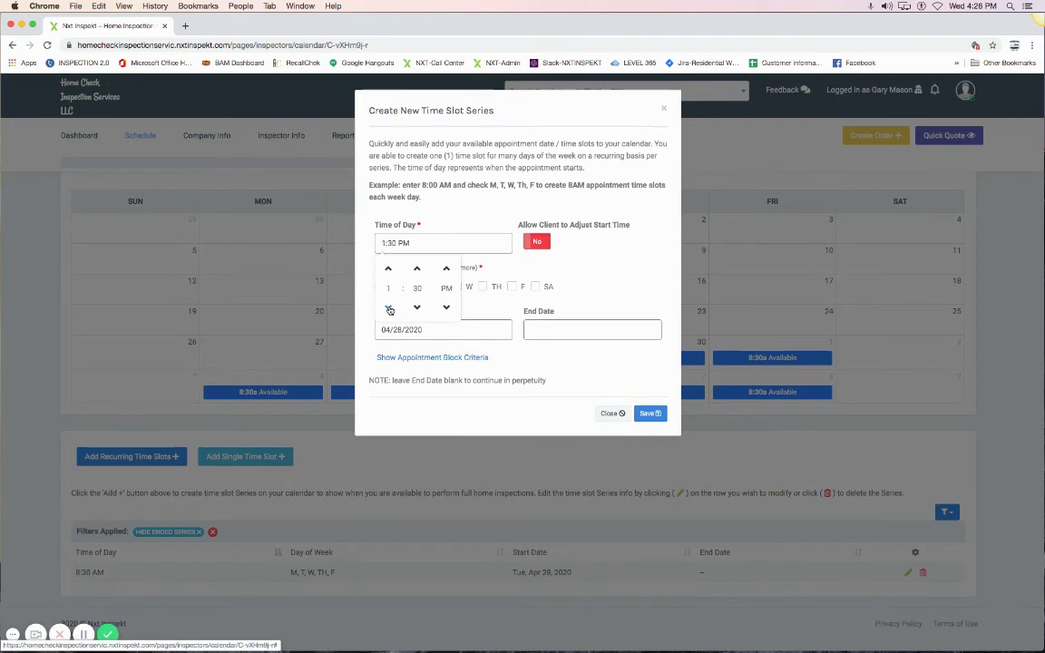
pyautogui.click(416, 269)
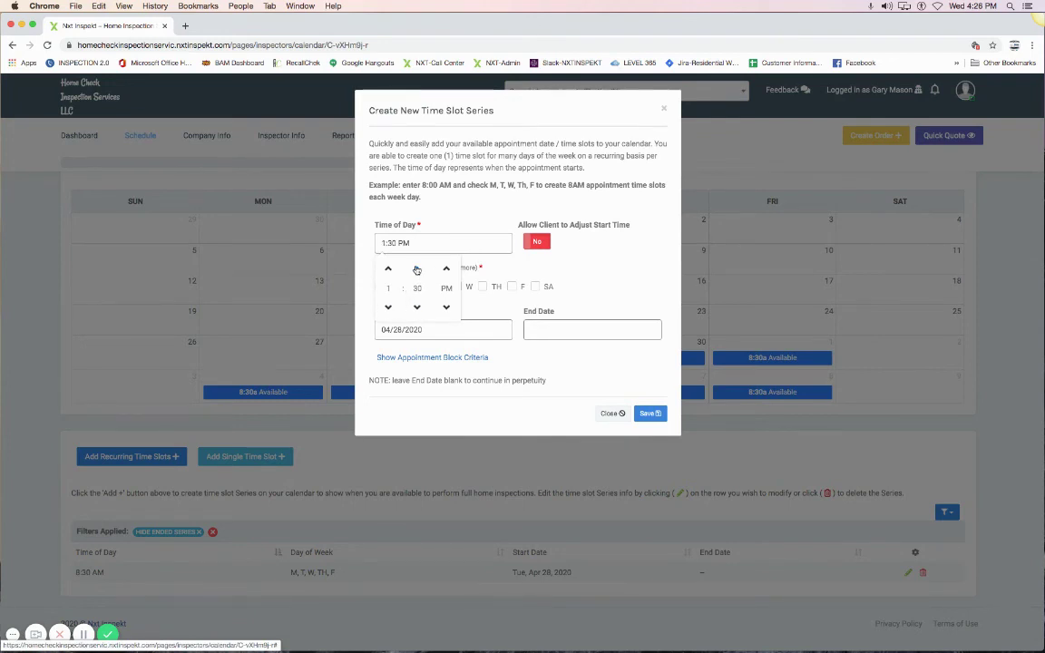
pyautogui.click(488, 301)
# Apply the 2:00 PM series to Monday through Friday
pyautogui.click(428, 286)
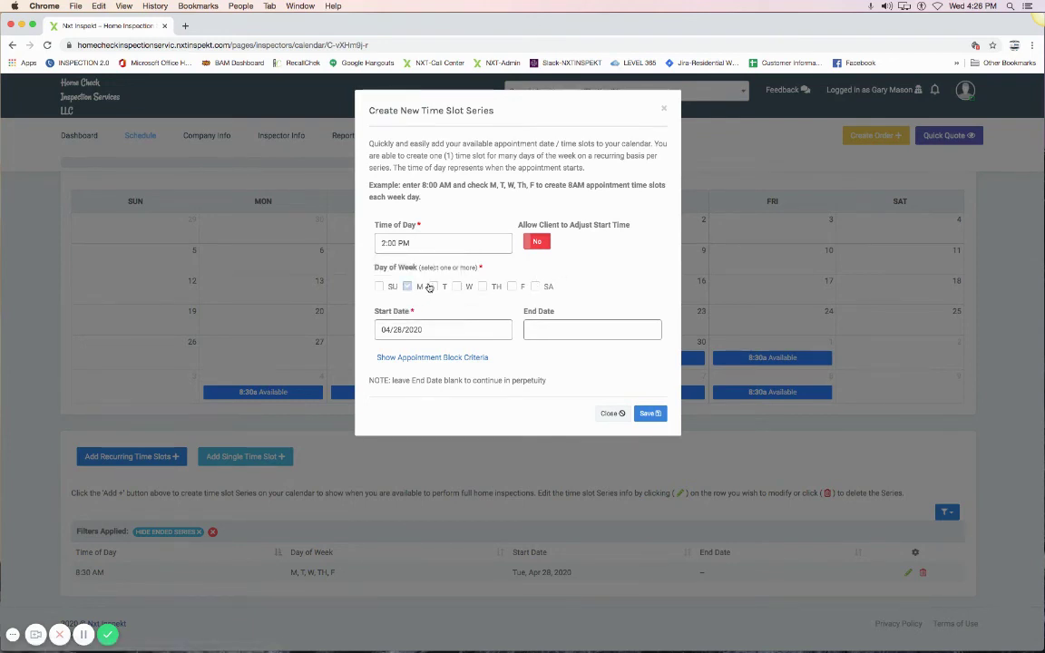
pyautogui.click(434, 286)
pyautogui.click(458, 287)
pyautogui.click(499, 288)
pyautogui.click(511, 285)
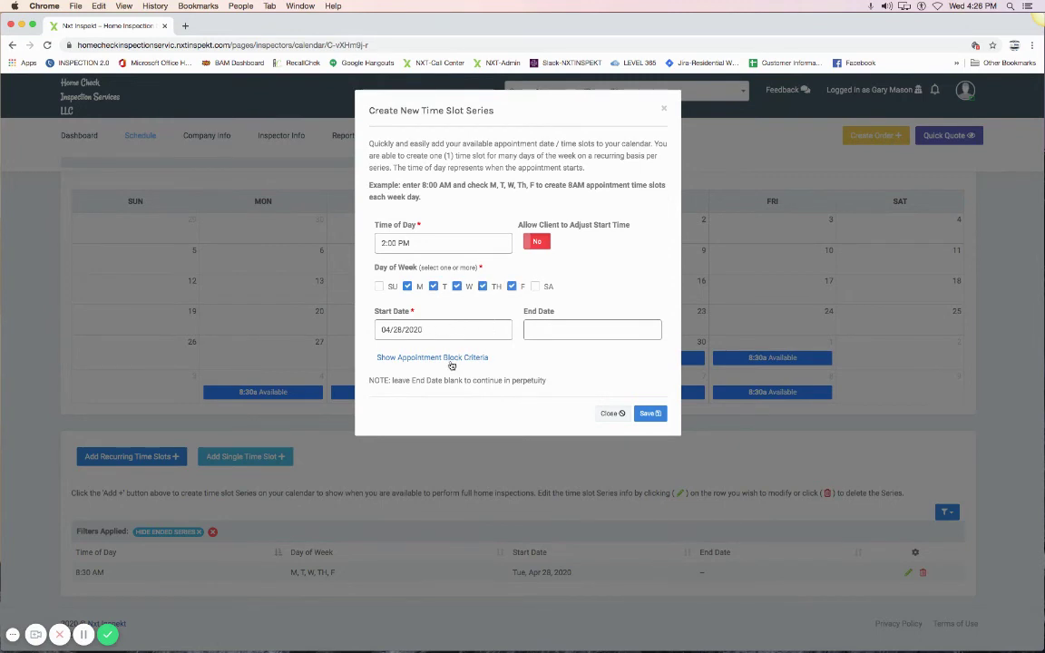
# Review the client start-time adjustment and appointment block criteria, leaving adjustment off, and save the 2:00 PM weekday series
pyautogui.click(535, 241)
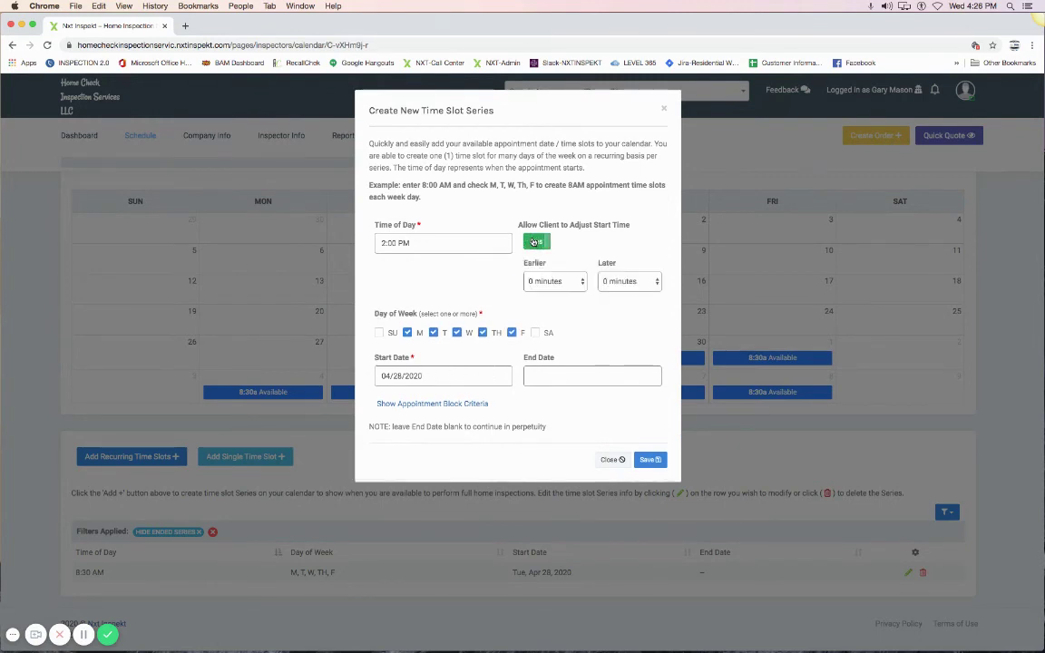
pyautogui.click(535, 241)
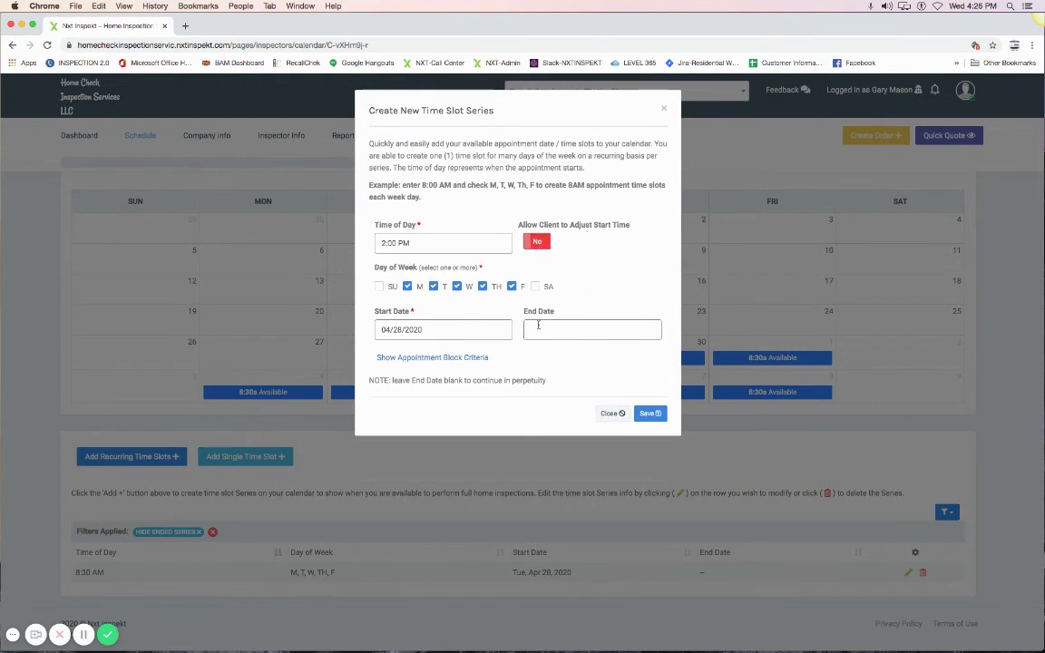
pyautogui.click(436, 358)
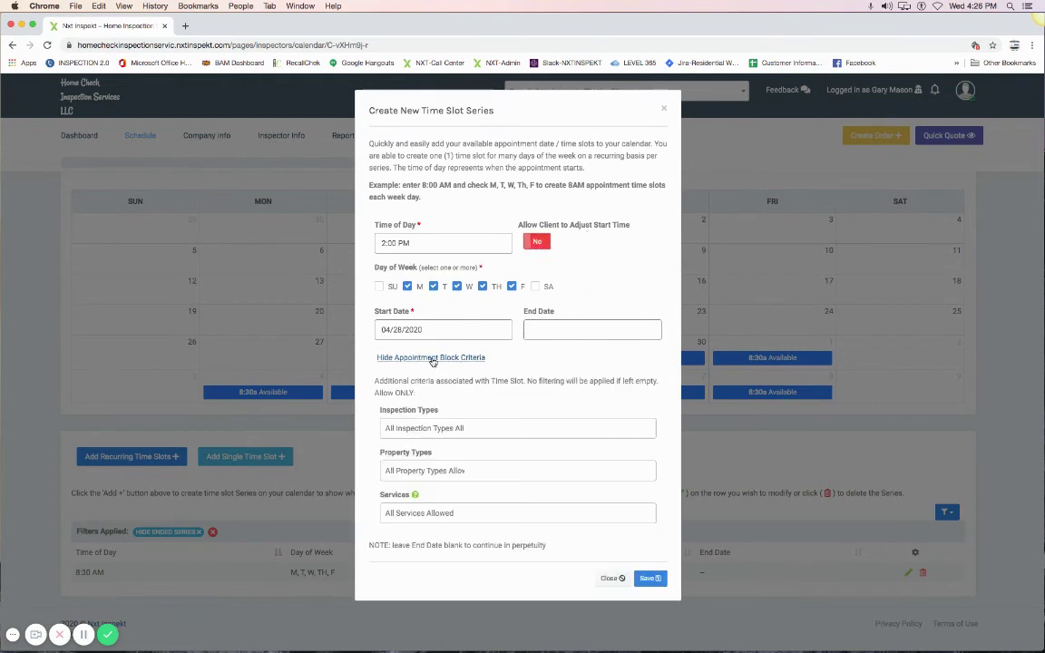
pyautogui.click(651, 577)
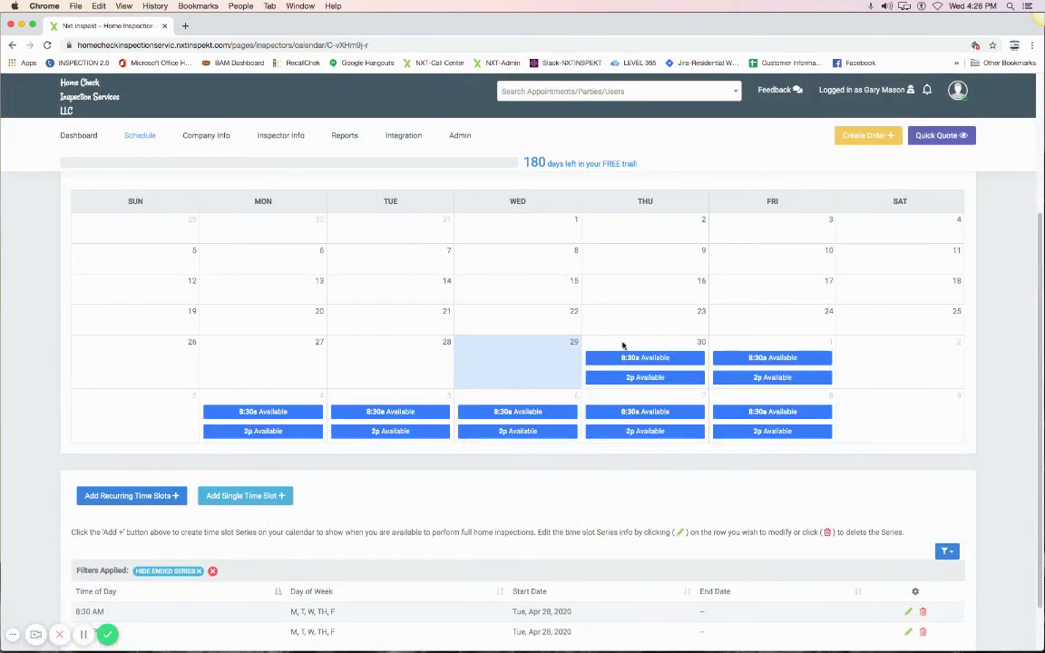
# Create and save a recurring time slot series at 9:30 AM for Saturdays
pyautogui.scroll(-2, 567, 422)
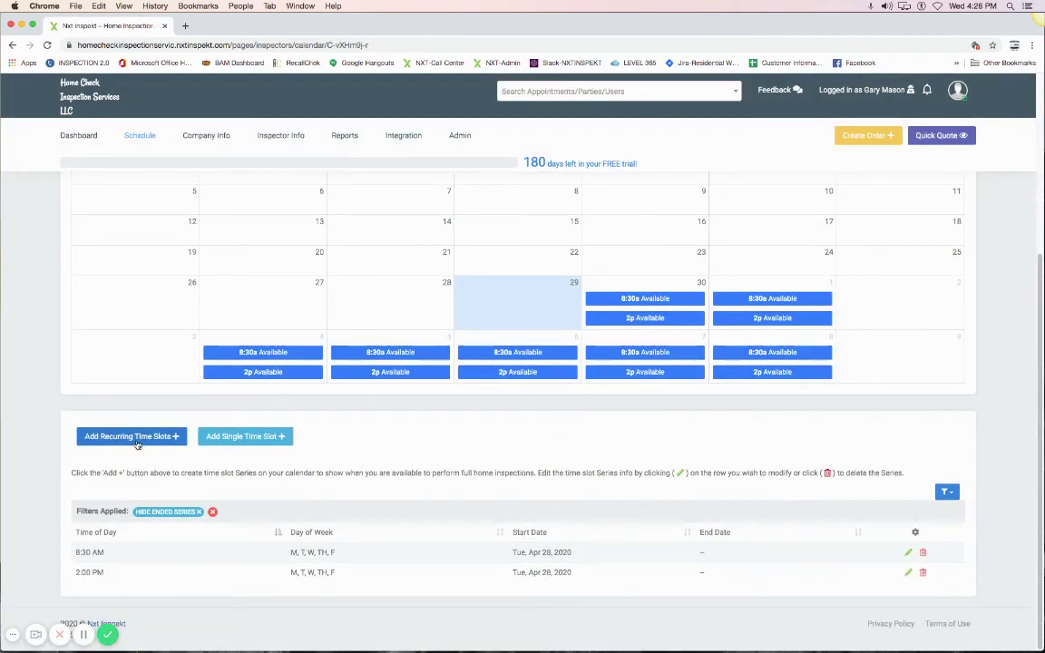
pyautogui.click(134, 438)
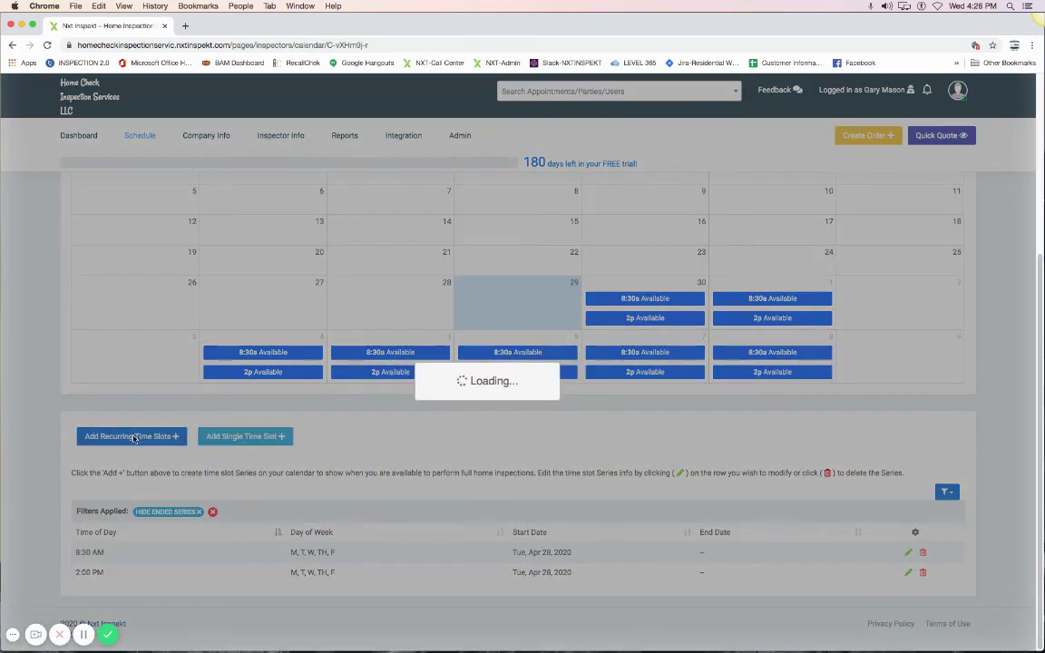
pyautogui.click(447, 248)
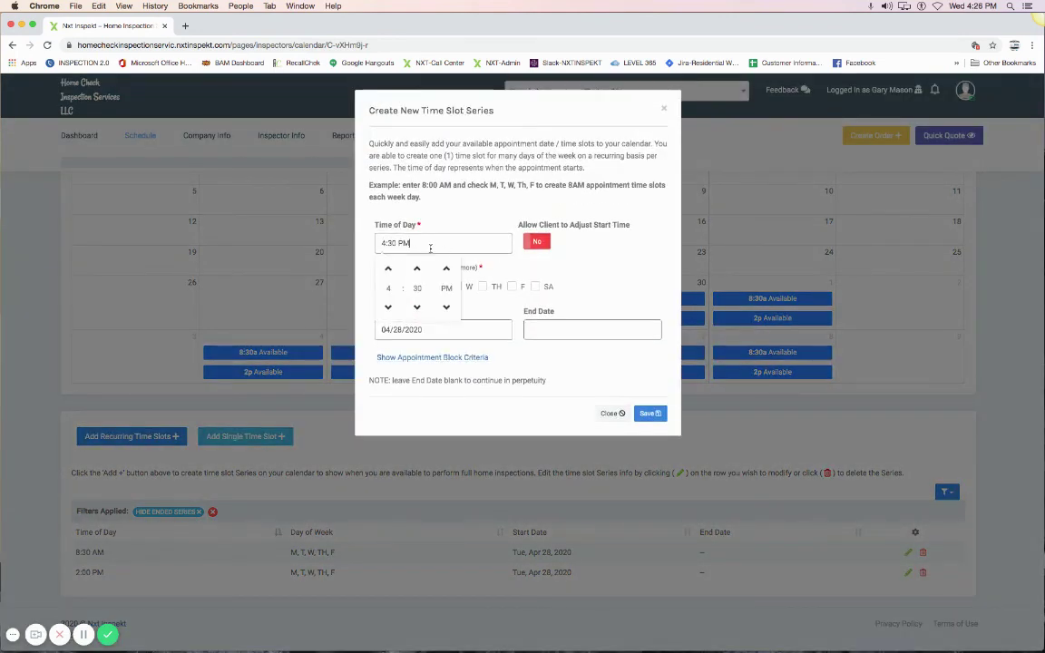
pyautogui.click(390, 270)
pyautogui.click(389, 269)
pyautogui.click(389, 269)
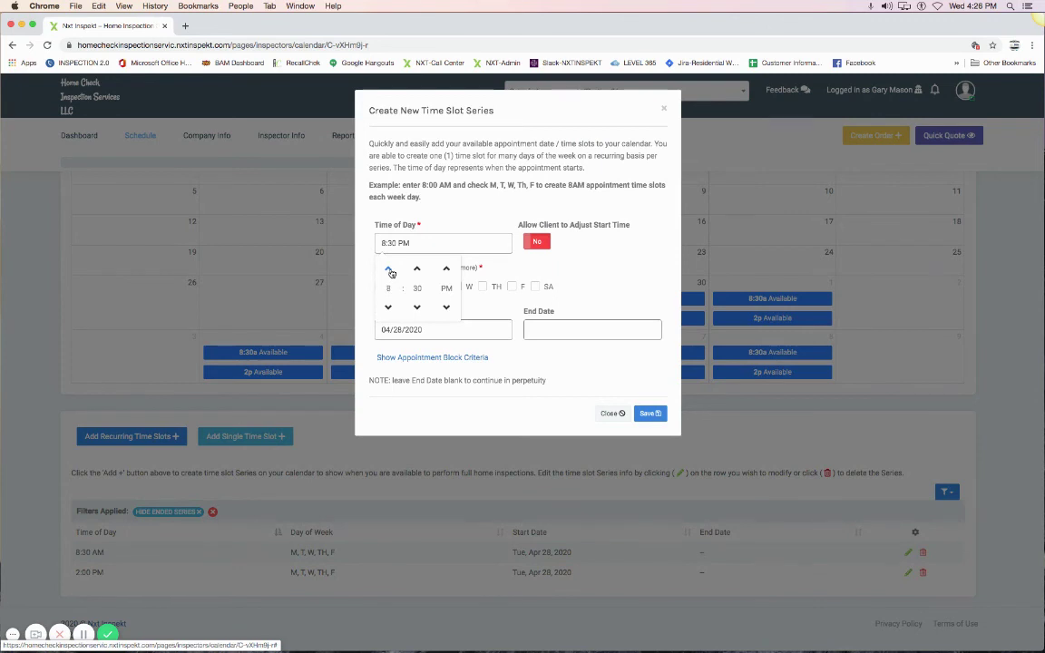
pyautogui.click(446, 307)
pyautogui.click(535, 286)
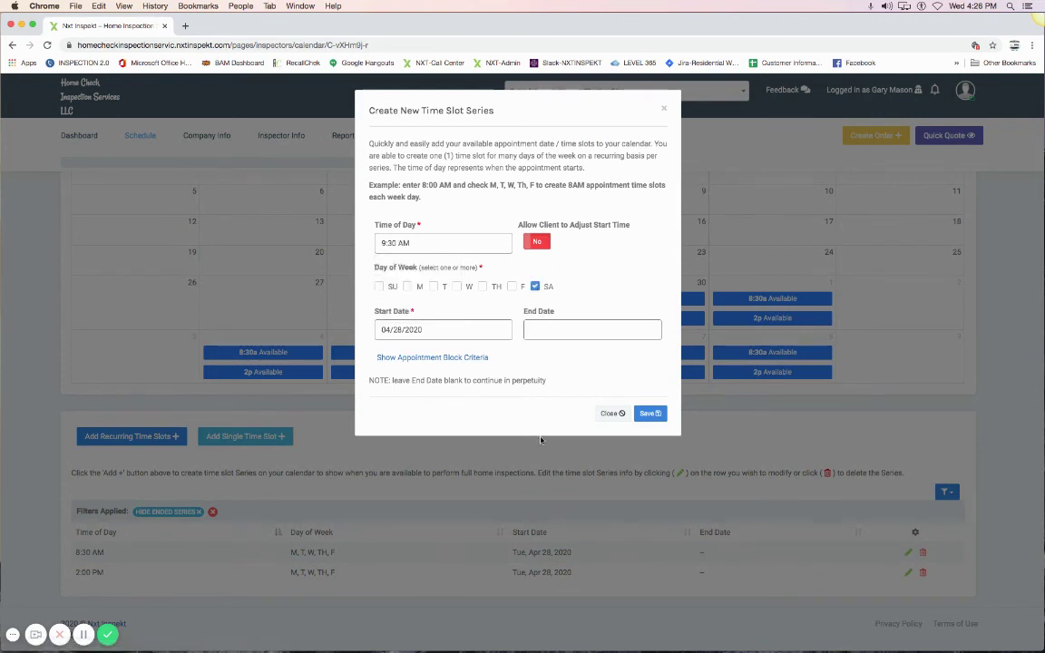
pyautogui.click(649, 414)
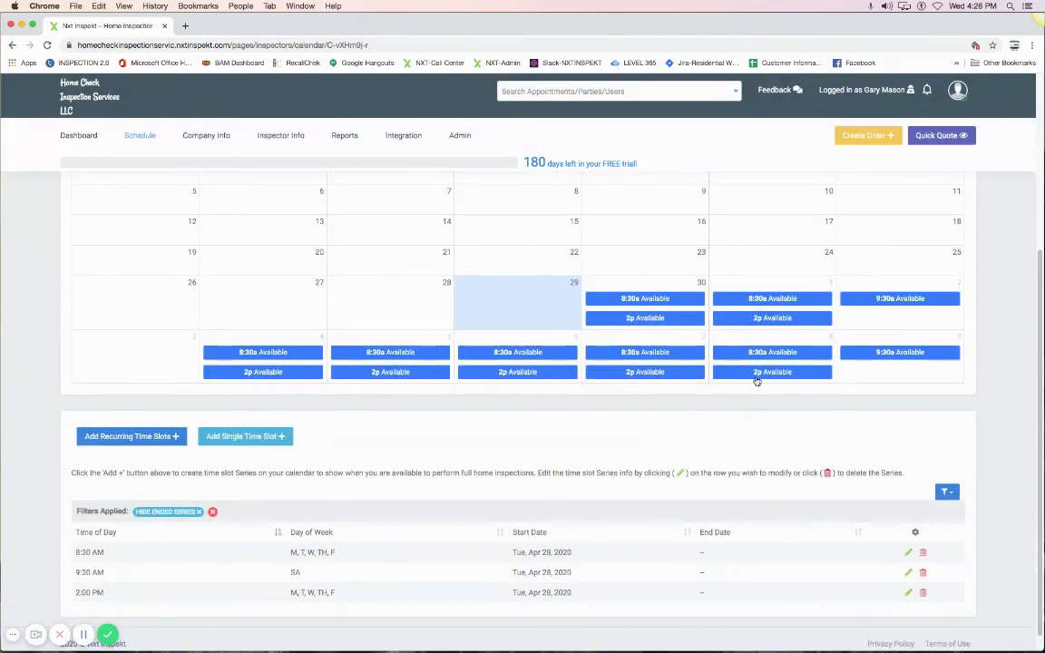
# Look at the actions offered for the first Saturday 9:30 AM slot, and read the instructions for editing and deleting series
pyautogui.click(878, 302)
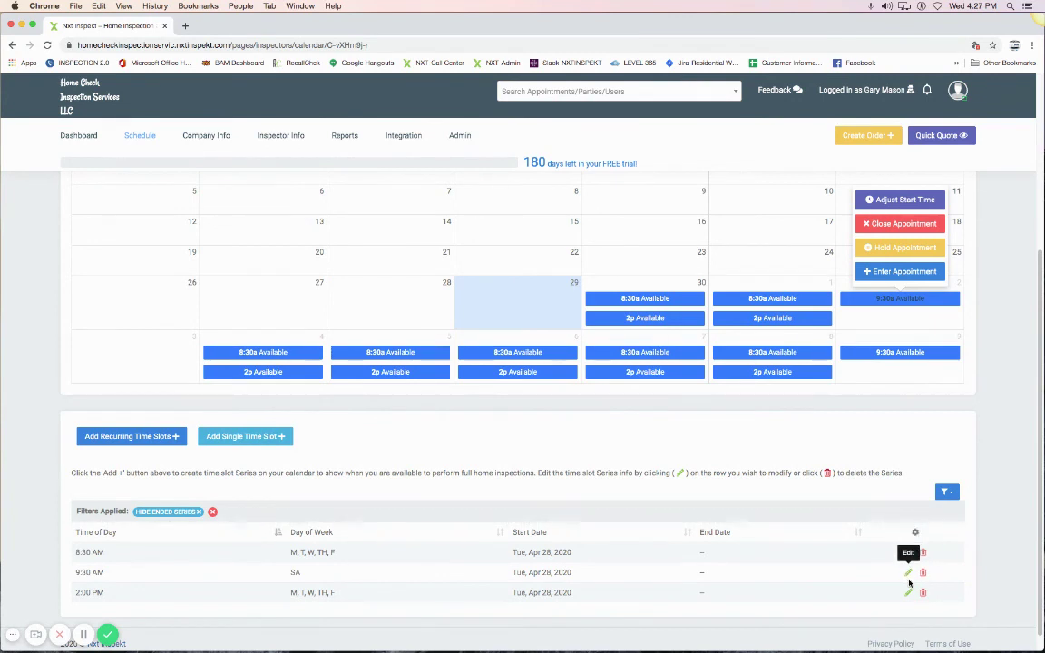
pyautogui.doubleClick(159, 472)
pyautogui.tripleClick(160, 473)
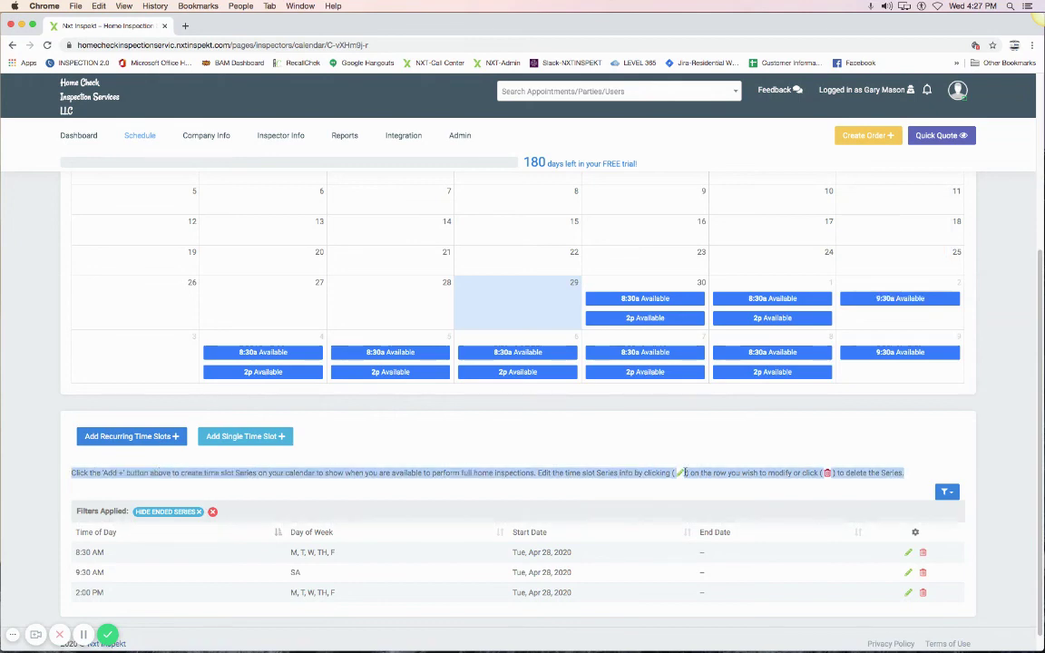
pyautogui.click(413, 483)
pyautogui.scroll(1, 276, 480)
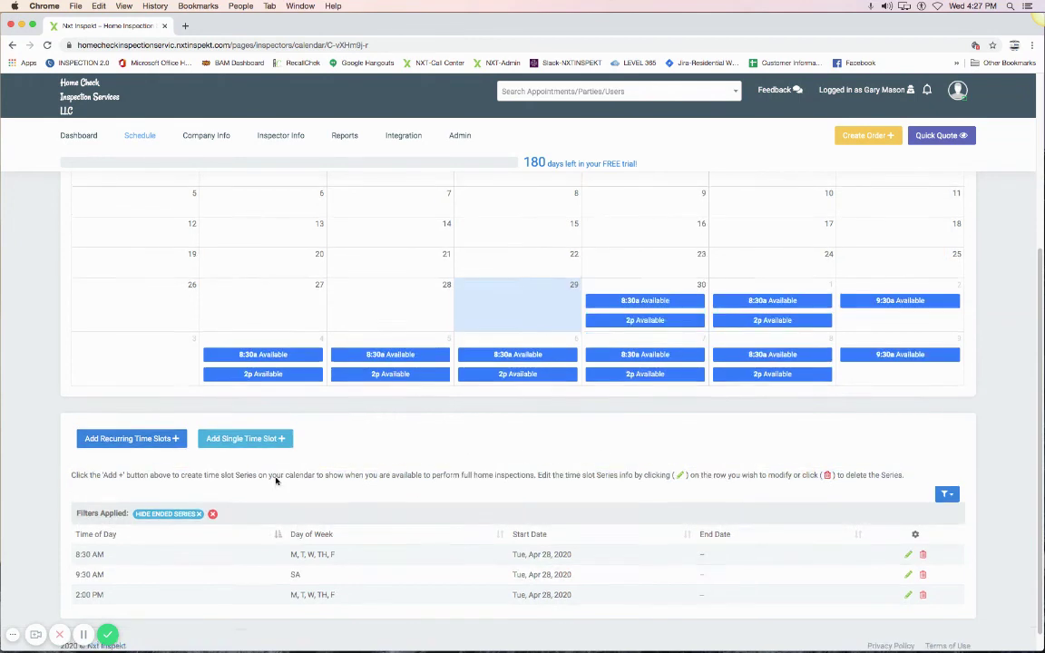
# Continue the account setup by opening its Available Time Slots item, and check the overall setup progress
pyautogui.scroll(6, 275, 481)
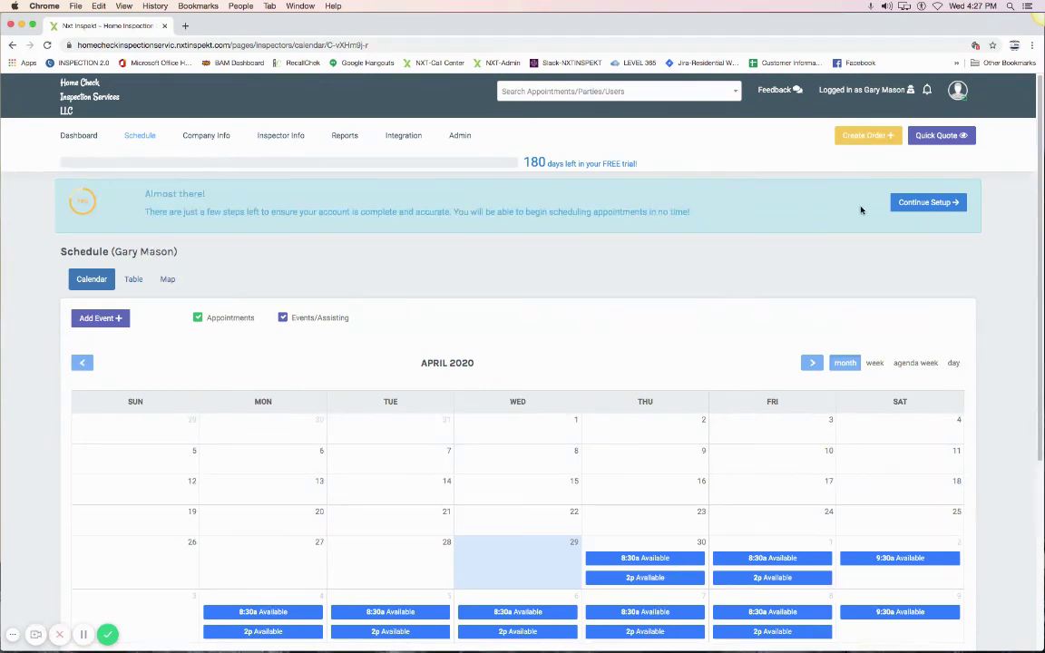
pyautogui.click(924, 203)
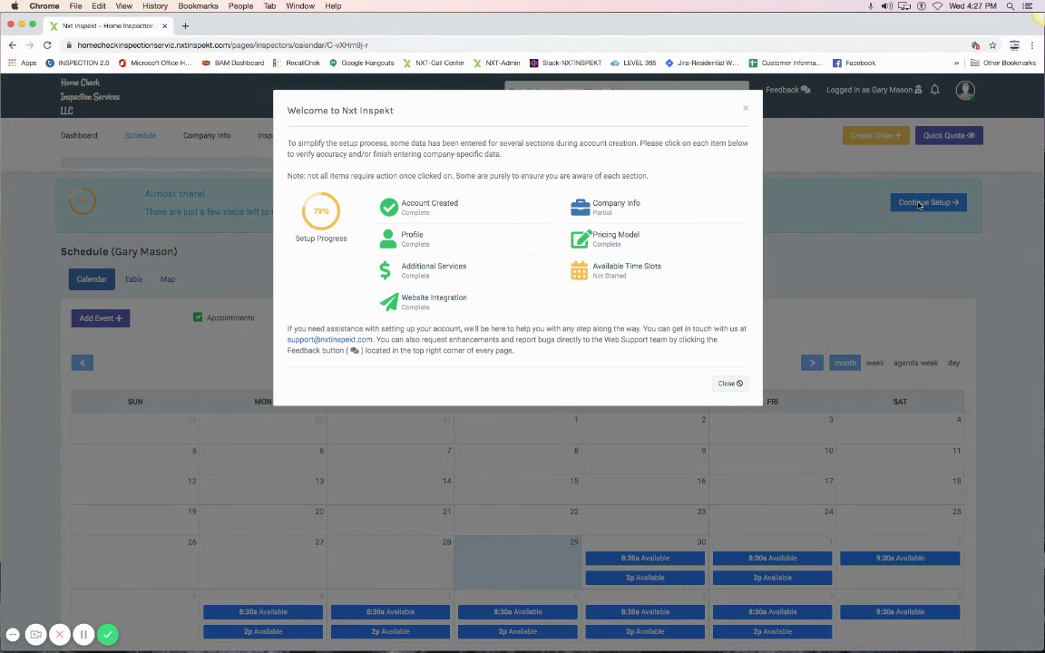
pyautogui.click(639, 269)
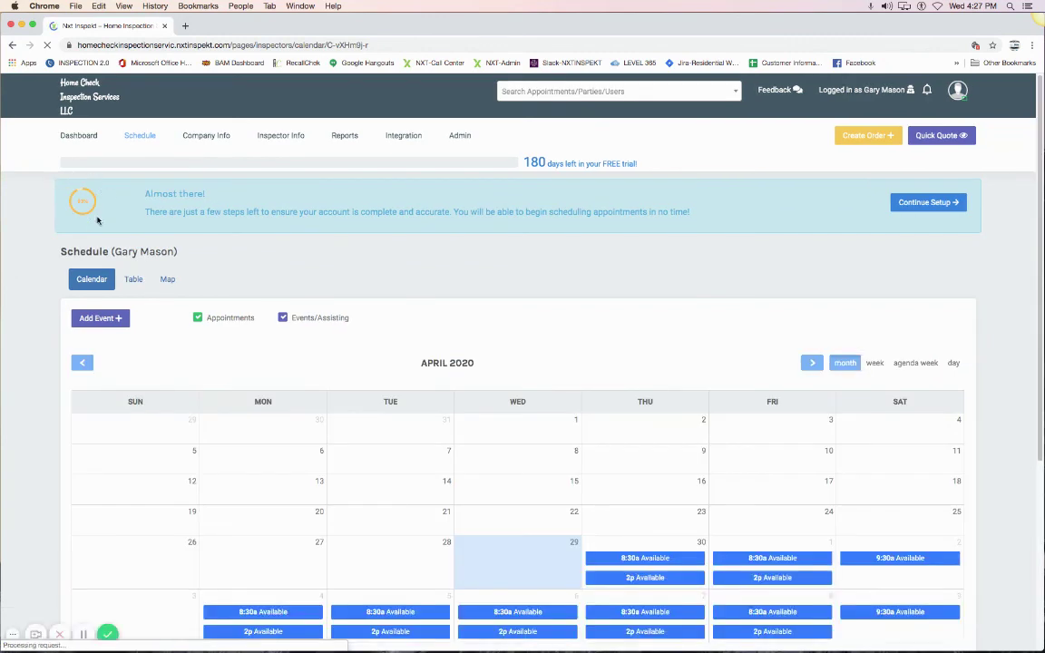
pyautogui.click(907, 203)
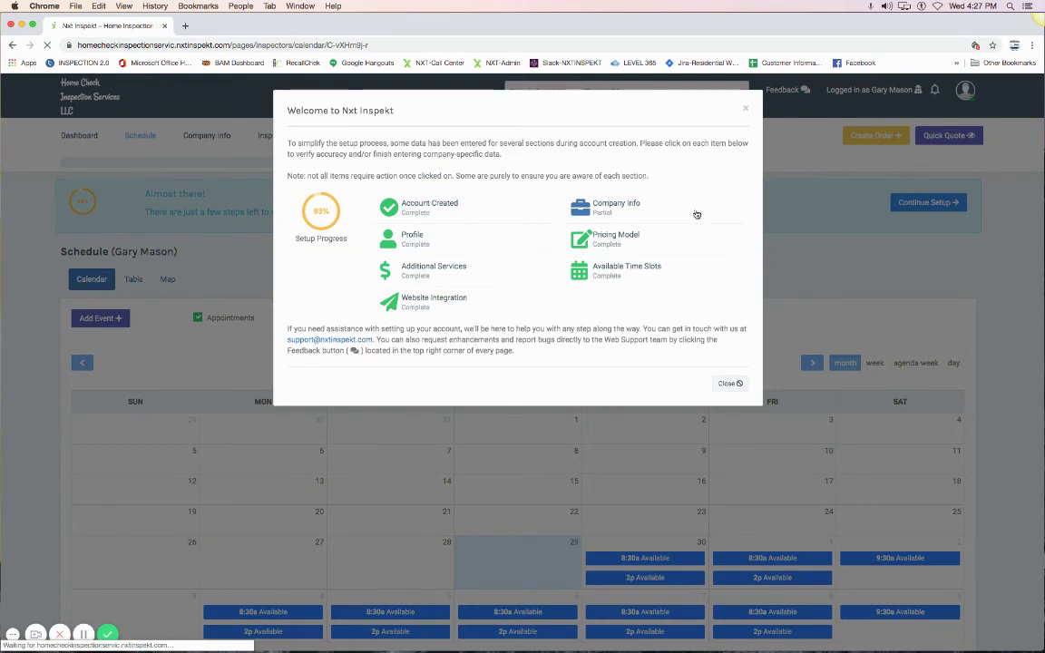
pyautogui.click(729, 384)
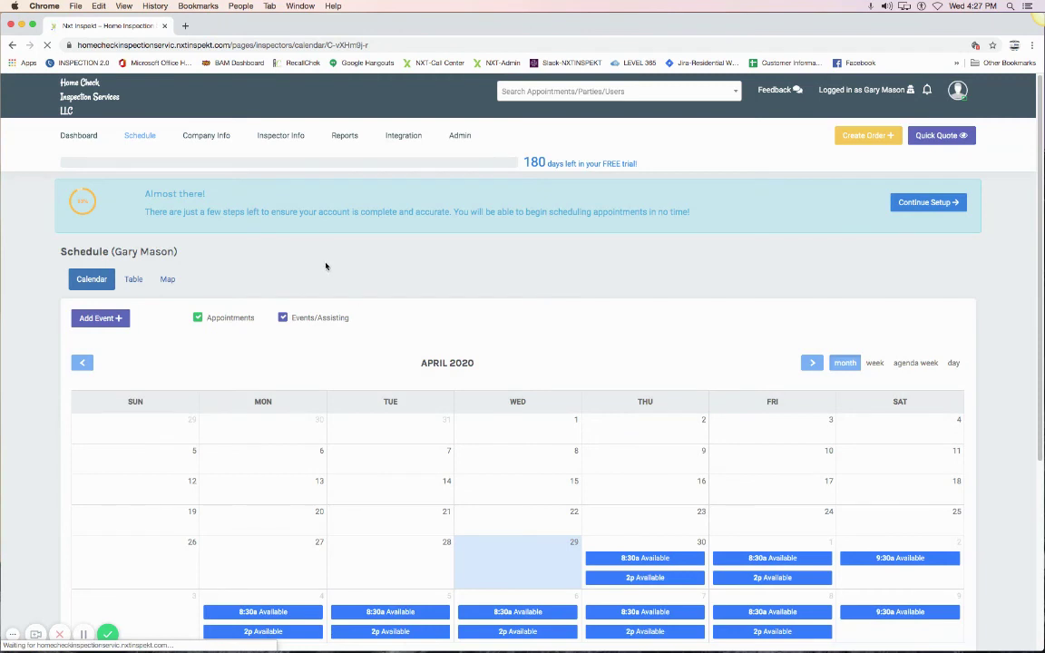
# Display the available Admin options
pyautogui.click(461, 137)
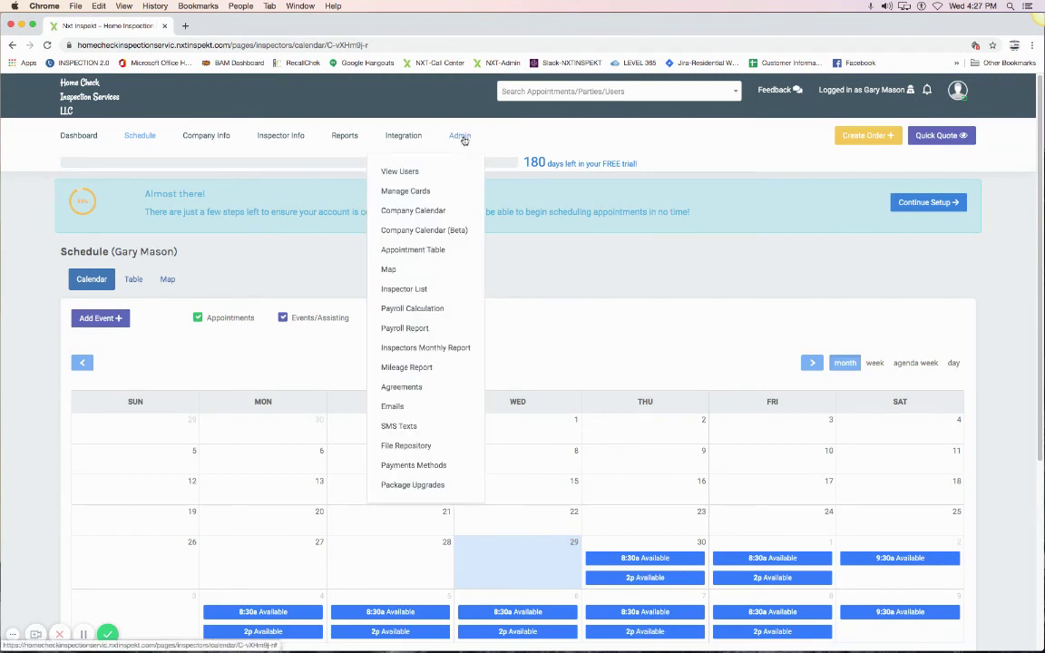